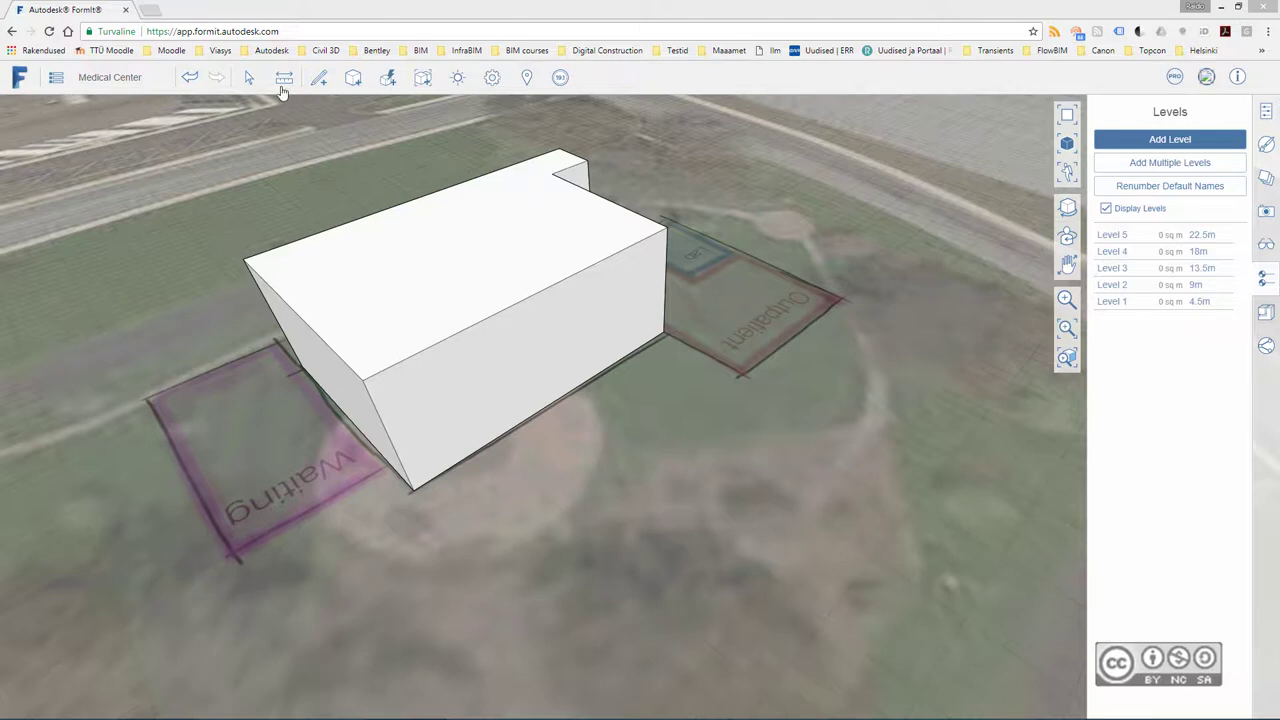
pyautogui.click(316, 80)
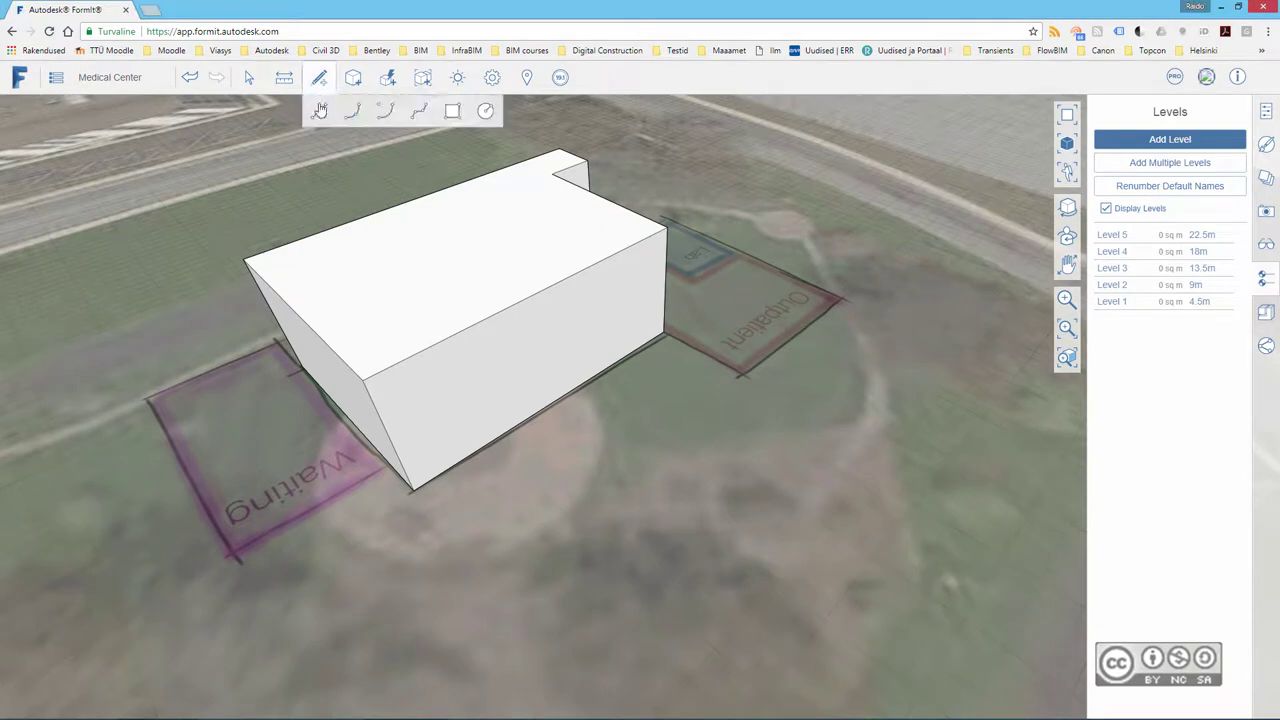
pyautogui.click(318, 115)
pyautogui.click(236, 553)
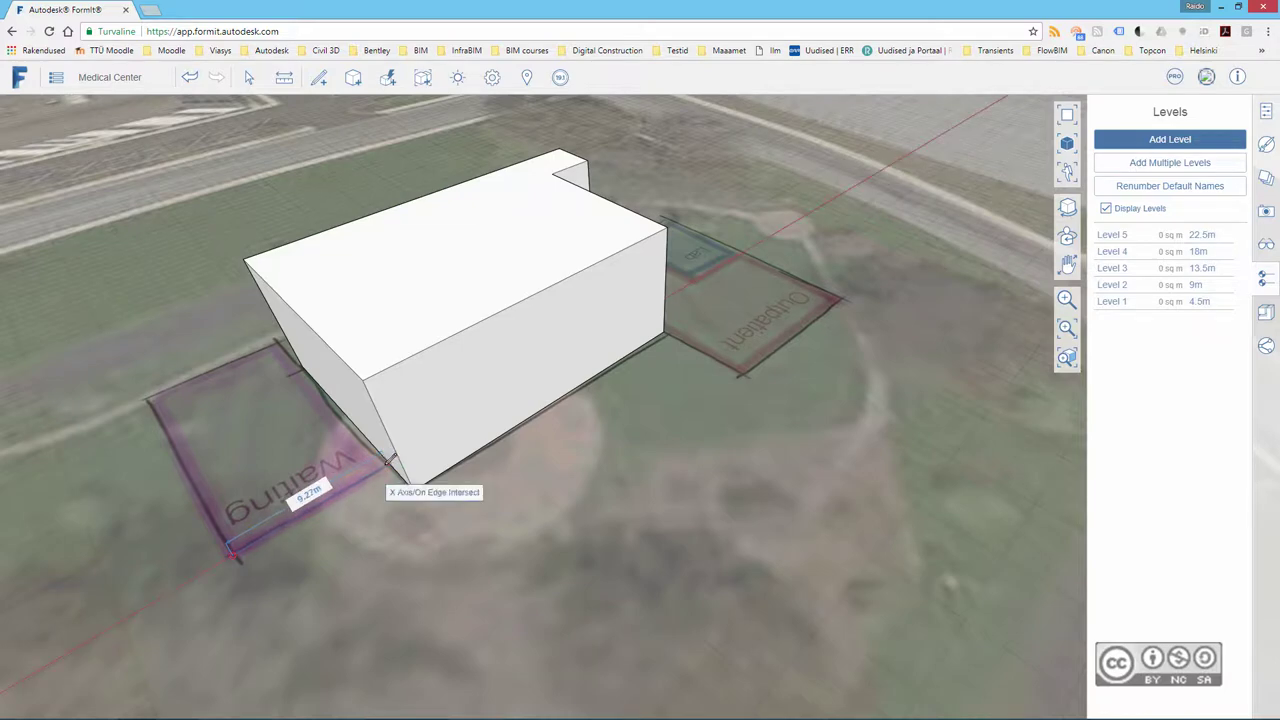
pyautogui.click(392, 461)
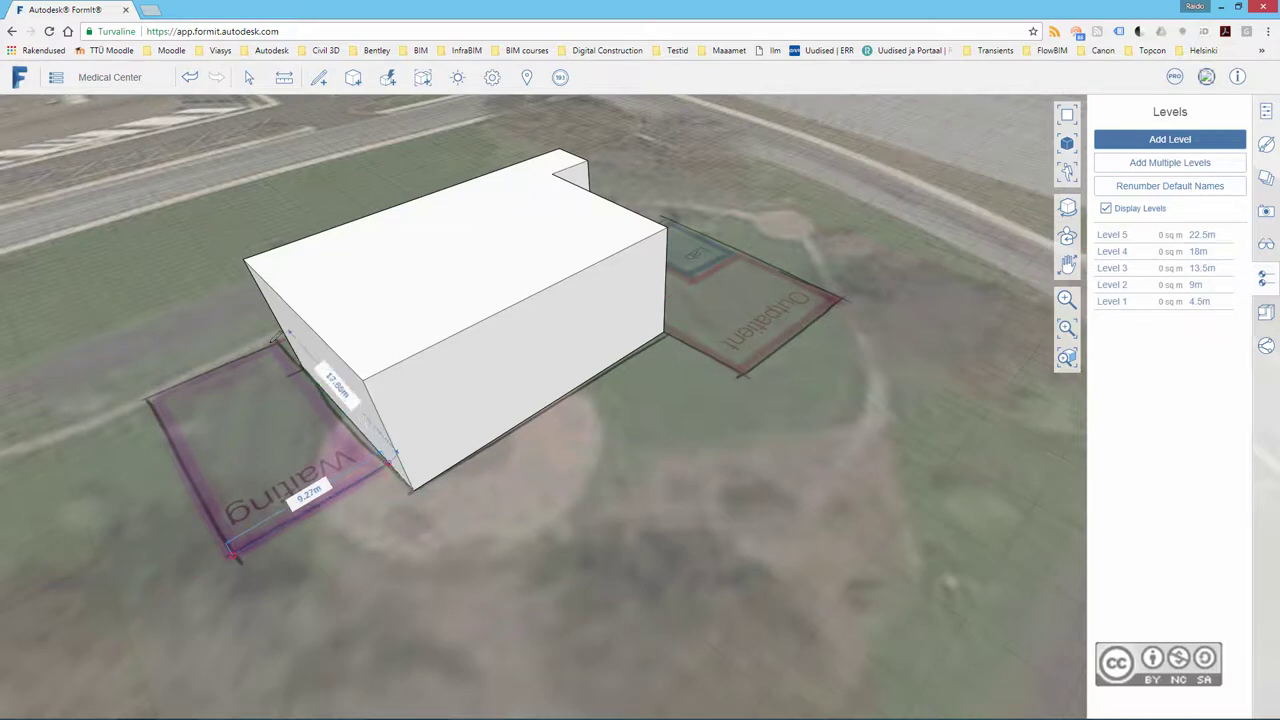
pyautogui.click(287, 338)
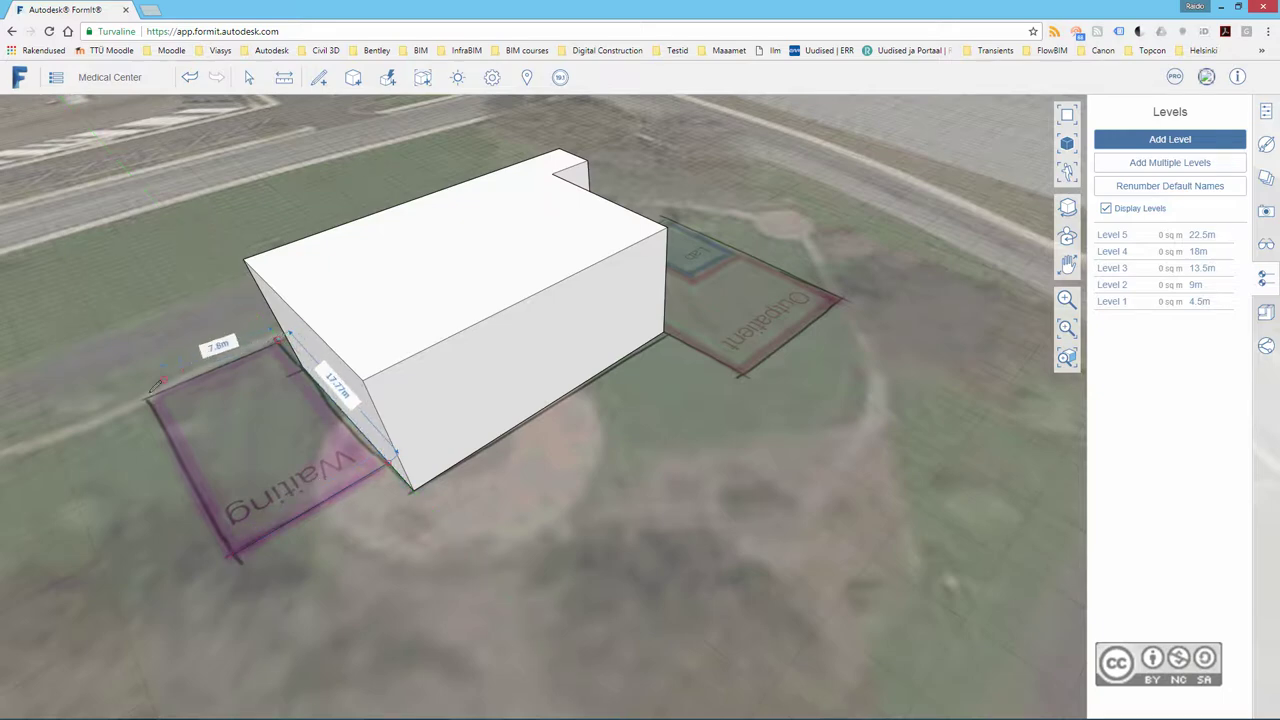
pyautogui.click(145, 395)
pyautogui.click(230, 558)
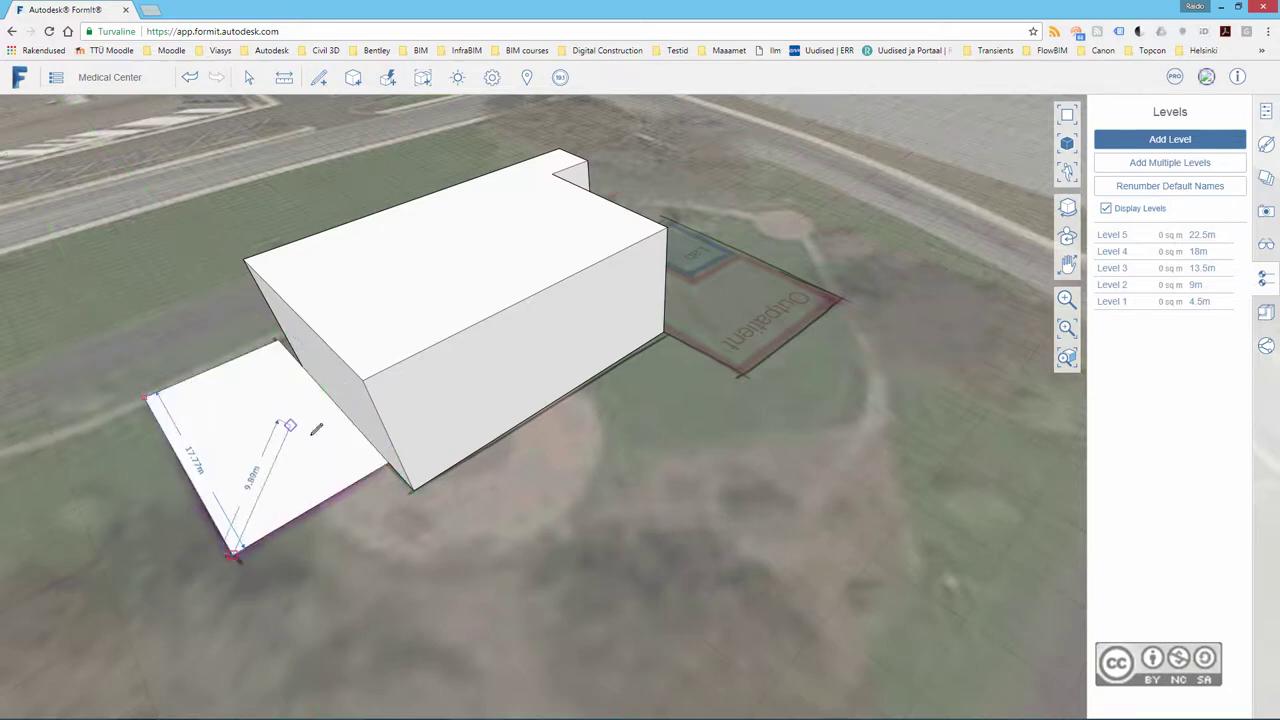
pyautogui.press('Escape')
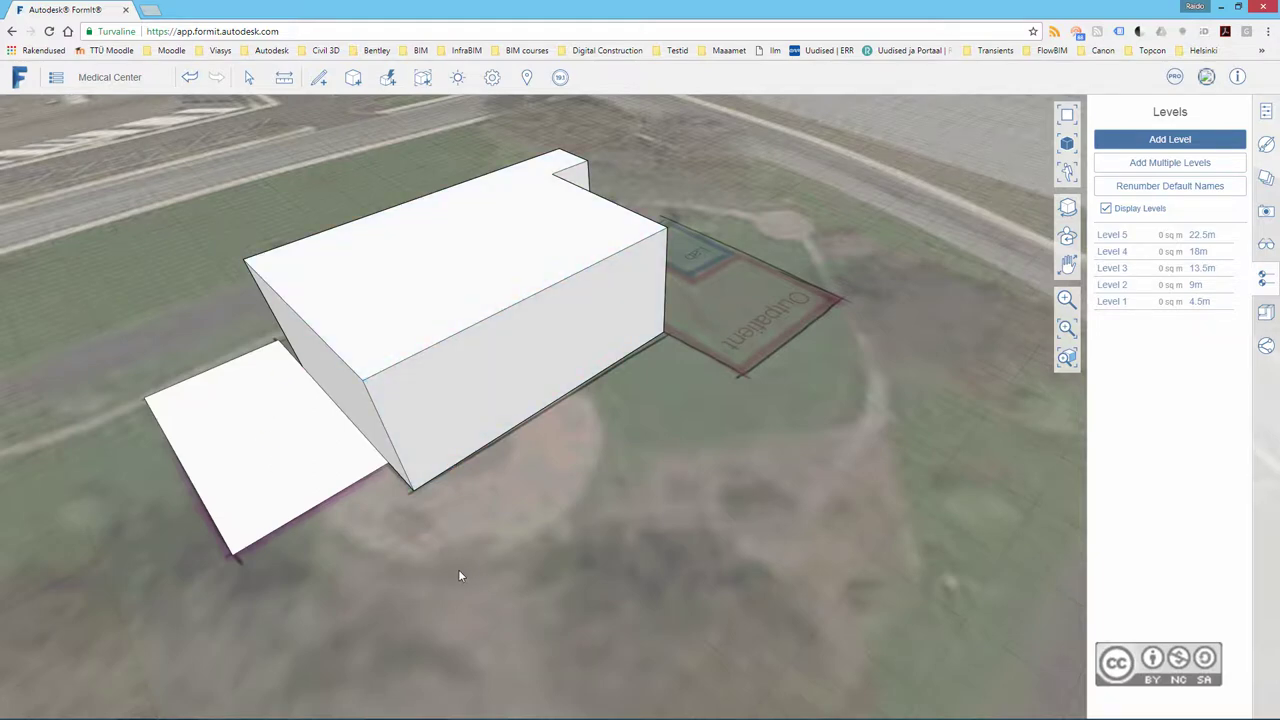
pyautogui.doubleClick(253, 427)
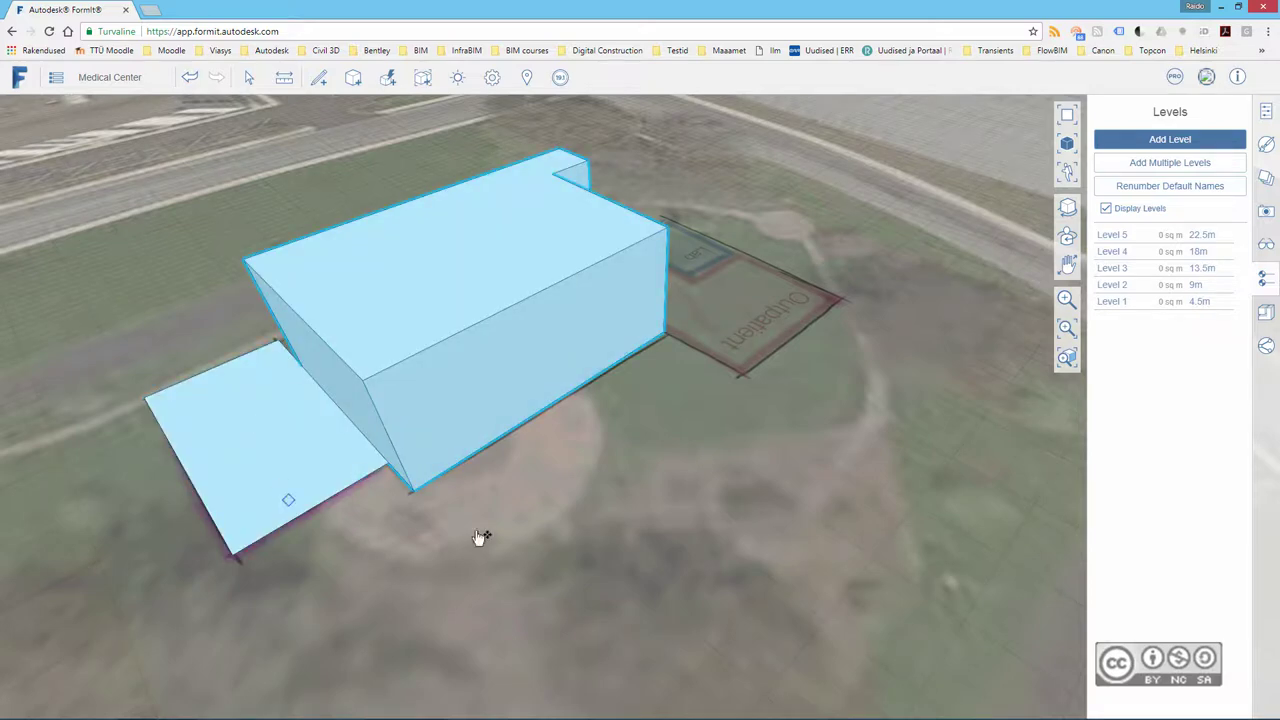
pyautogui.click(390, 585)
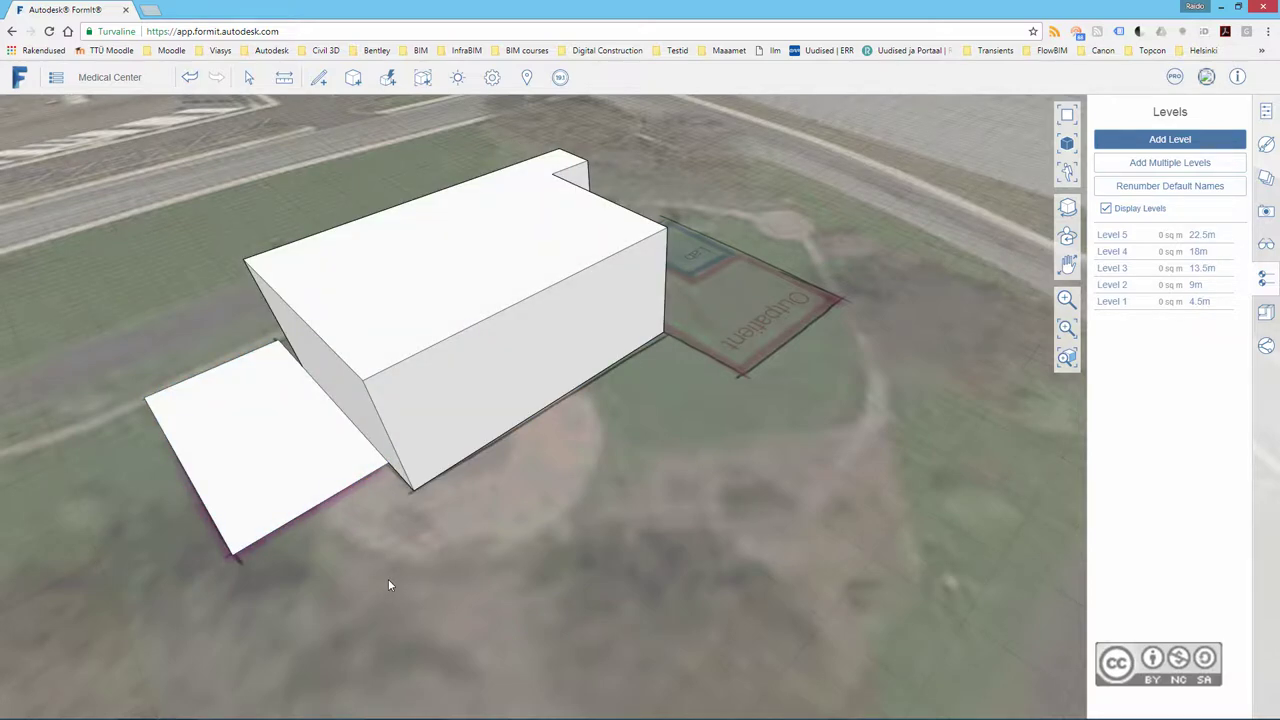
pyautogui.hotkey('ctrl', 'z')
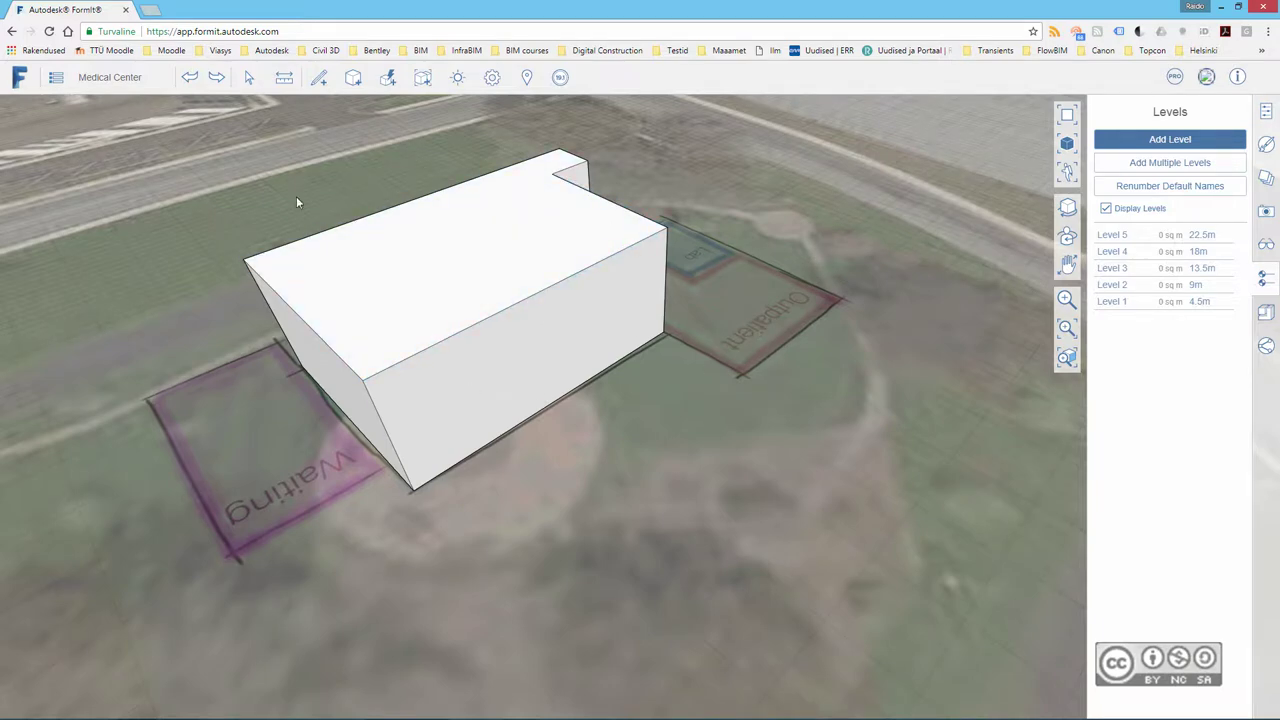
# - Group the entire white building mass between the Waiting and Outpatient sketches, then confirm it selects as one group
pyautogui.doubleClick(452, 253)
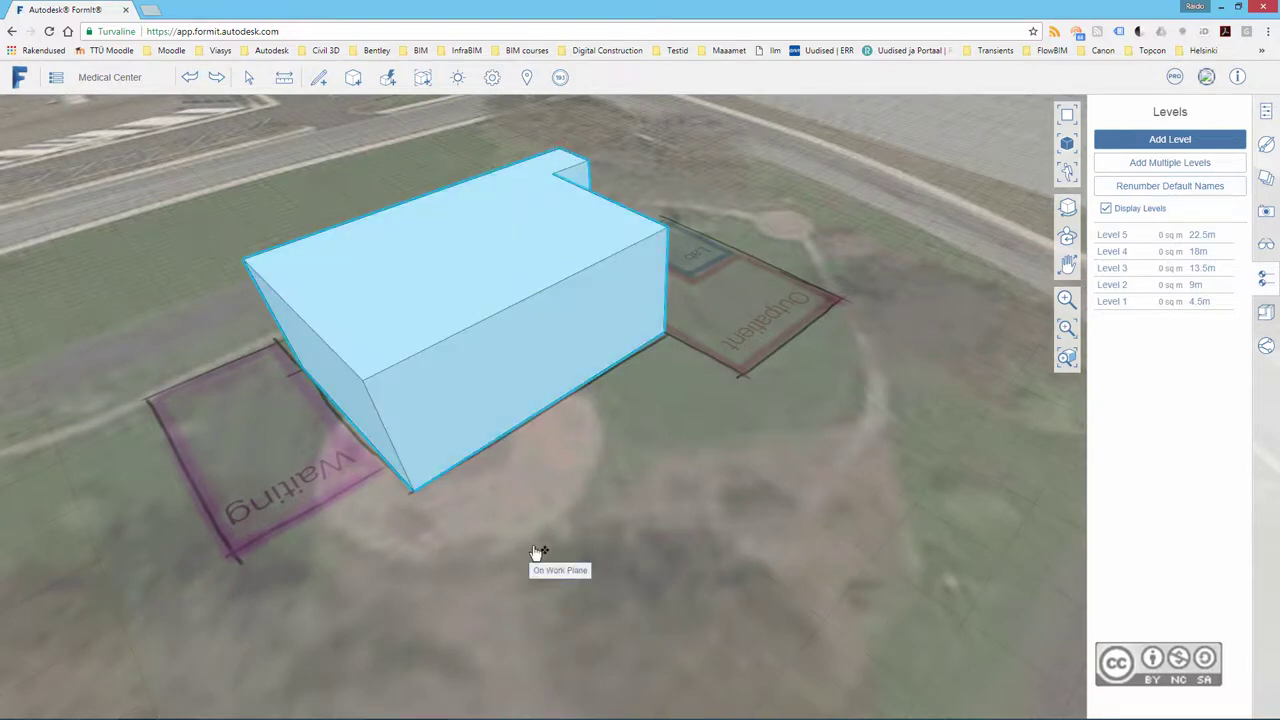
pyautogui.rightClick(434, 246)
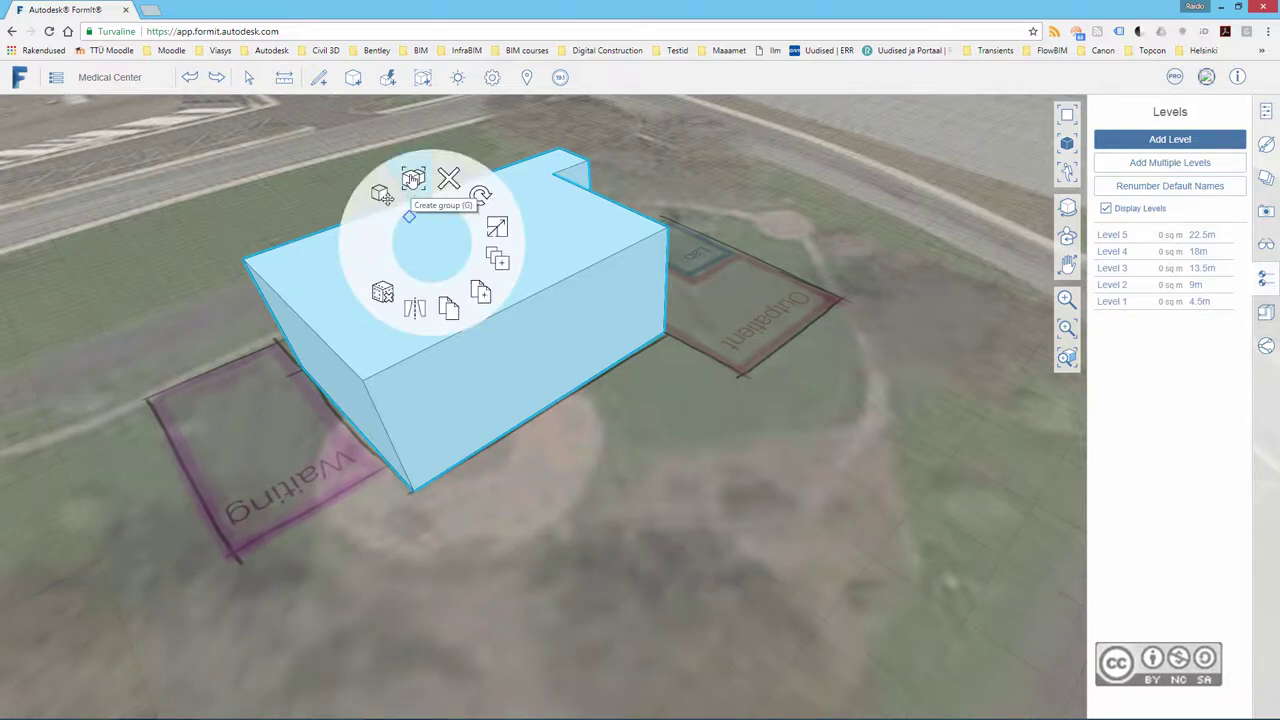
pyautogui.click(413, 180)
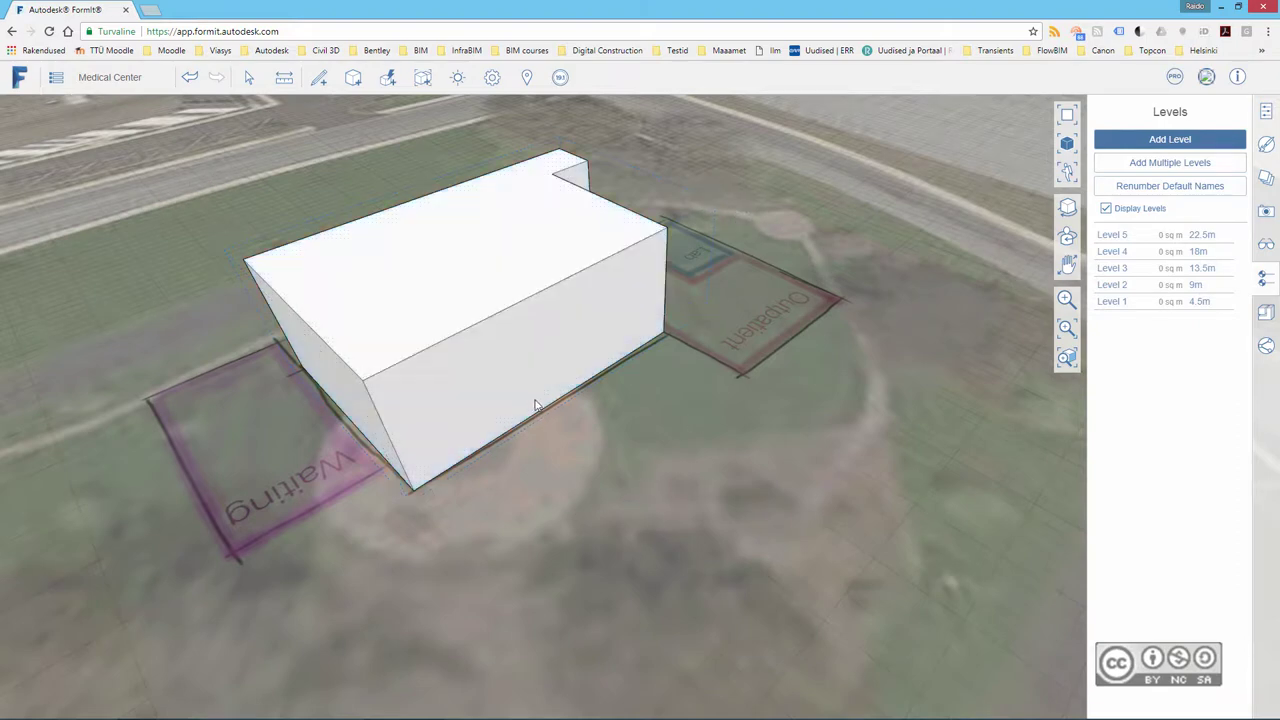
pyautogui.click(632, 492)
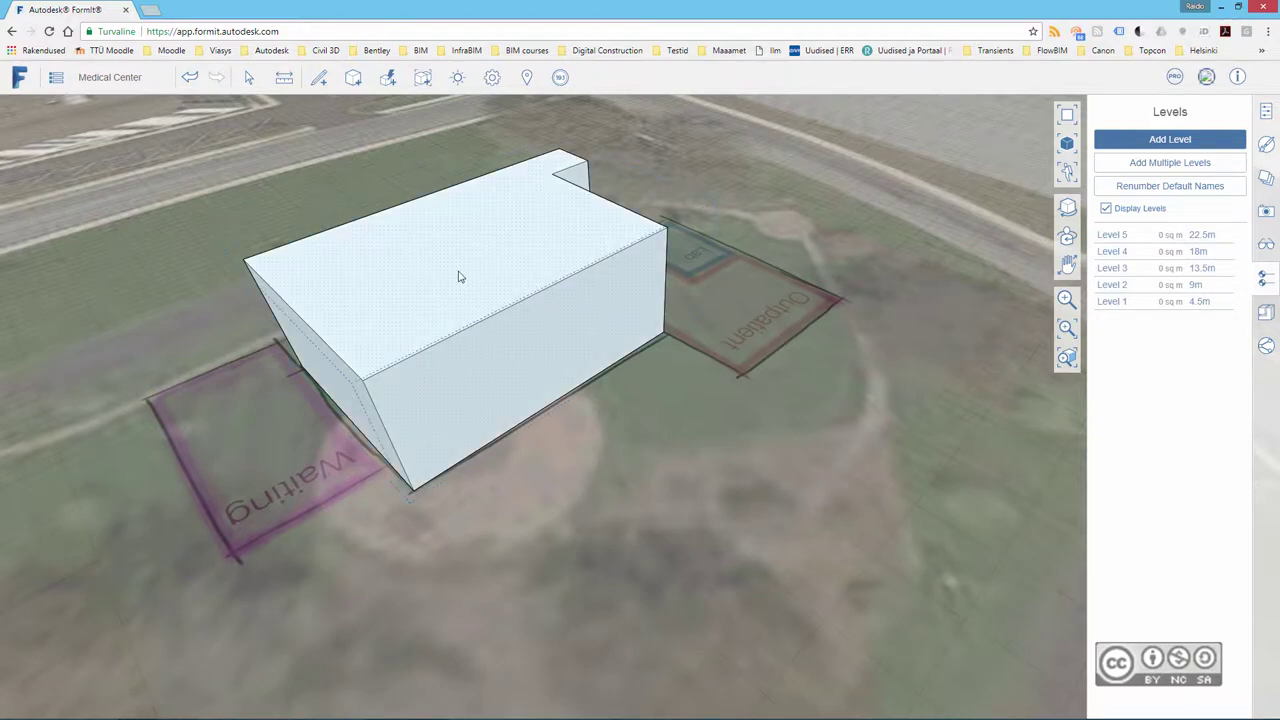
pyautogui.click(456, 310)
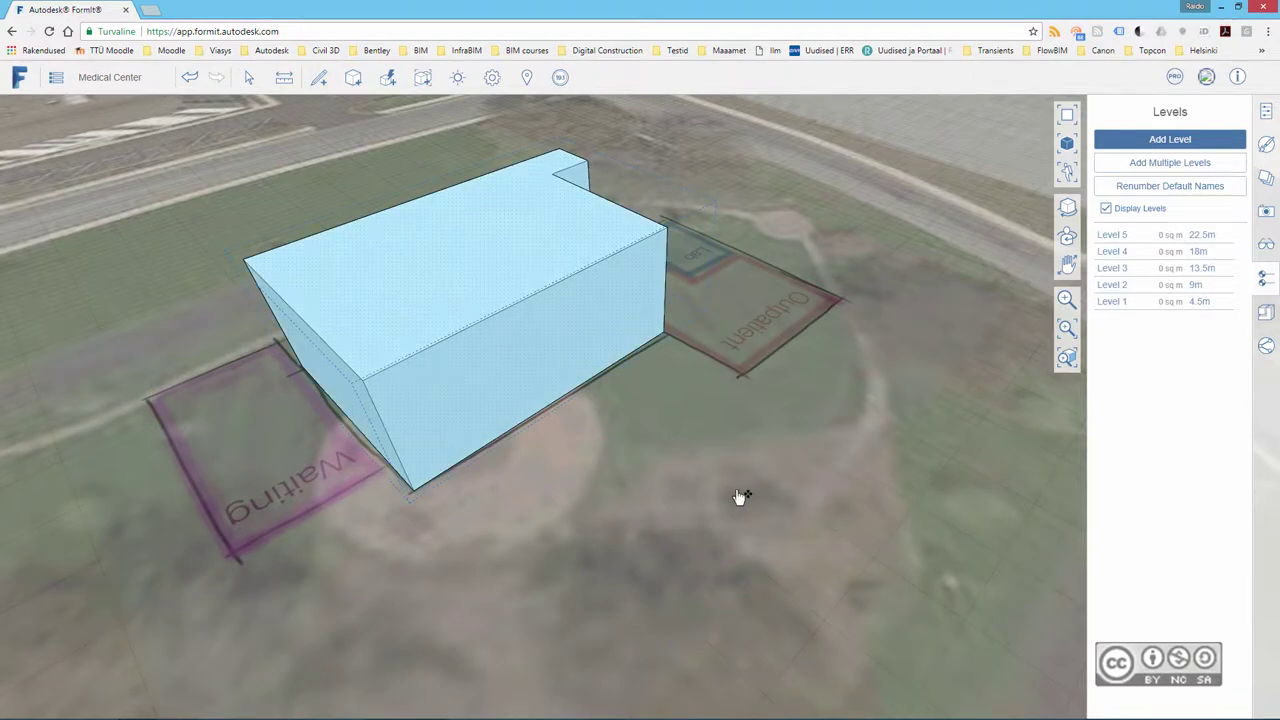
pyautogui.click(563, 503)
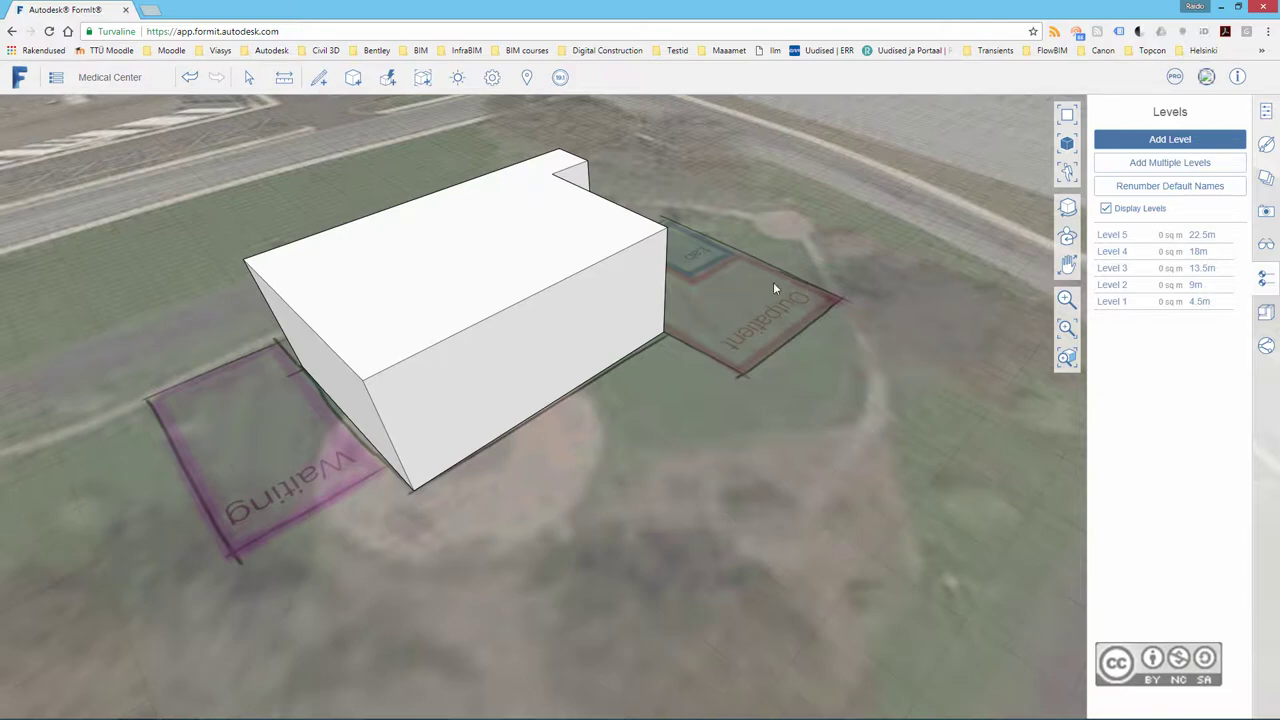
# - Trace a closed line outline over the Waiting rectangle to form its floor face
pyautogui.click(319, 77)
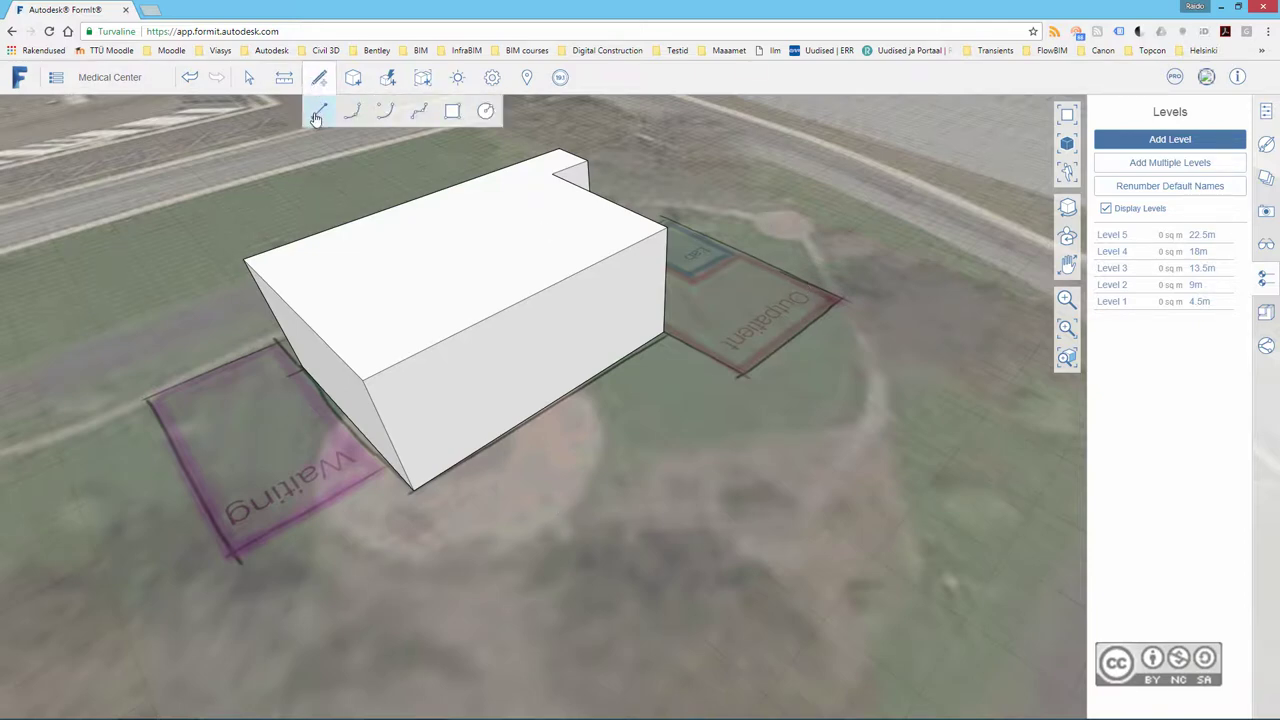
pyautogui.click(318, 113)
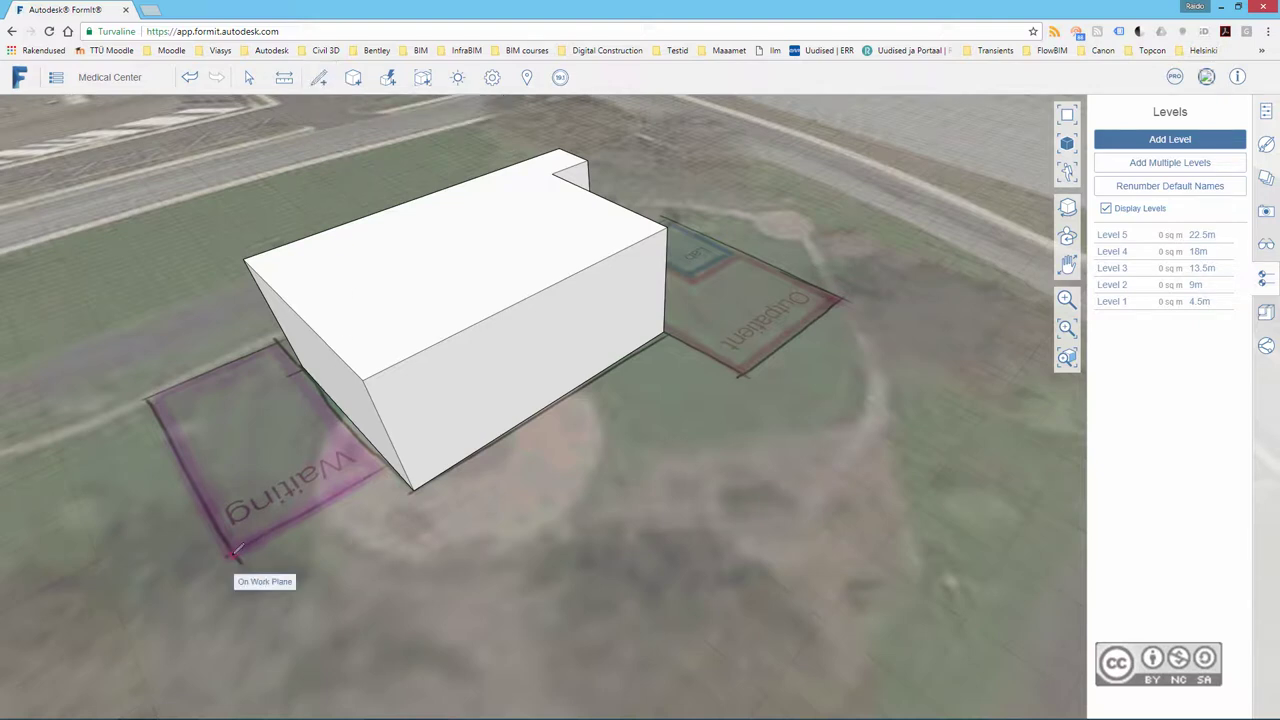
pyautogui.click(233, 552)
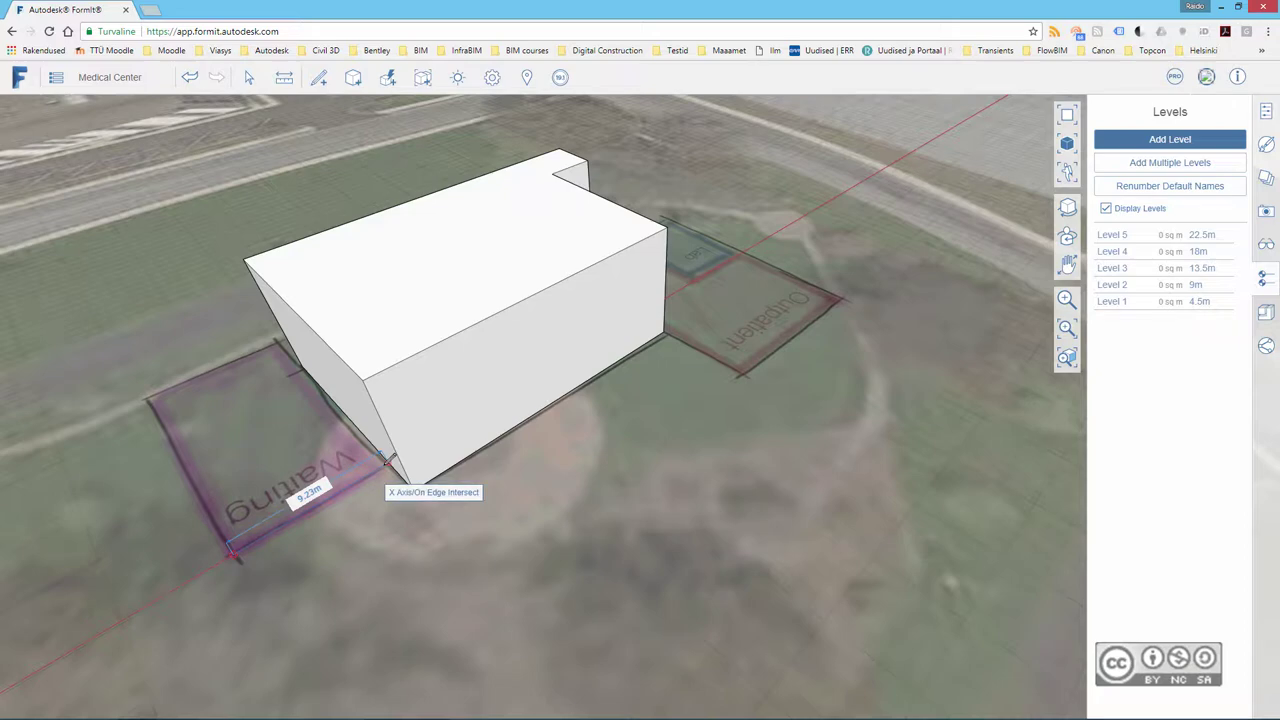
pyautogui.click(387, 459)
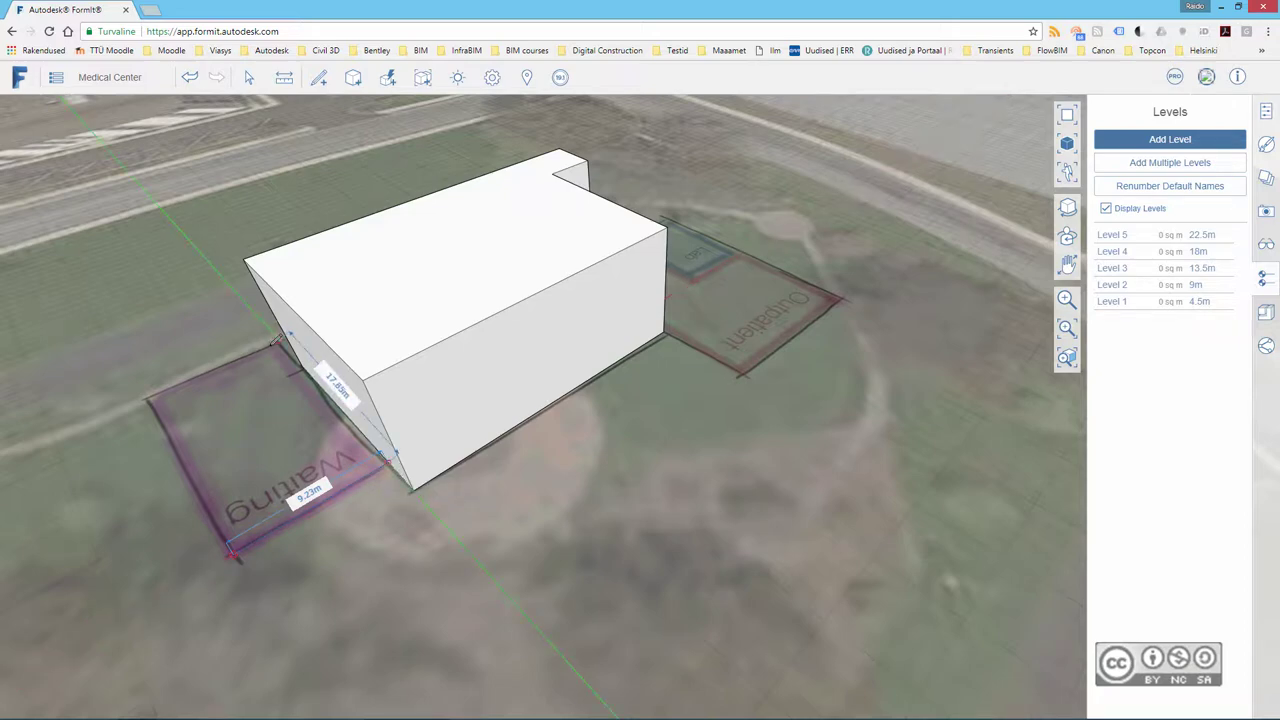
pyautogui.click(280, 337)
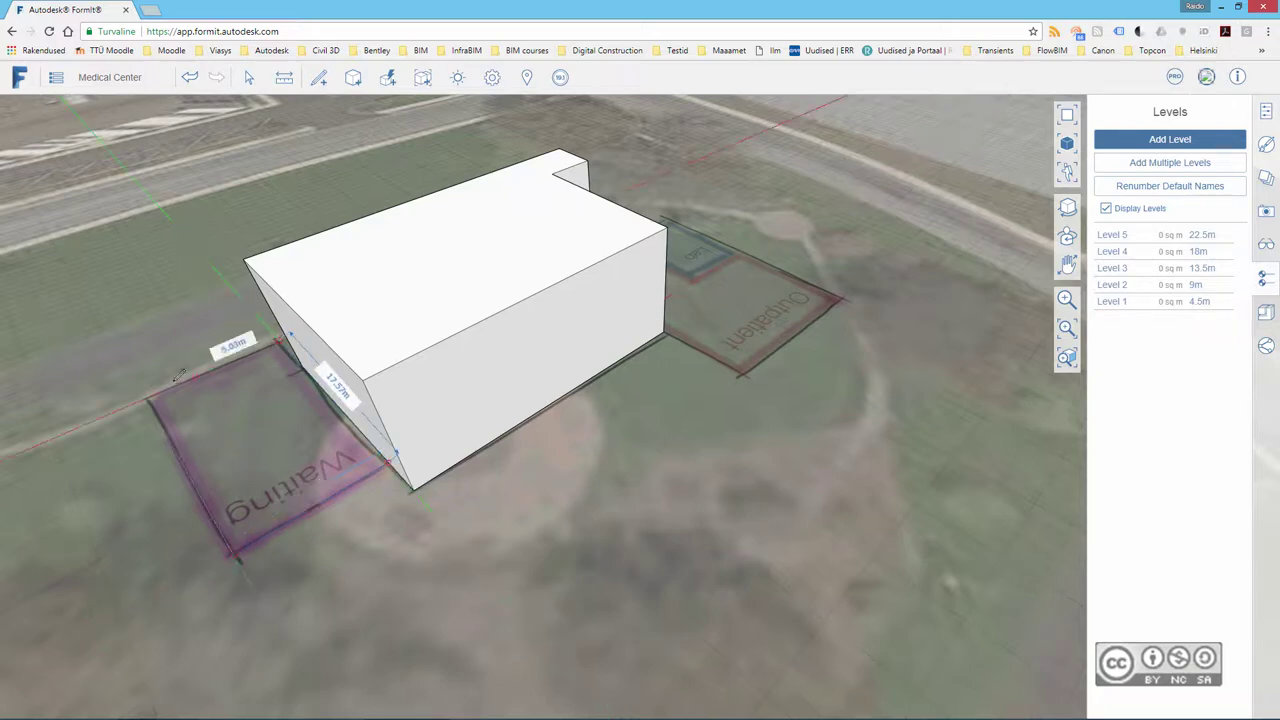
pyautogui.click(149, 394)
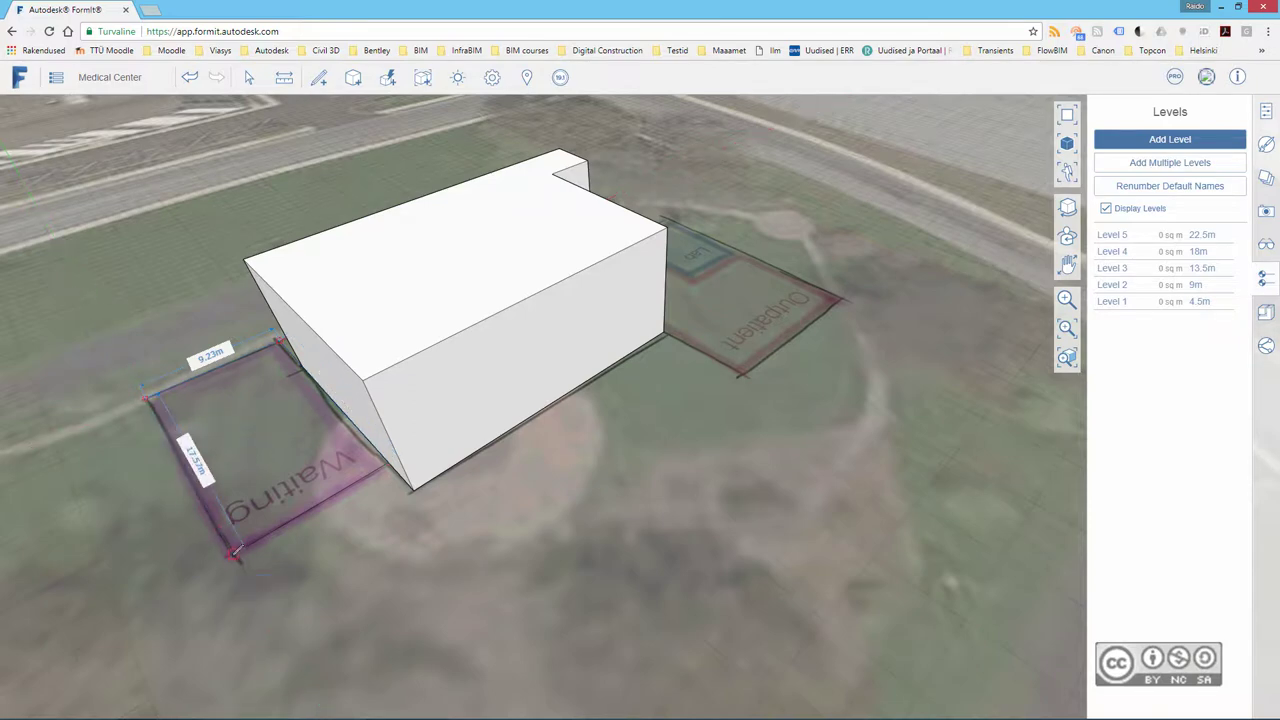
pyautogui.click(232, 552)
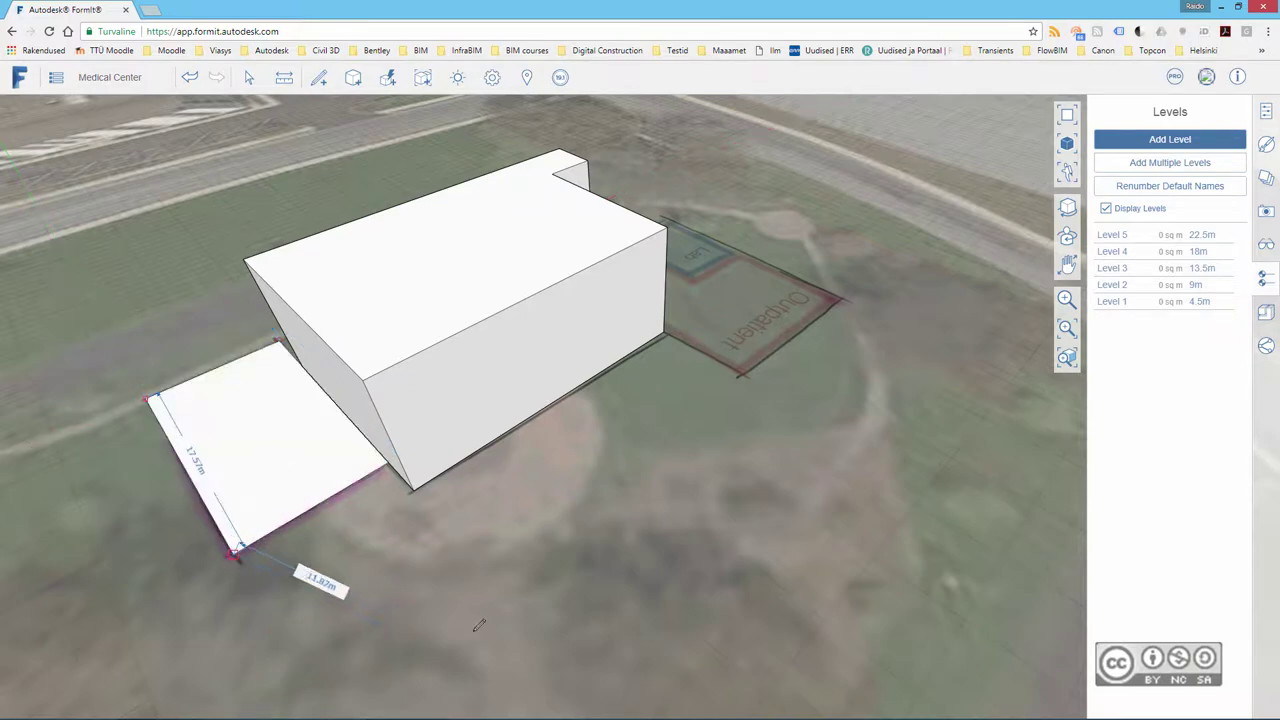
pyautogui.press('Escape')
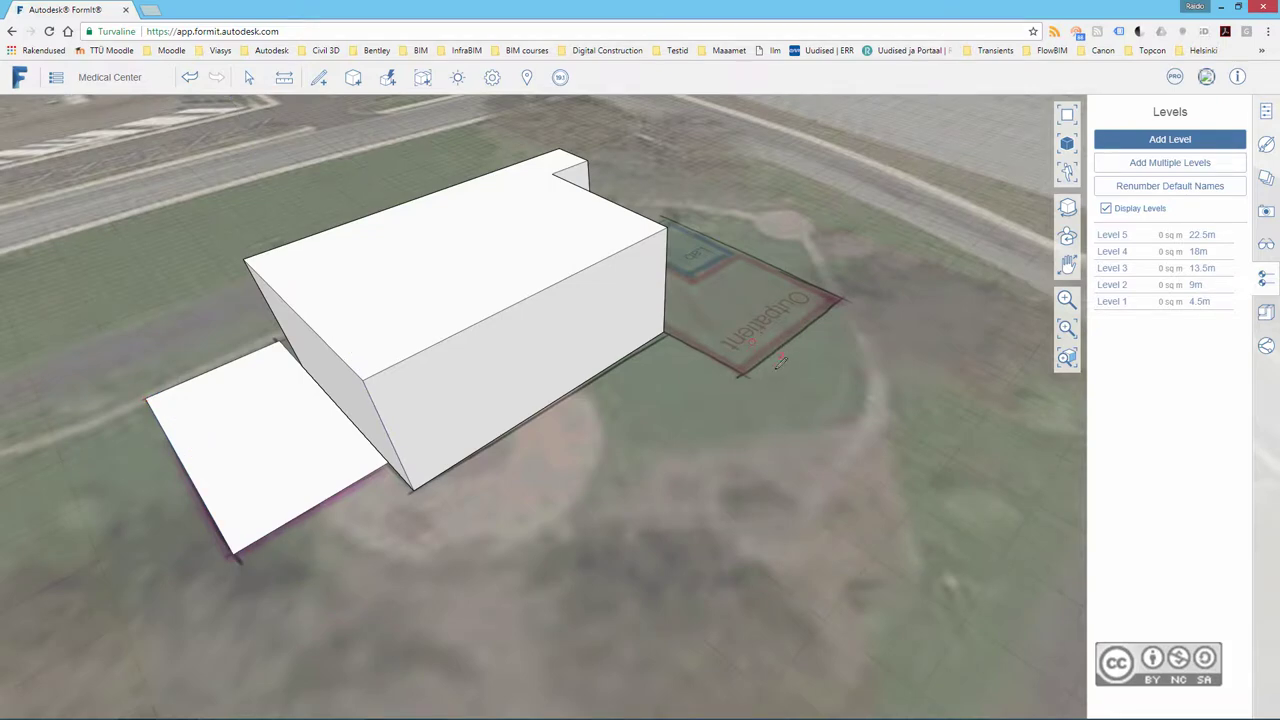
# - Trace and close the Outpatient and Lab outline beside the building to create its floor face
pyautogui.moveTo(829, 380); pyautogui.dragTo(852, 370, button='middle')
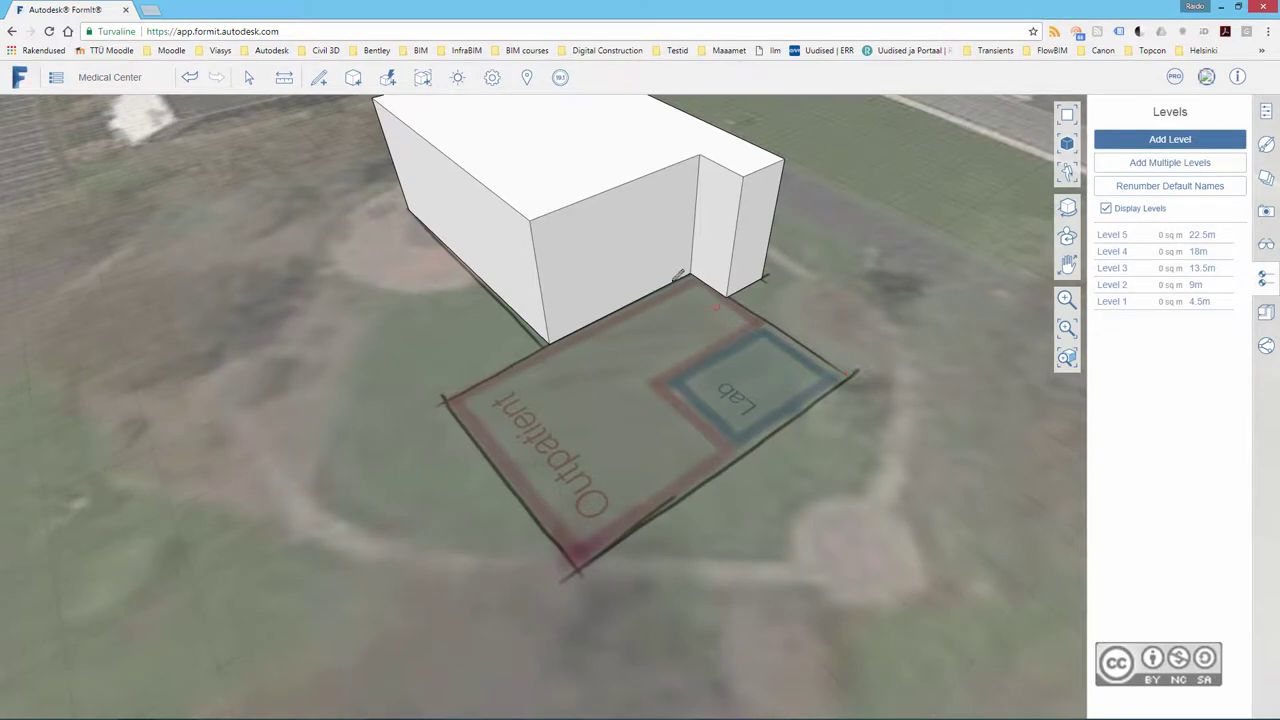
pyautogui.click(690, 272)
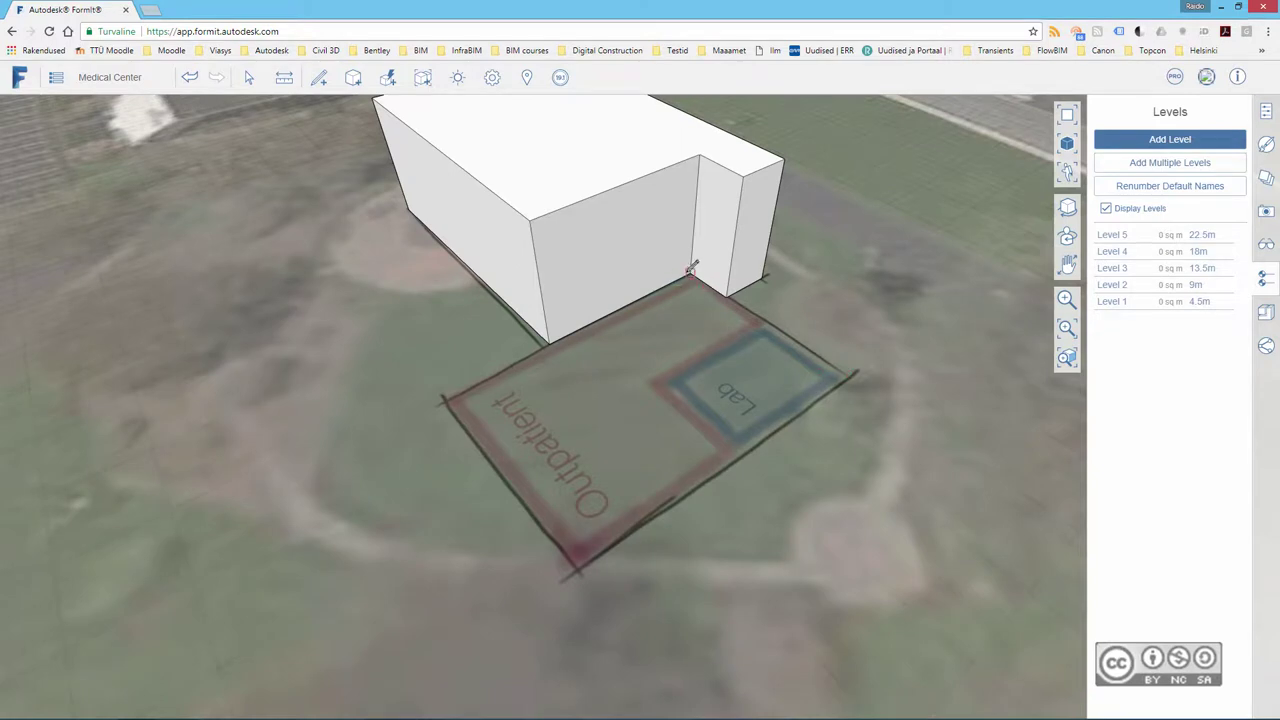
pyautogui.click(445, 393)
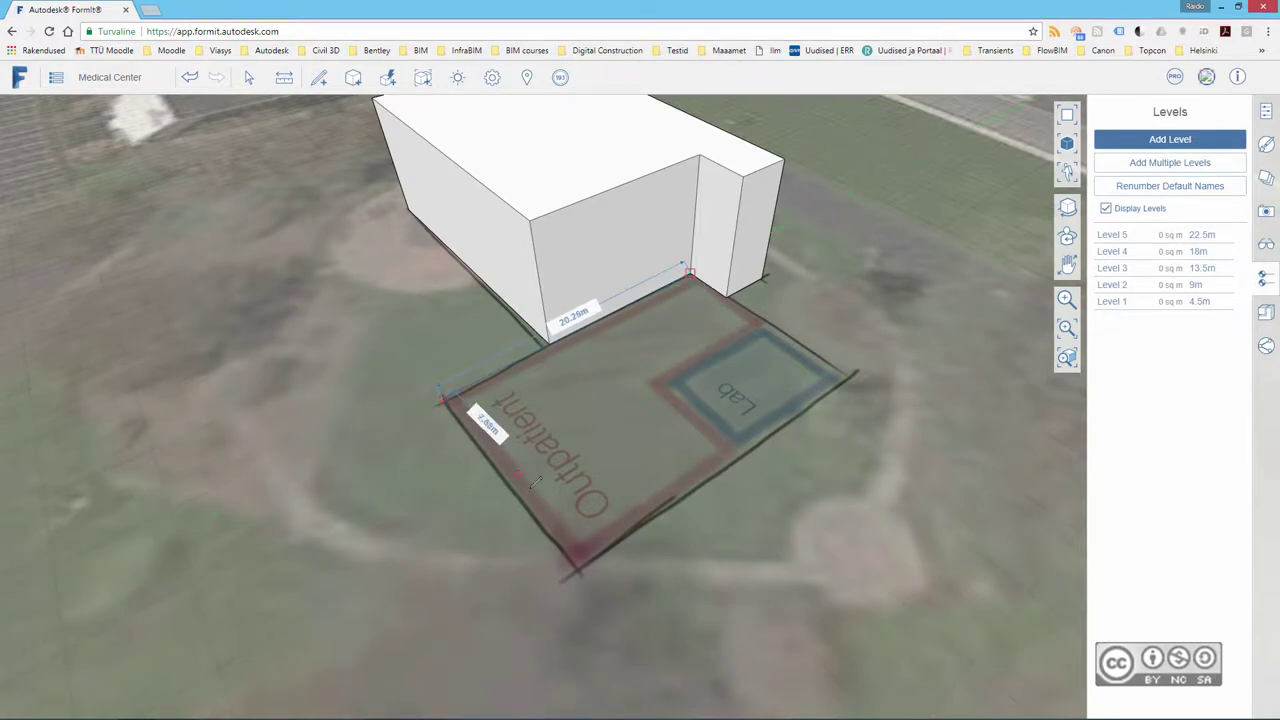
pyautogui.click(851, 373)
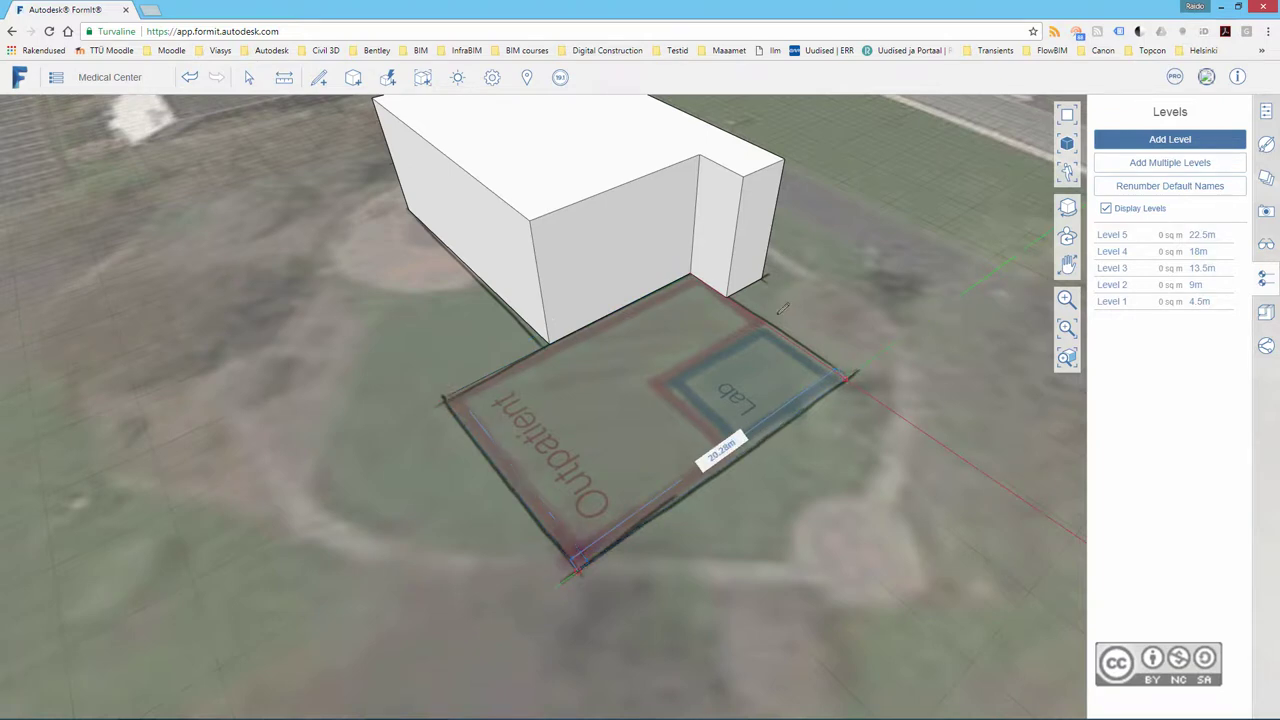
pyautogui.click(698, 270)
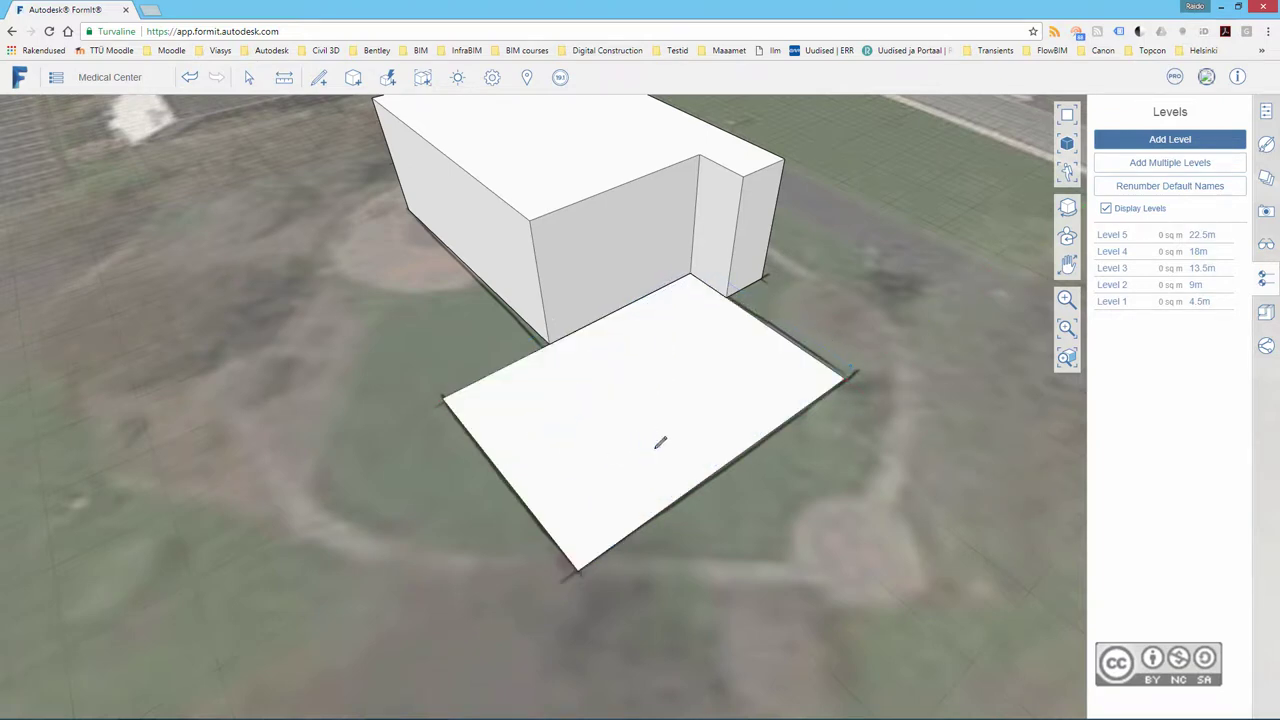
pyautogui.moveTo(591, 465); pyautogui.dragTo(604, 487, button='middle')
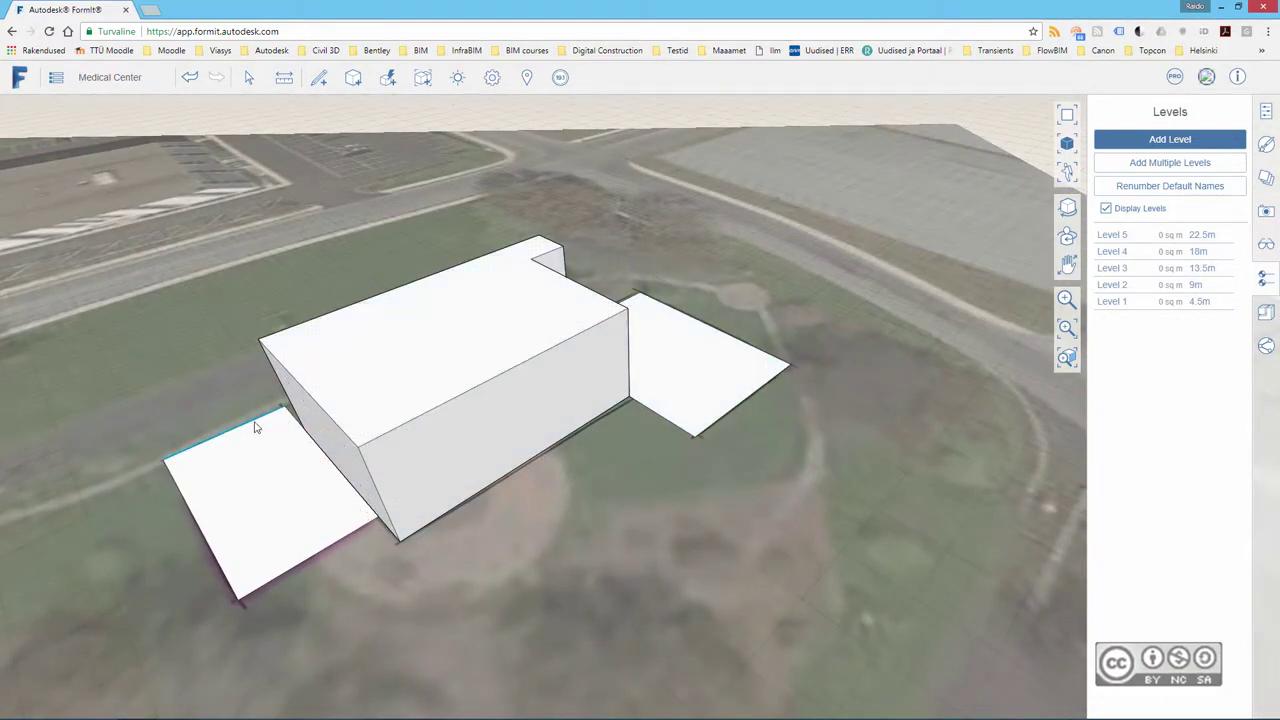
# - Push/pull the left Waiting slab up into a 4.5 m high block
pyautogui.moveTo(294, 517); pyautogui.dragTo(294, 477, button='middle')
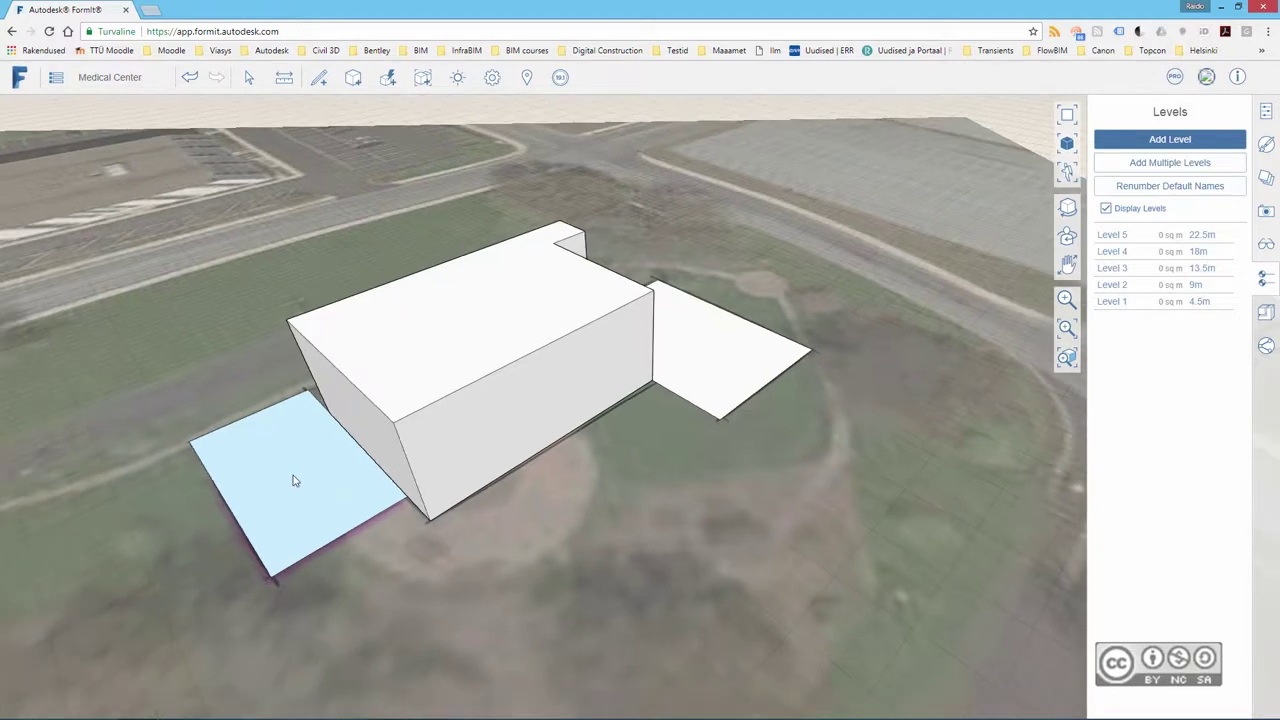
pyautogui.moveTo(337, 506); pyautogui.dragTo(289, 432)
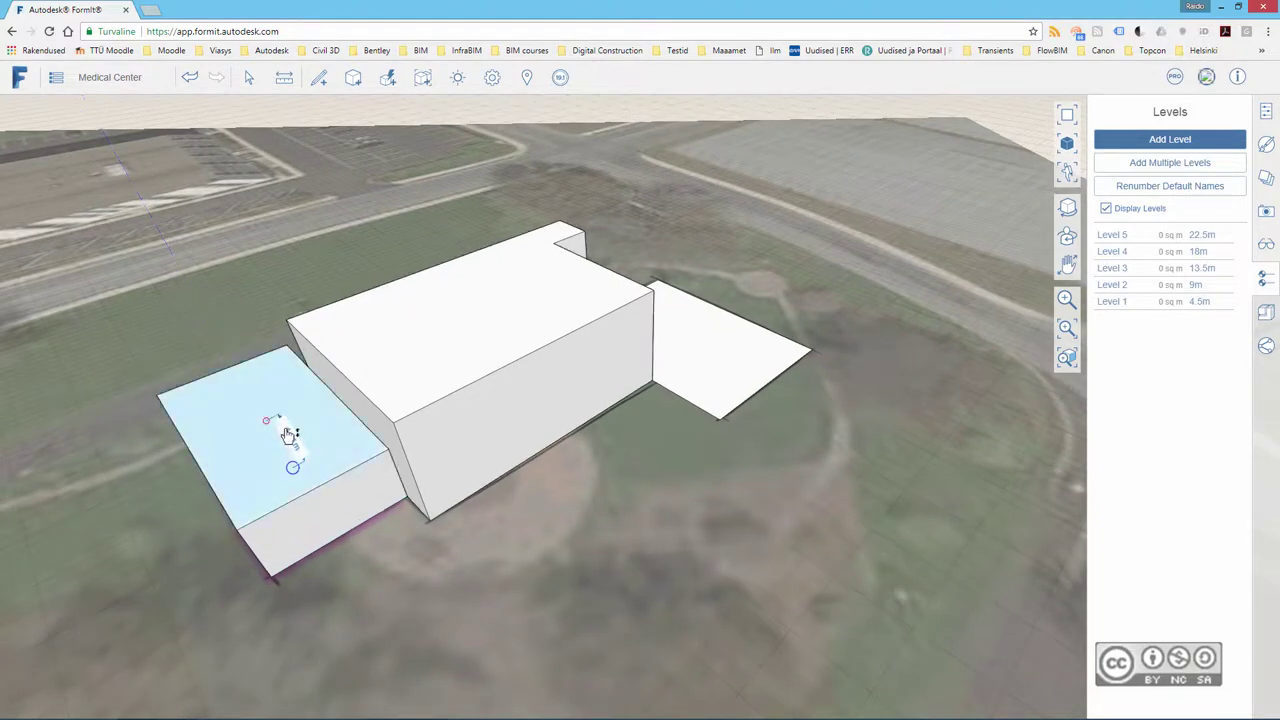
pyautogui.write('4.5')
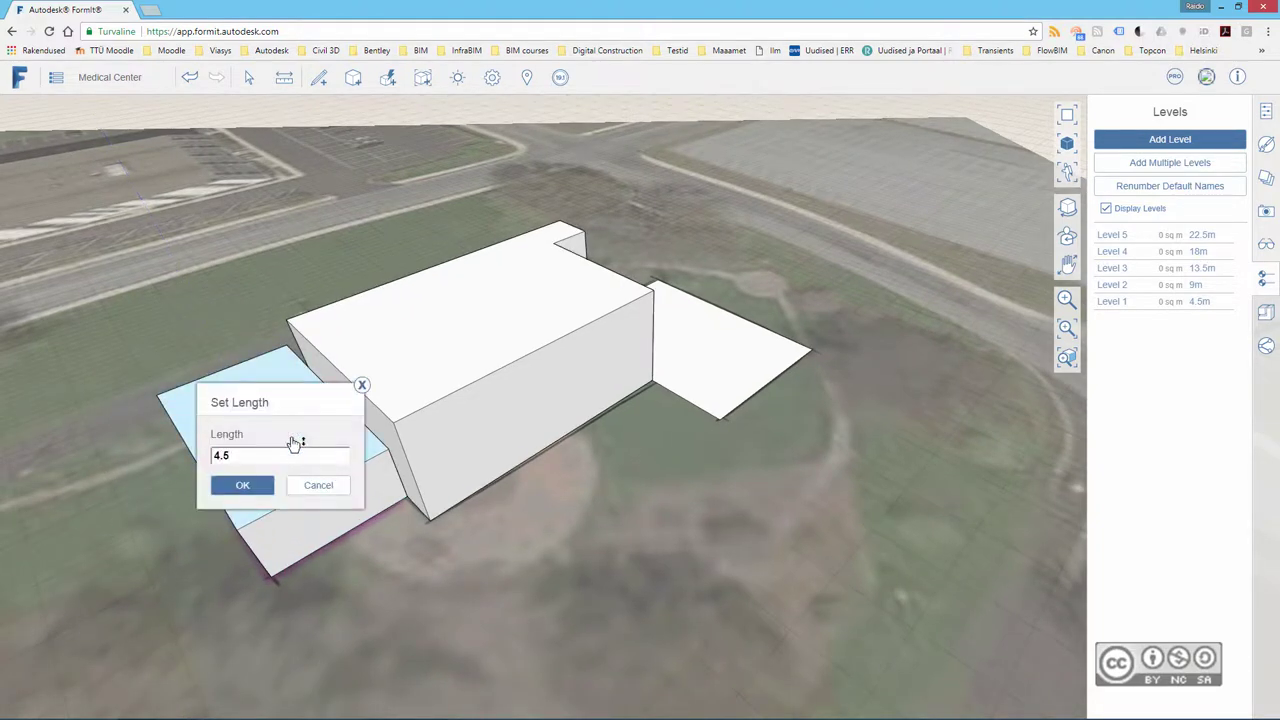
pyautogui.press('Return')
# - Pull the right Outpatient slab up into a 13.5 m tall block
pyautogui.moveTo(720, 346)
pyautogui.mouseDown()
pyautogui.moveTo(704, 284)
pyautogui.moveTo(708, 213)
pyautogui.mouseUp()
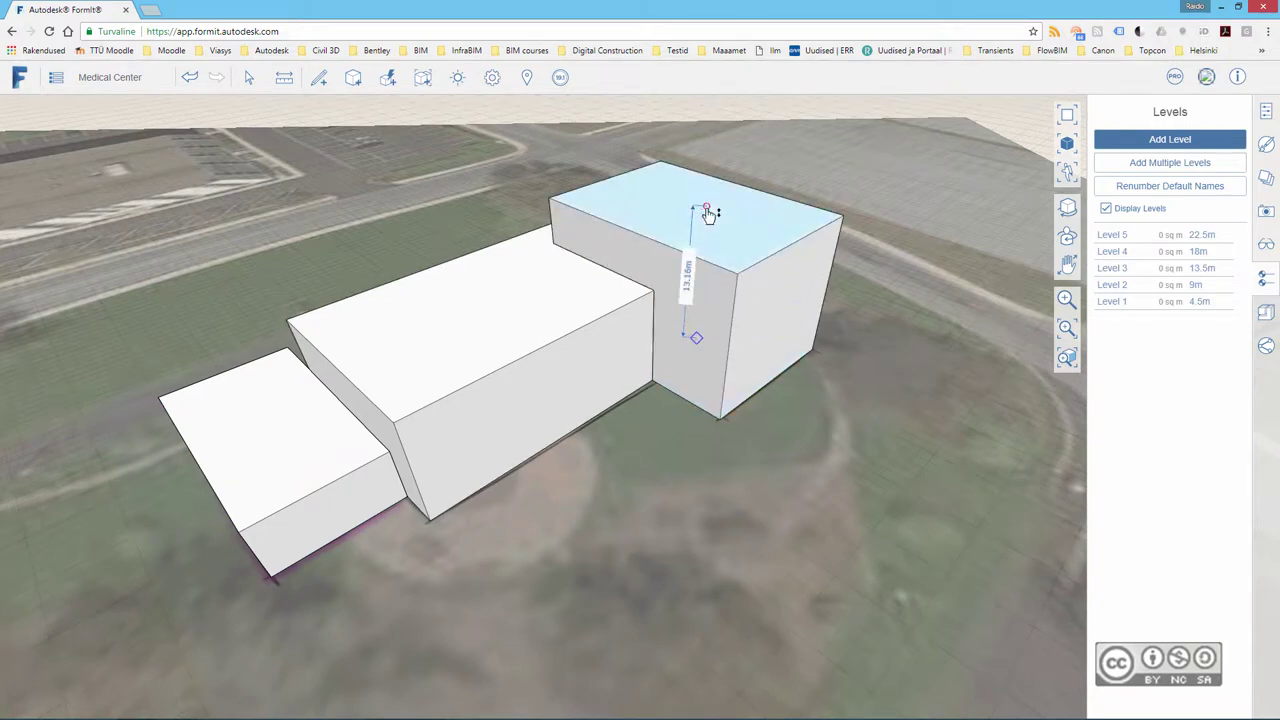
pyautogui.write('13.5')
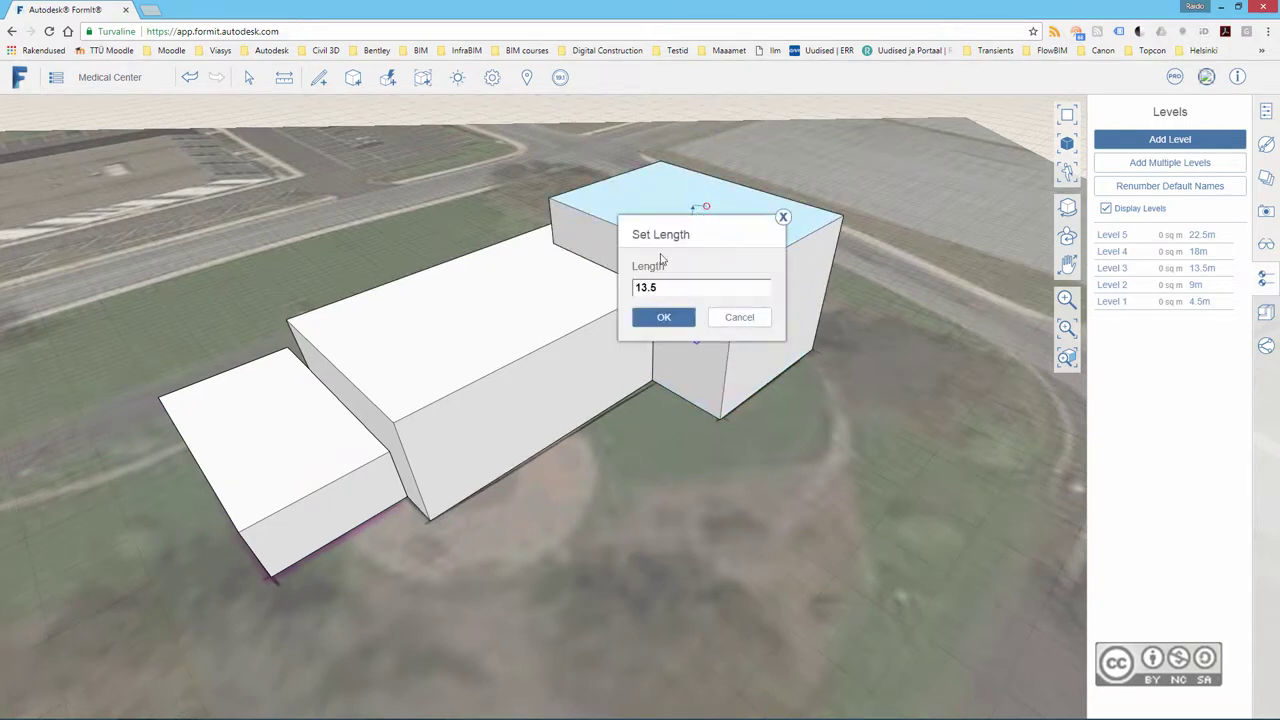
pyautogui.click(664, 320)
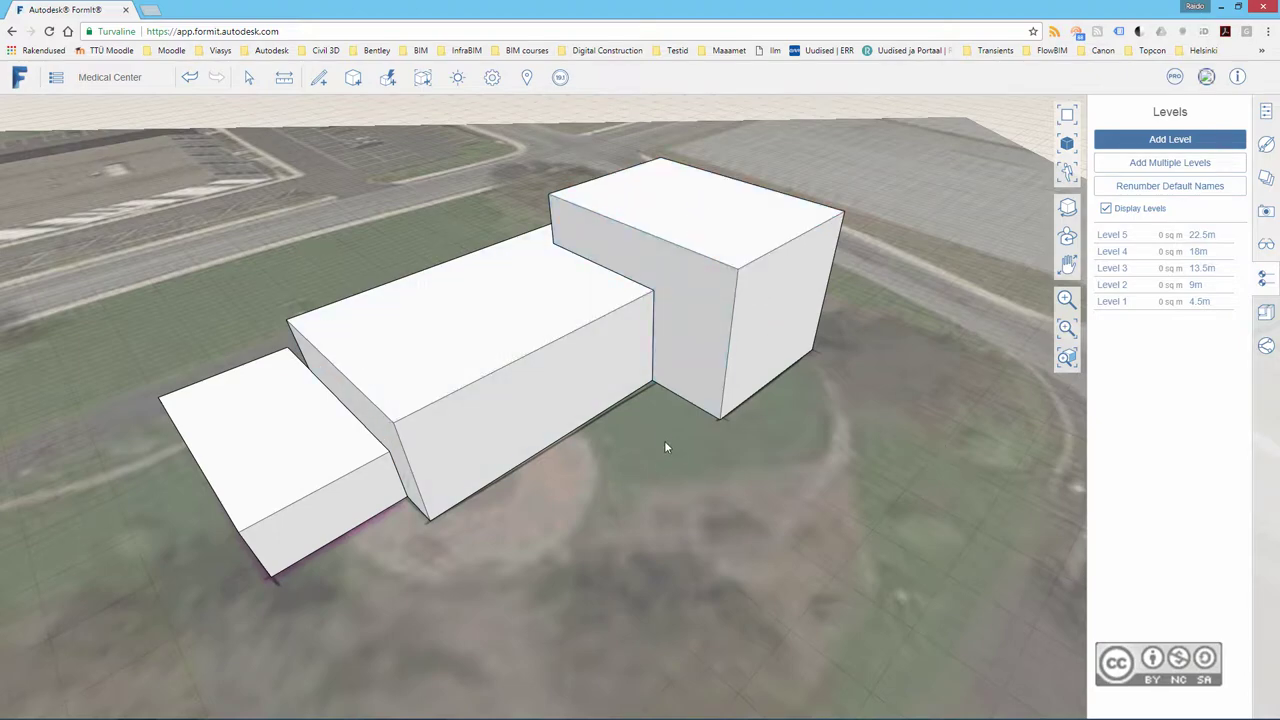
pyautogui.moveTo(693, 444)
pyautogui.mouseDown(button='middle')
pyautogui.moveTo(584, 421)
pyautogui.moveTo(369, 422)
pyautogui.moveTo(572, 482)
pyautogui.moveTo(758, 498)
pyautogui.moveTo(597, 517)
pyautogui.mouseUp(button='middle')
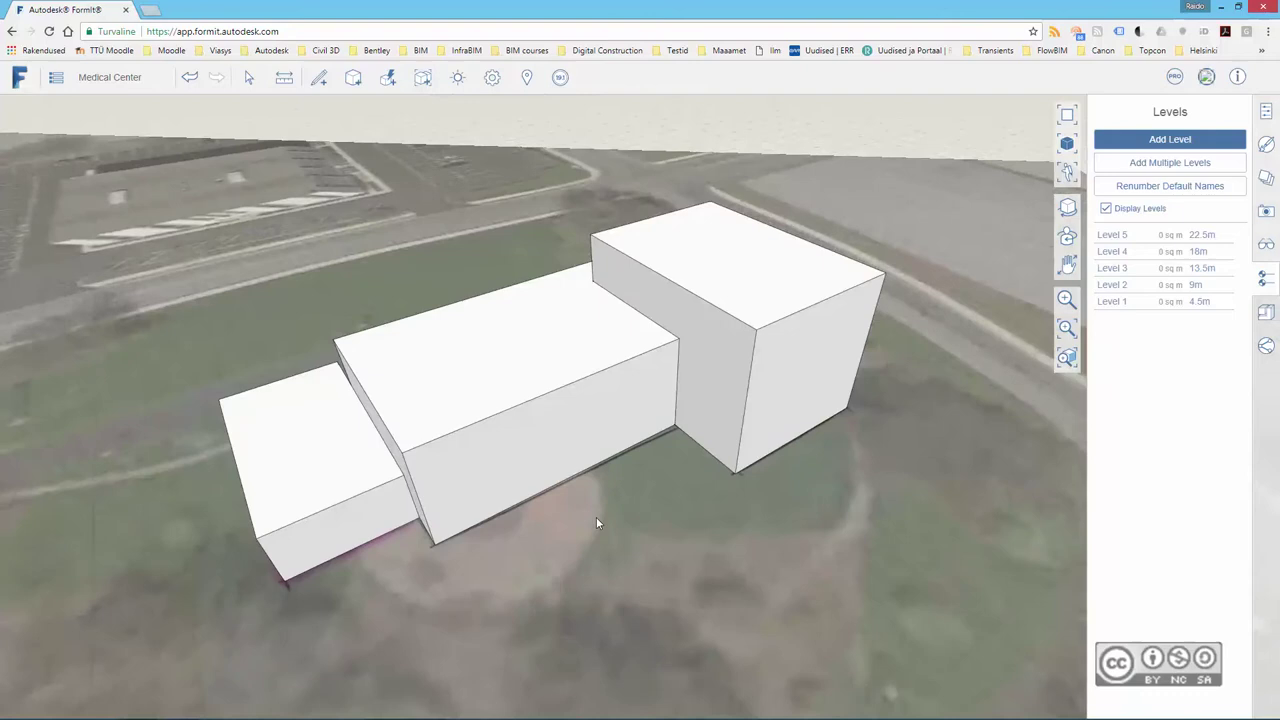
# - Make the 4.5 m and 13.5 m blocks their own groups, then window-select all three masses
pyautogui.doubleClick(307, 472)
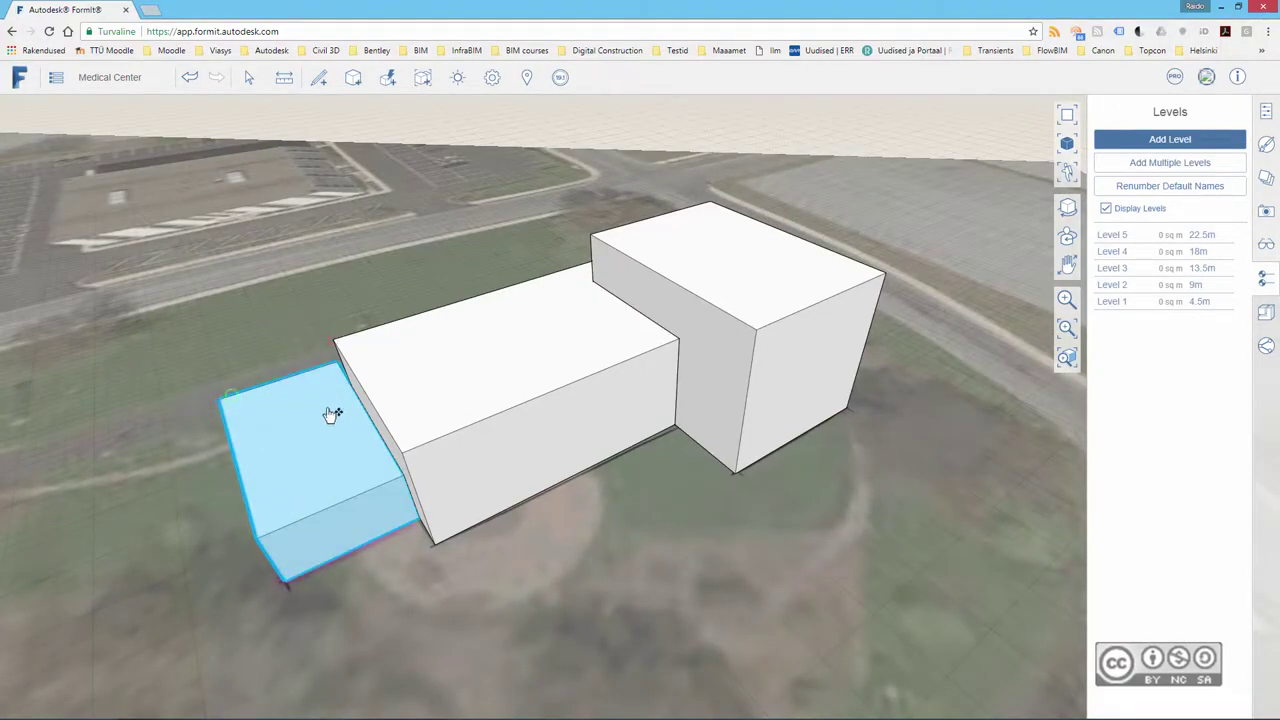
pyautogui.rightClick(291, 433)
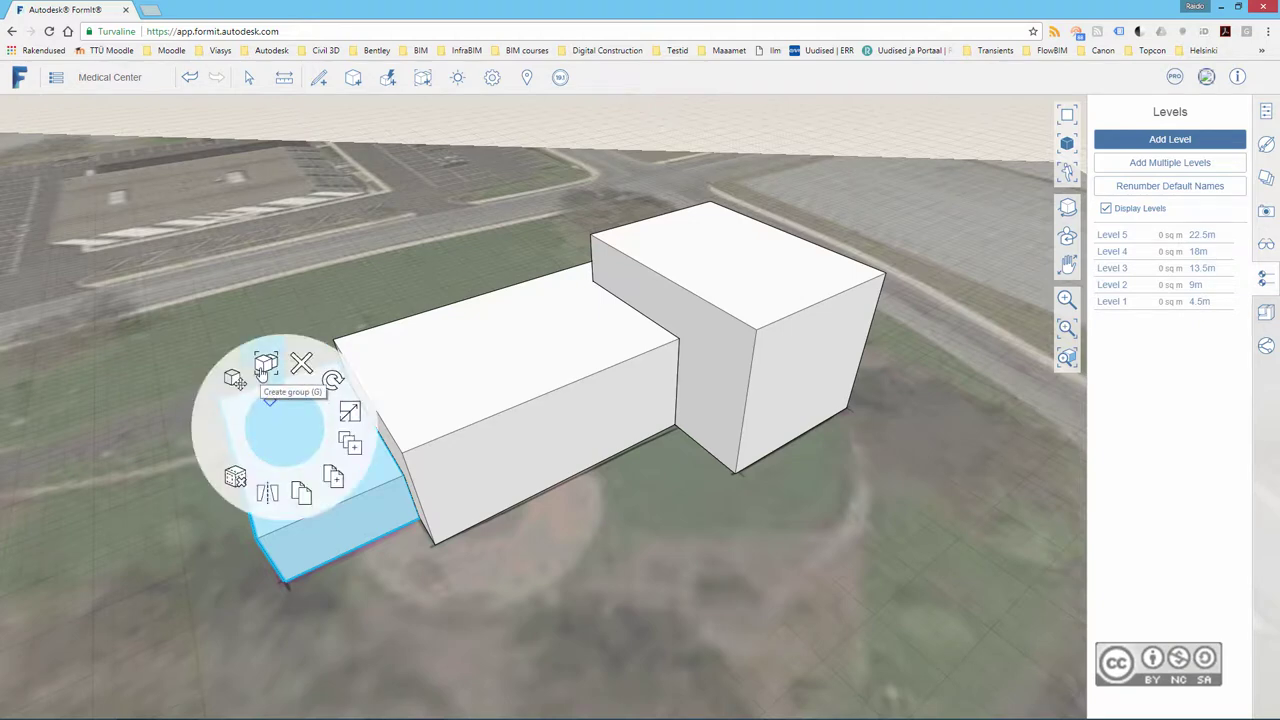
pyautogui.doubleClick(742, 266)
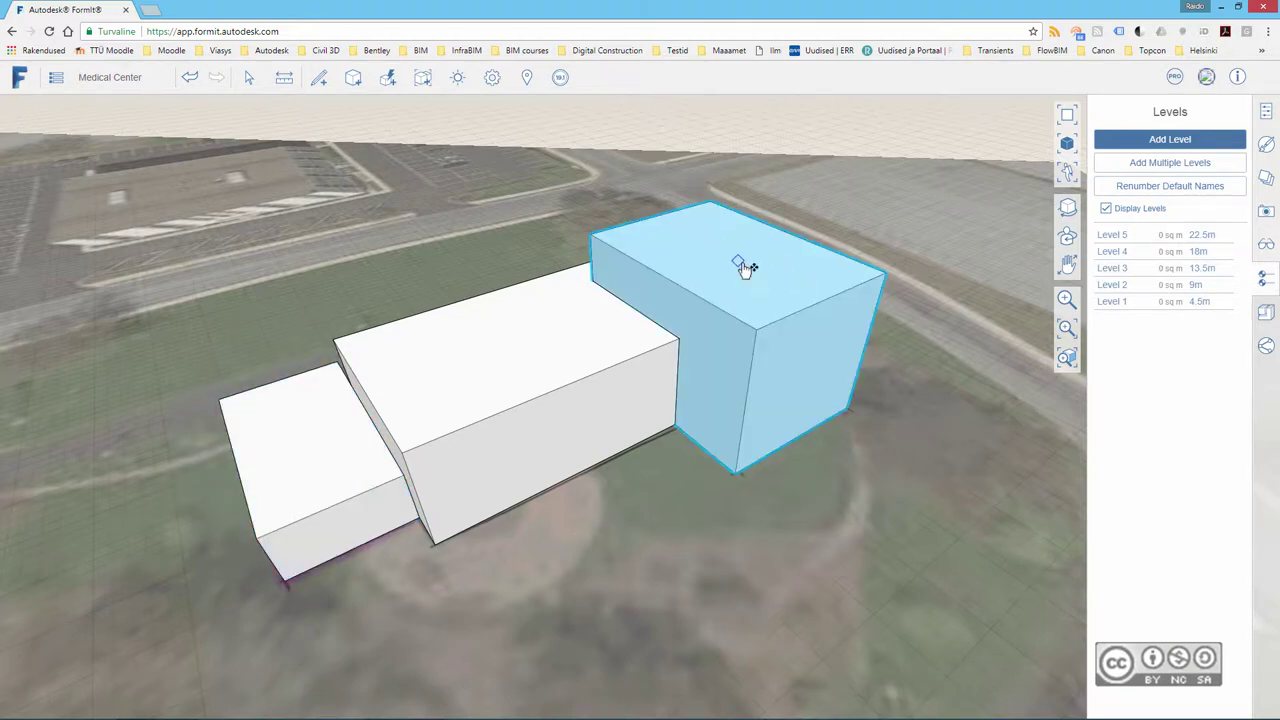
pyautogui.rightClick(742, 266)
pyautogui.click(720, 202)
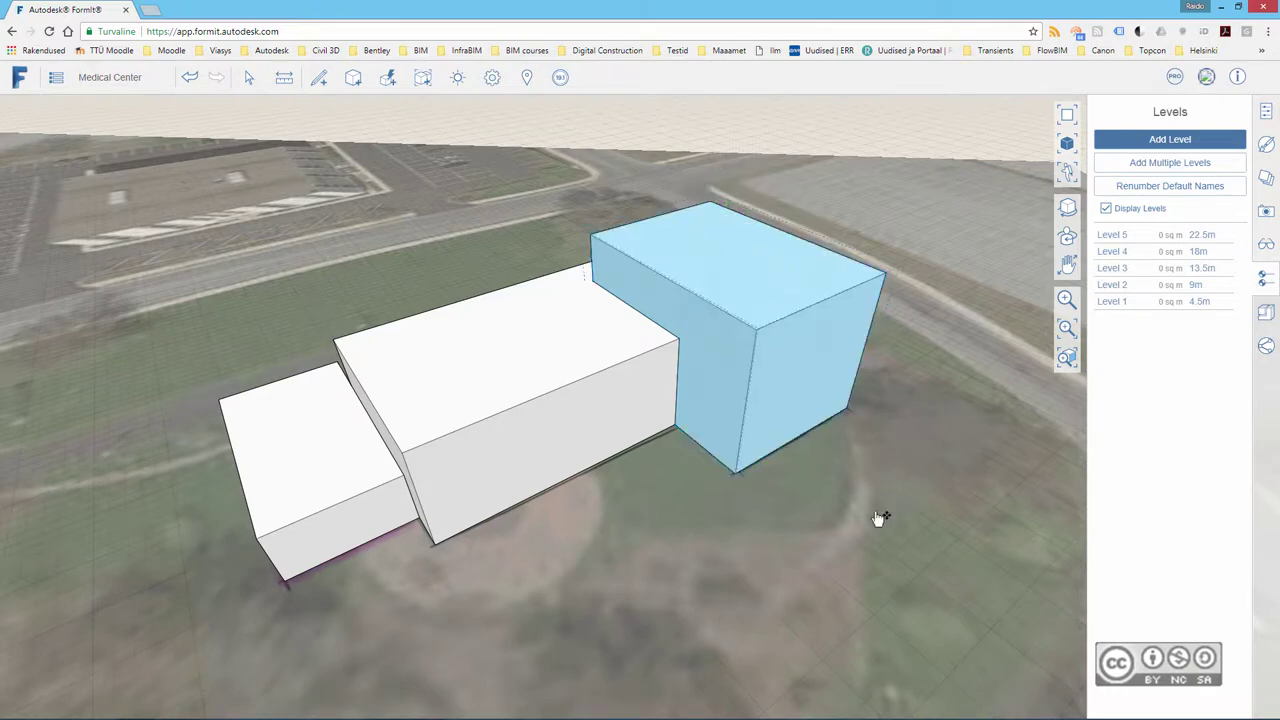
pyautogui.click(687, 562)
pyautogui.moveTo(720, 578); pyautogui.dragTo(653, 533, button='middle')
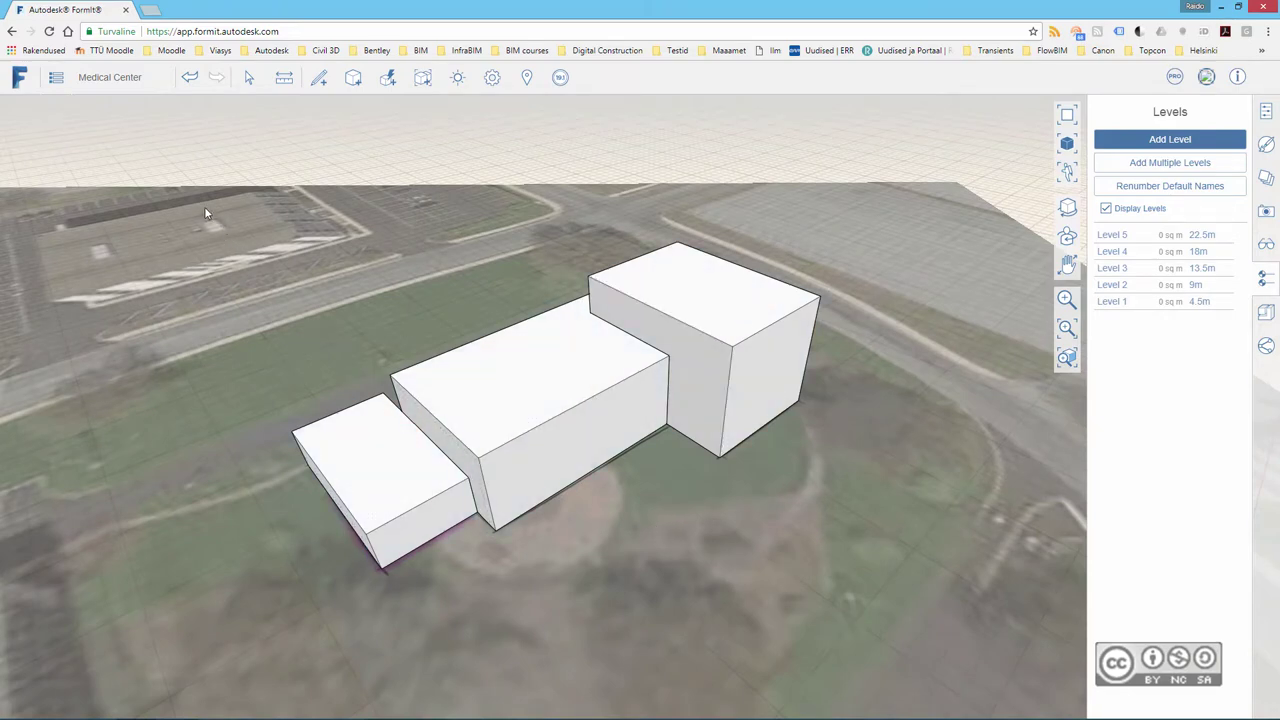
pyautogui.moveTo(204, 206)
pyautogui.mouseDown()
pyautogui.moveTo(955, 710)
pyautogui.moveTo(914, 666)
pyautogui.mouseUp()
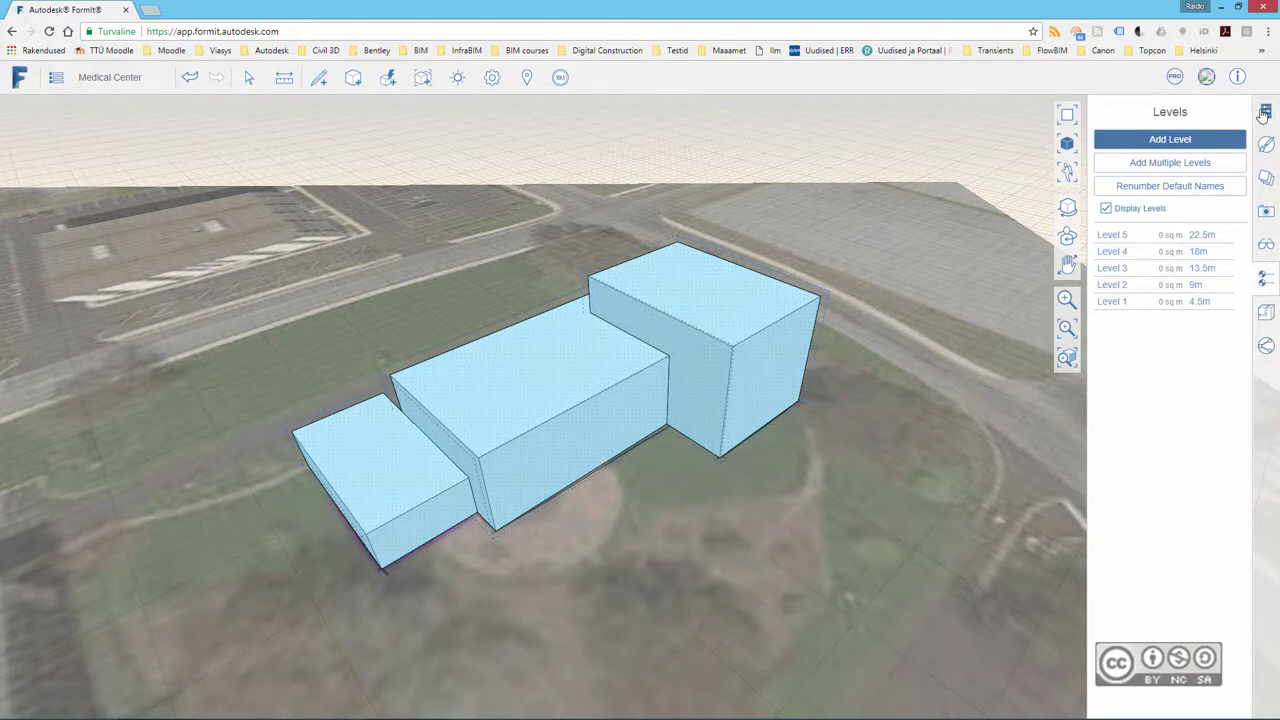
# - Enable Use levels in the massing's Properties, creating 4.5 m and 9 m floors totalling 956 sq m
pyautogui.click(1267, 113)
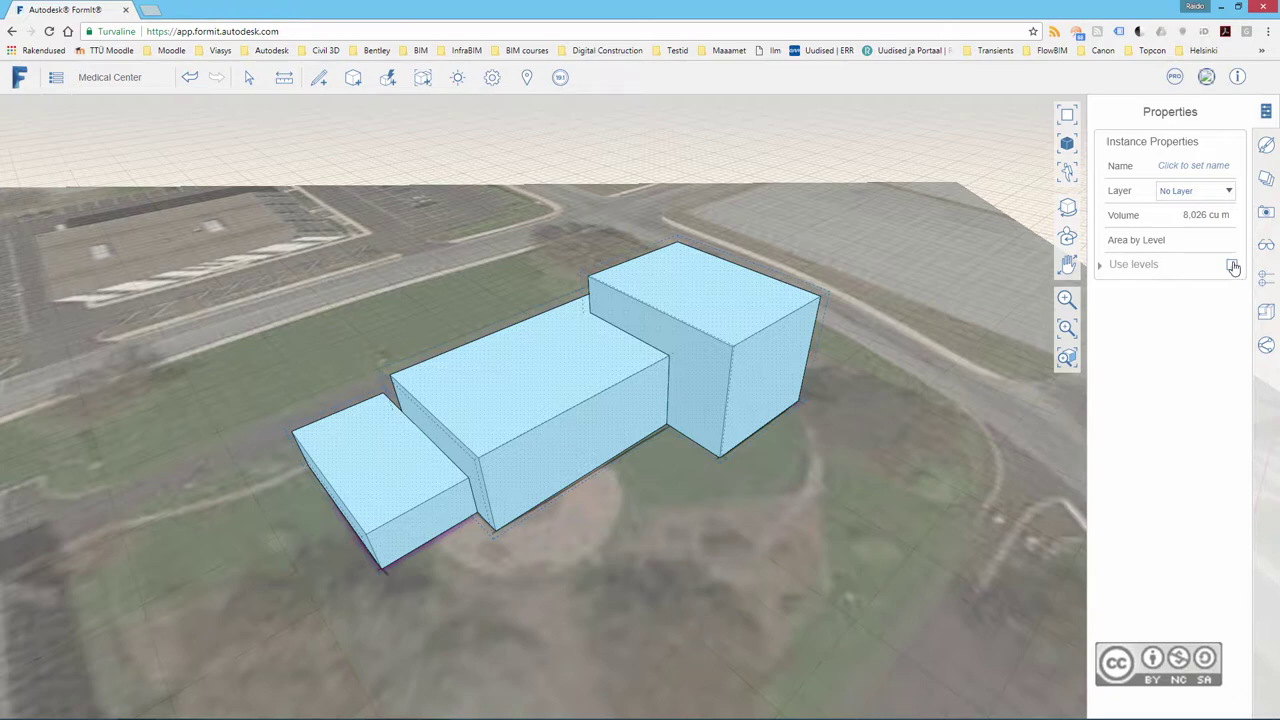
pyautogui.click(1232, 265)
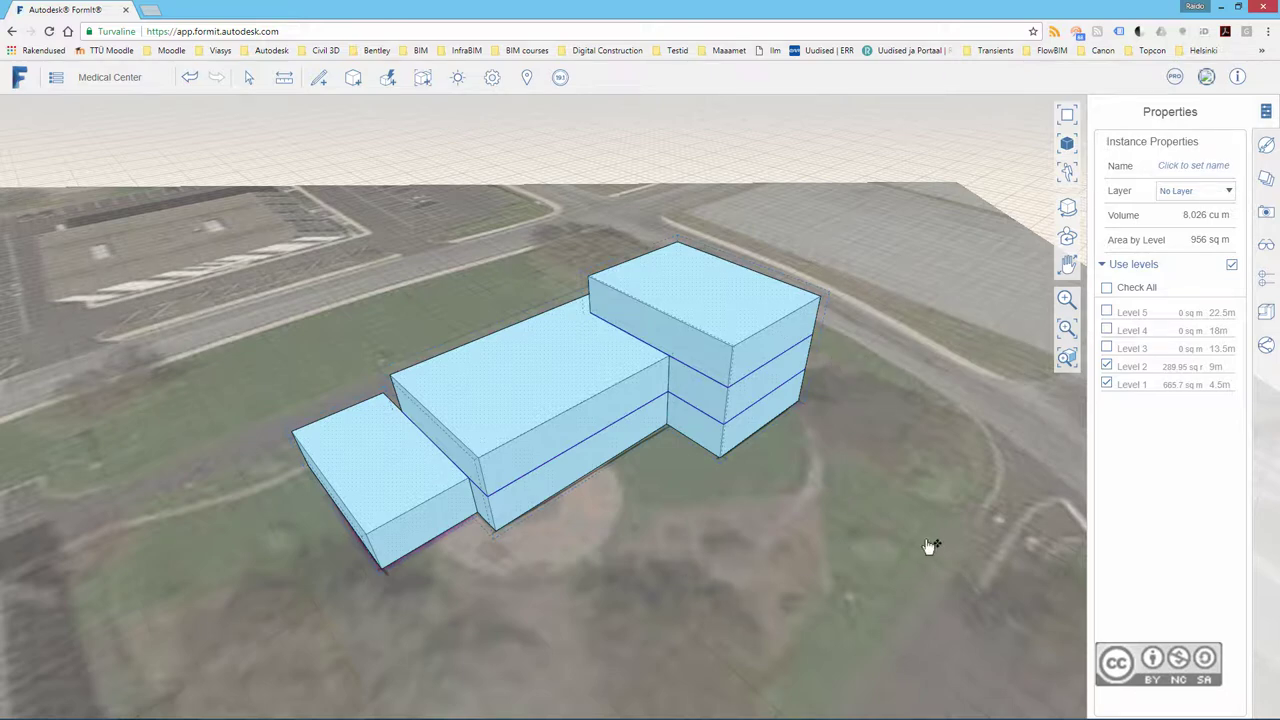
pyautogui.click(879, 361)
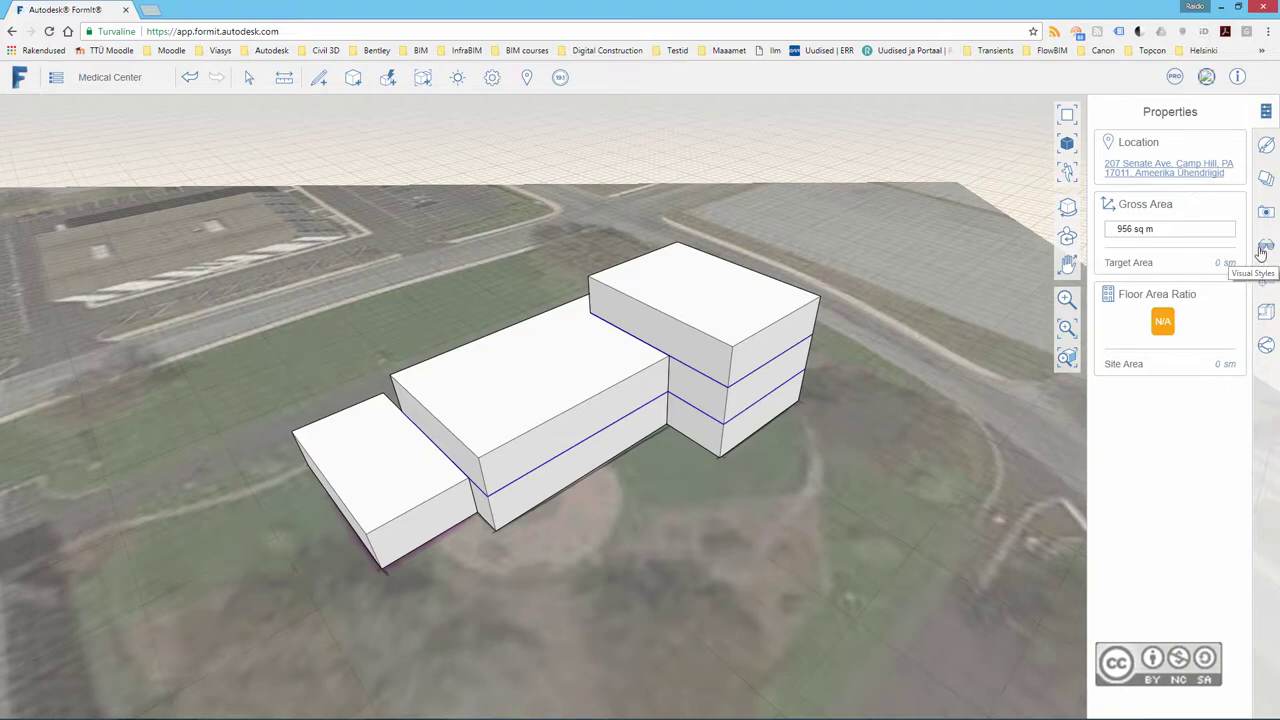
pyautogui.click(1266, 250)
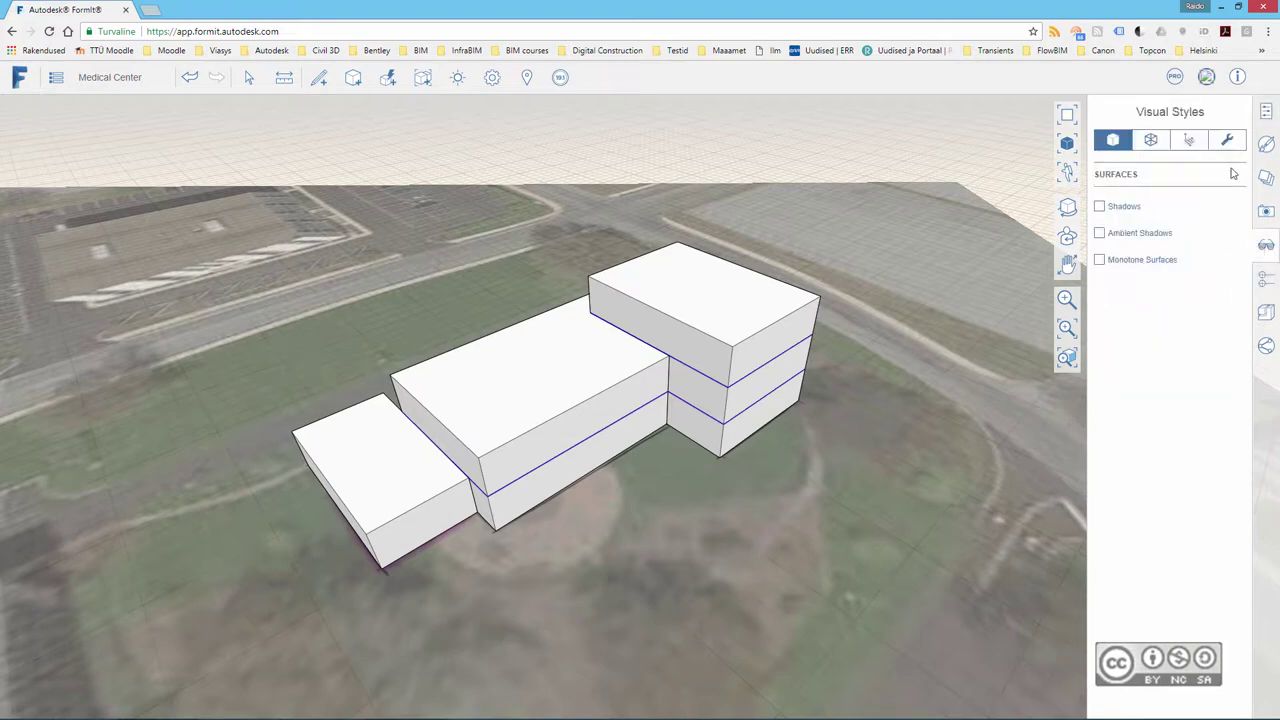
pyautogui.click(1190, 141)
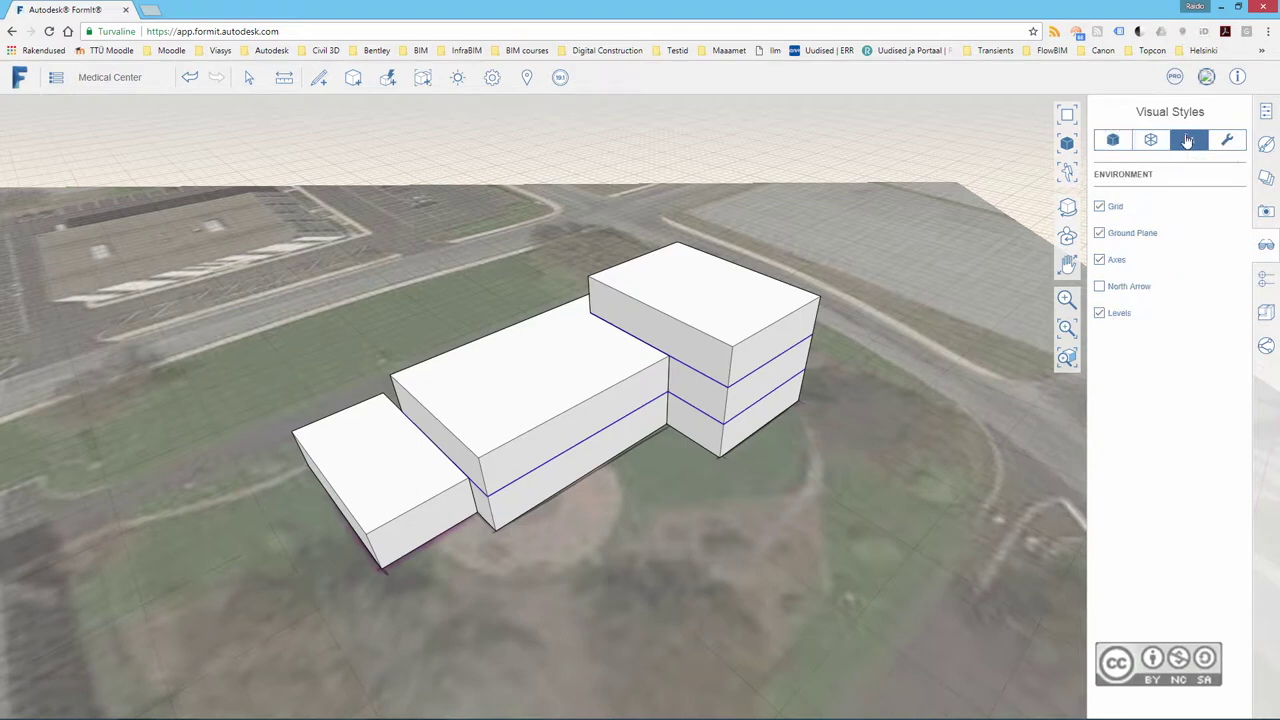
pyautogui.click(1100, 316)
pyautogui.click(1100, 315)
pyautogui.click(1100, 316)
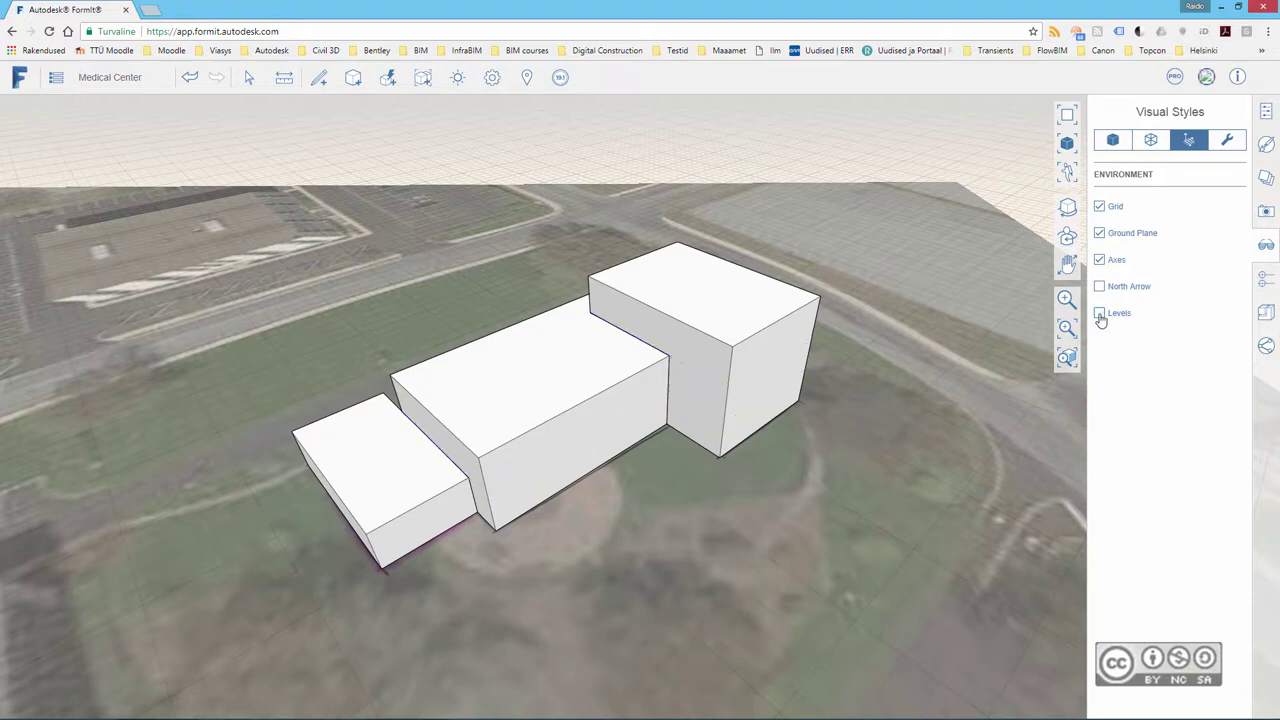
pyautogui.click(1100, 315)
pyautogui.click(552, 200)
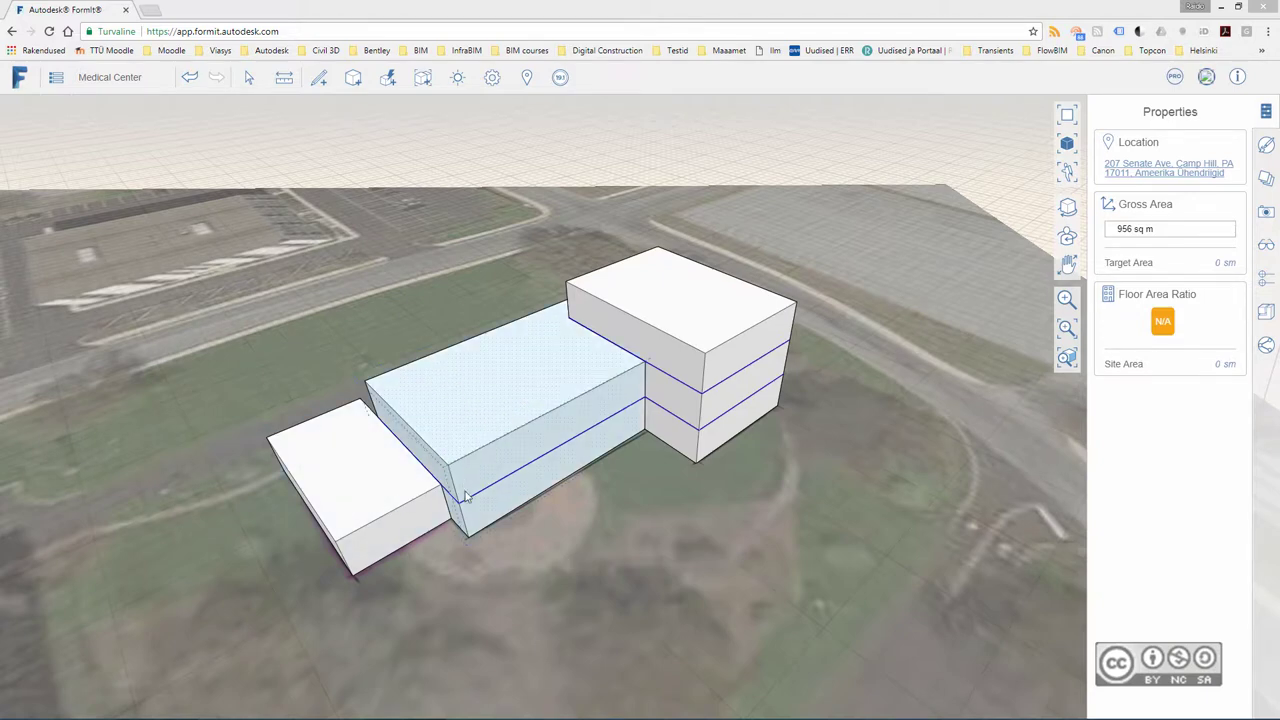
# - Draw a rectangle 1.8 m tall and 1.2 m wide on the wall face, starting at the floor line
pyautogui.scroll(1, 468, 500)
pyautogui.scroll(1, 464, 495)
pyautogui.scroll(2, 458, 488)
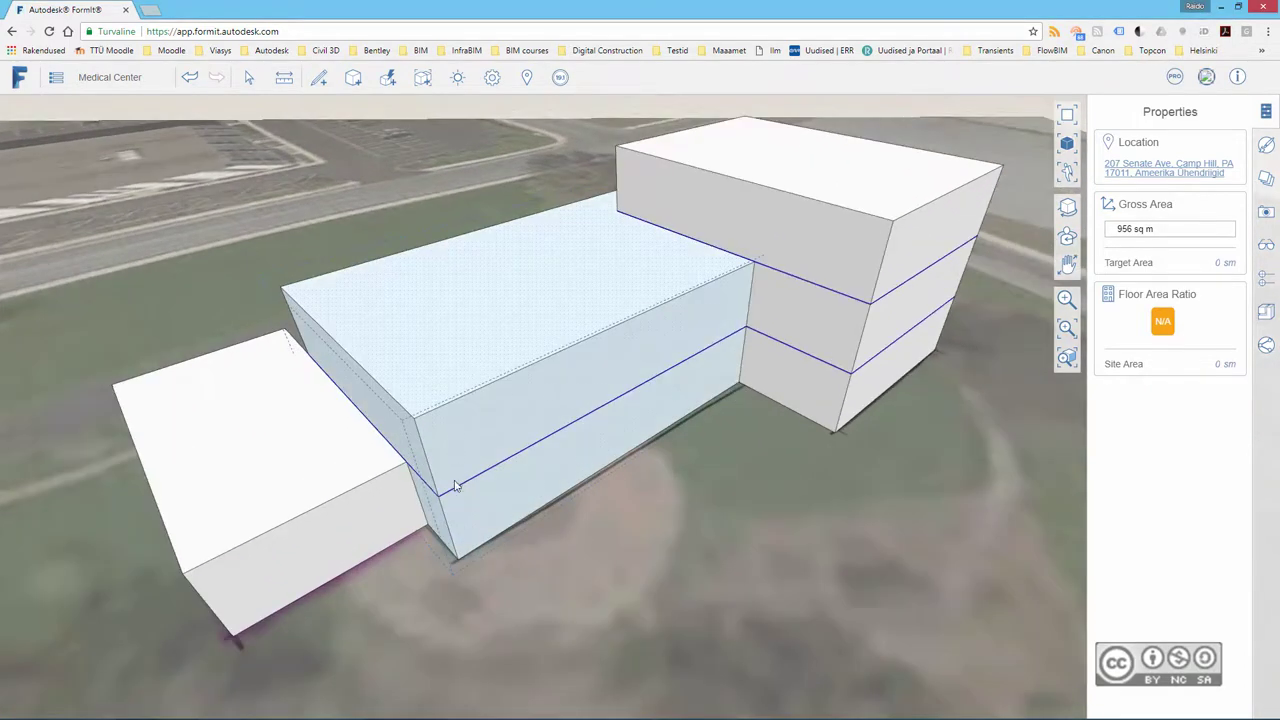
pyautogui.scroll(2, 455, 485)
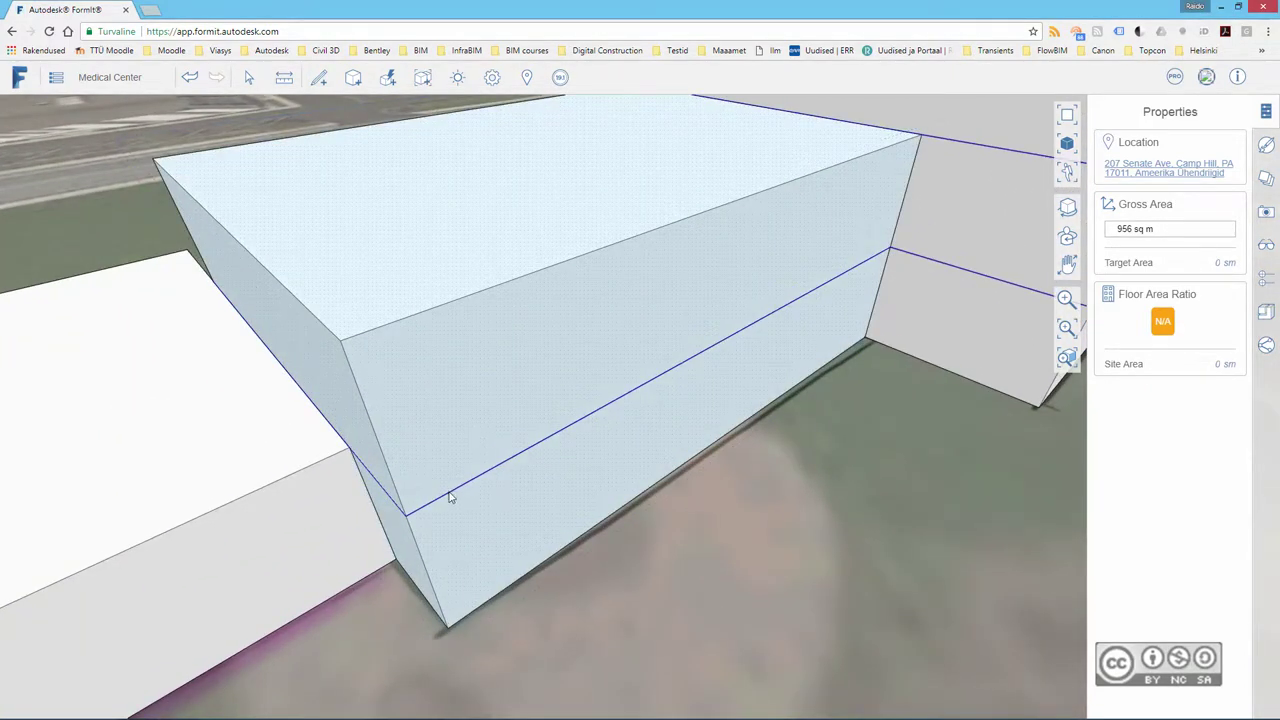
pyautogui.scroll(1, 620, 413)
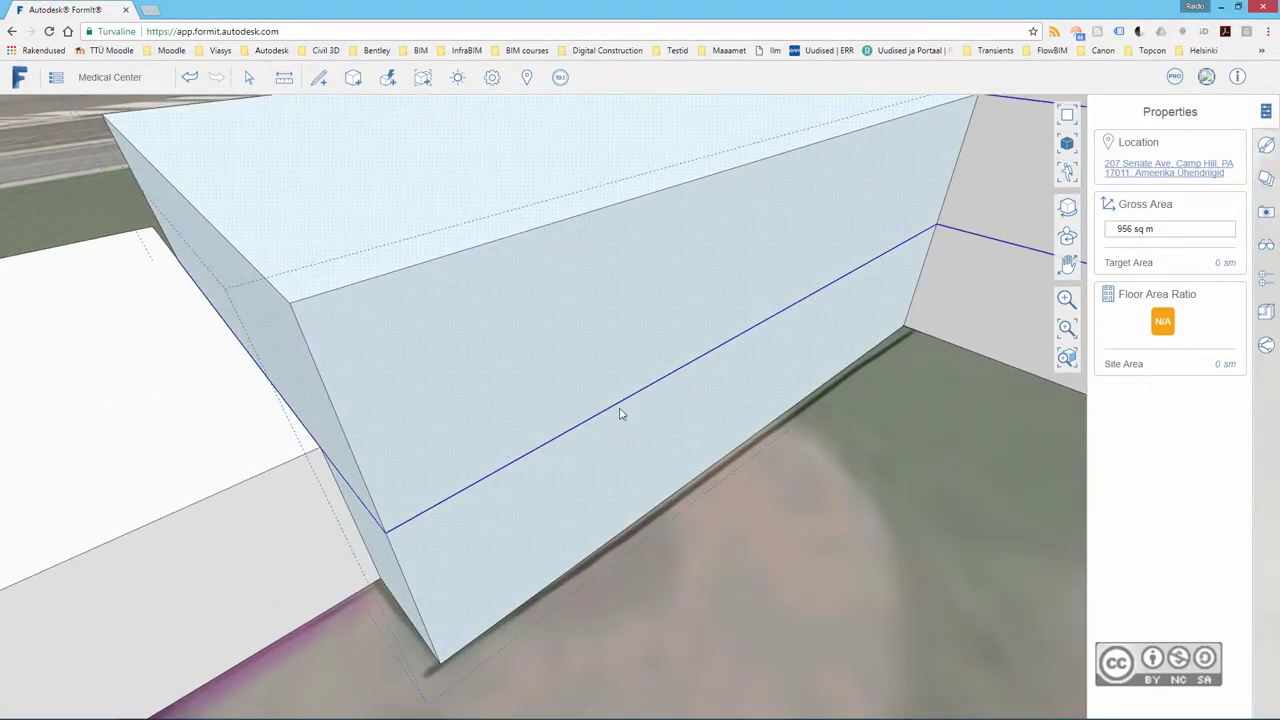
pyautogui.scroll(2, 526, 411)
pyautogui.scroll(1, 457, 429)
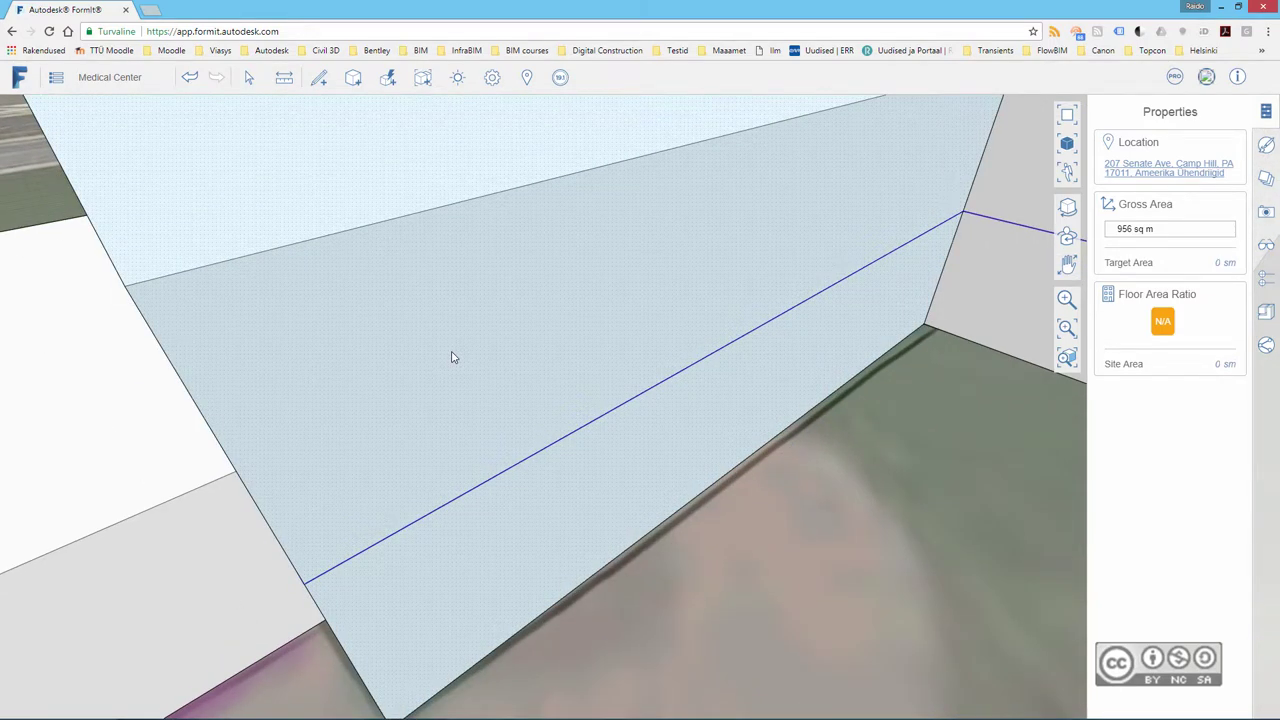
pyautogui.click(320, 80)
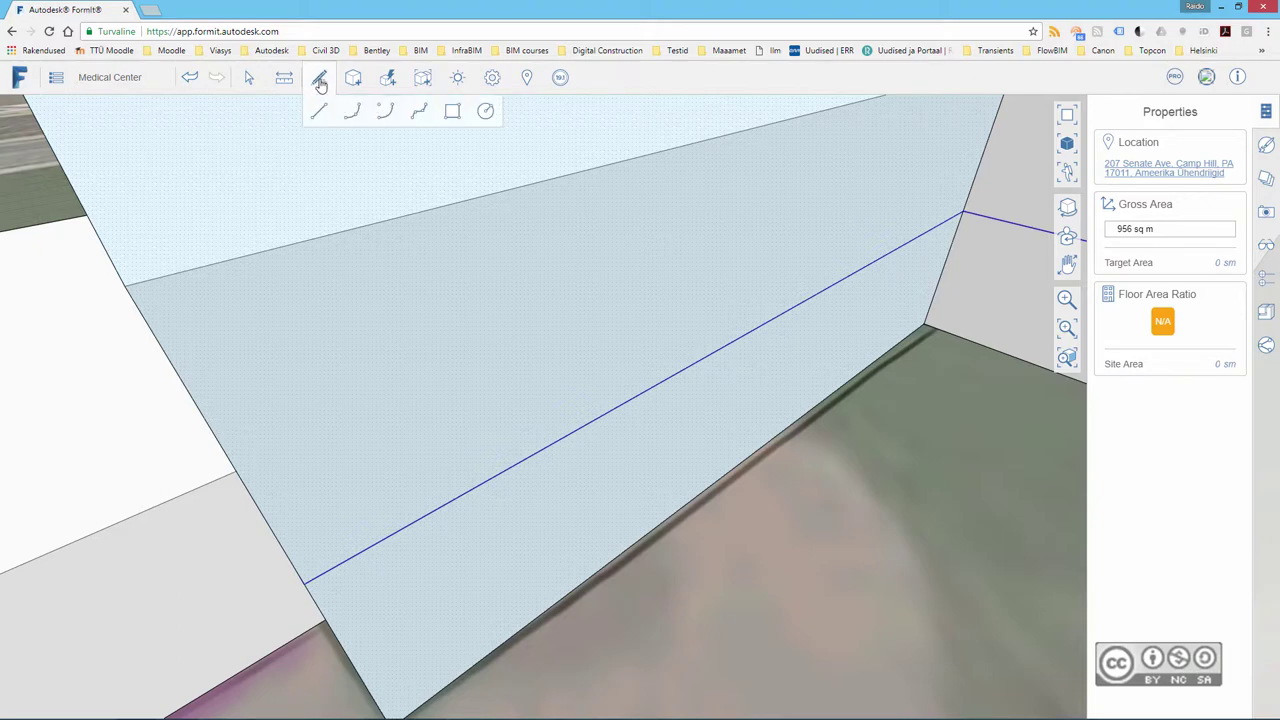
pyautogui.click(452, 114)
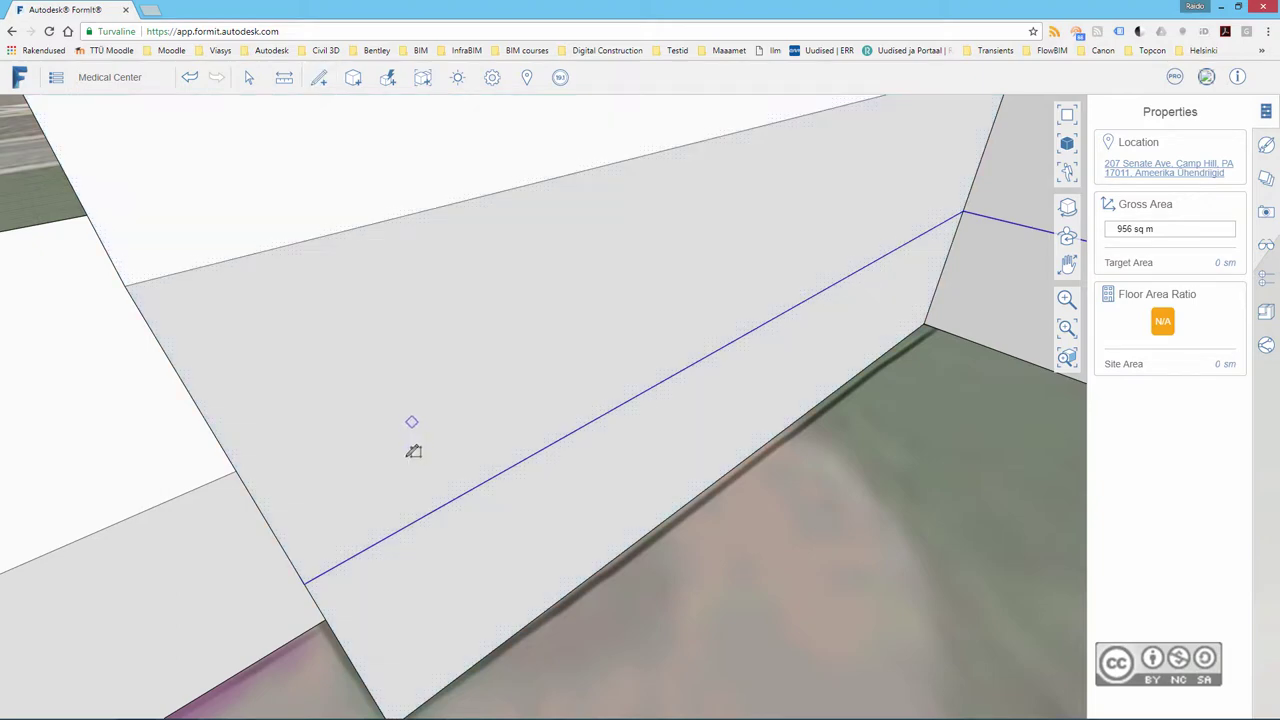
pyautogui.click(408, 524)
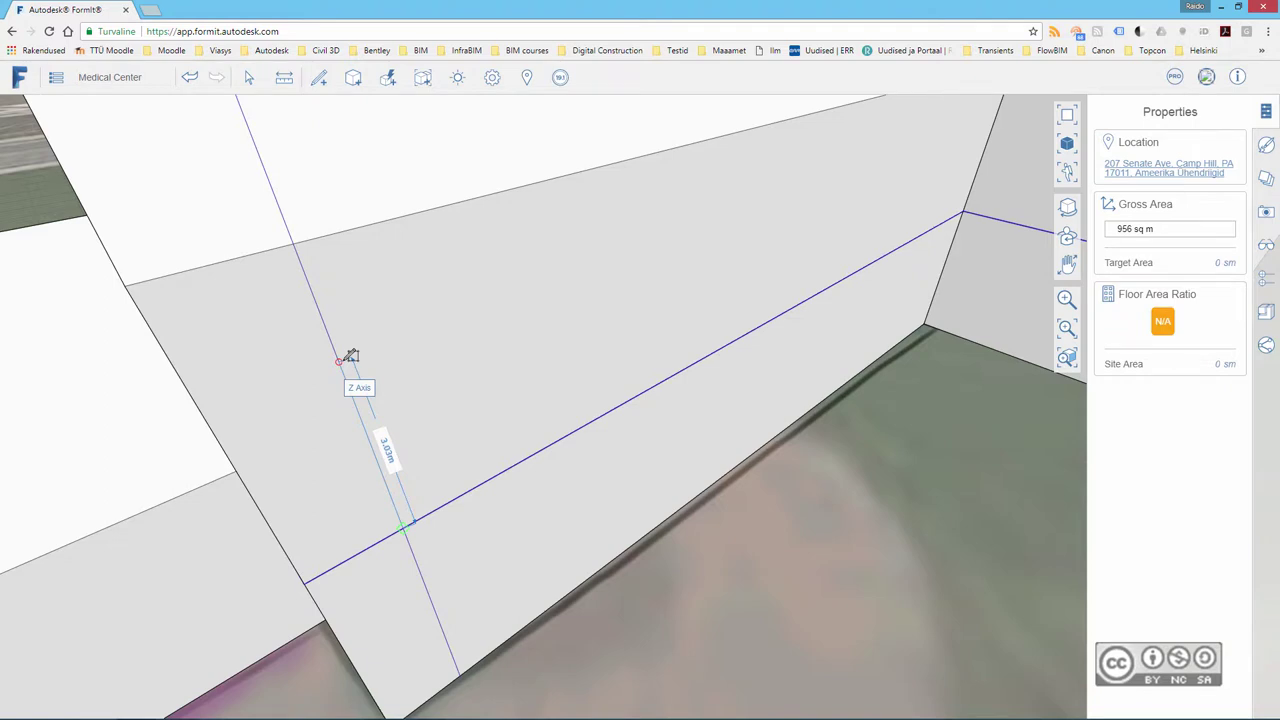
pyautogui.press('Tab')
pyautogui.write('1.8')
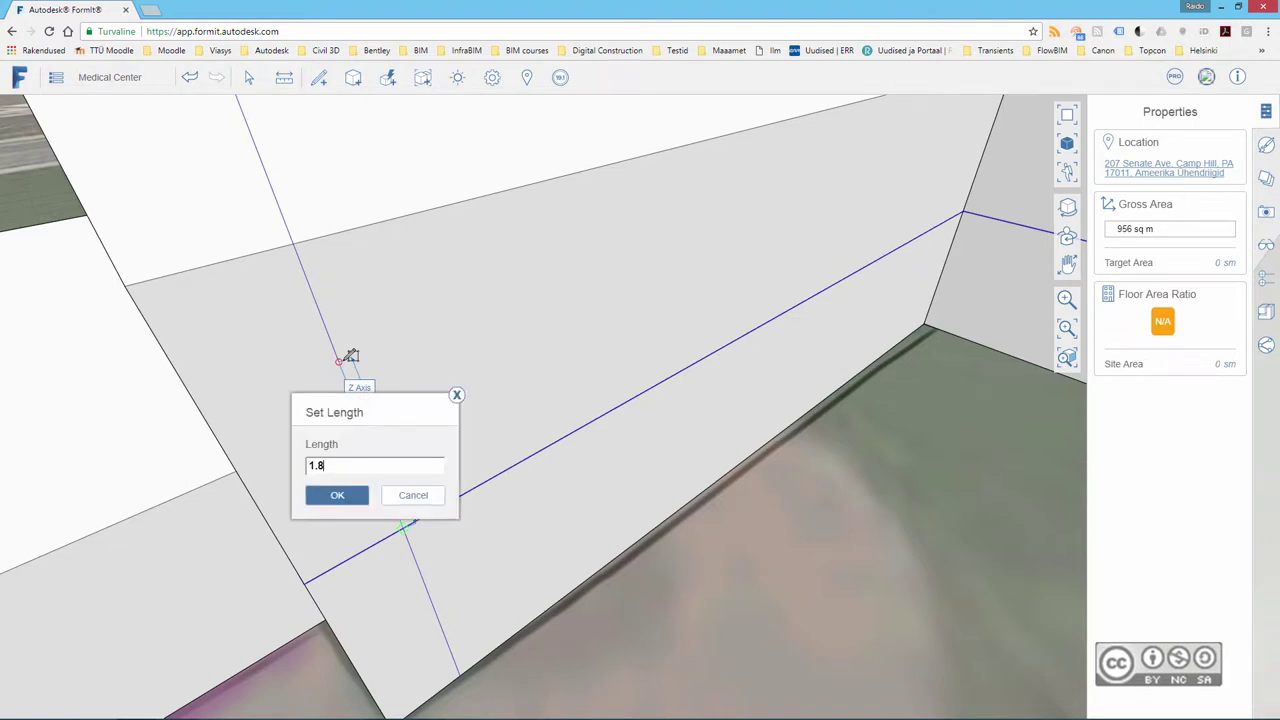
pyautogui.press('Return')
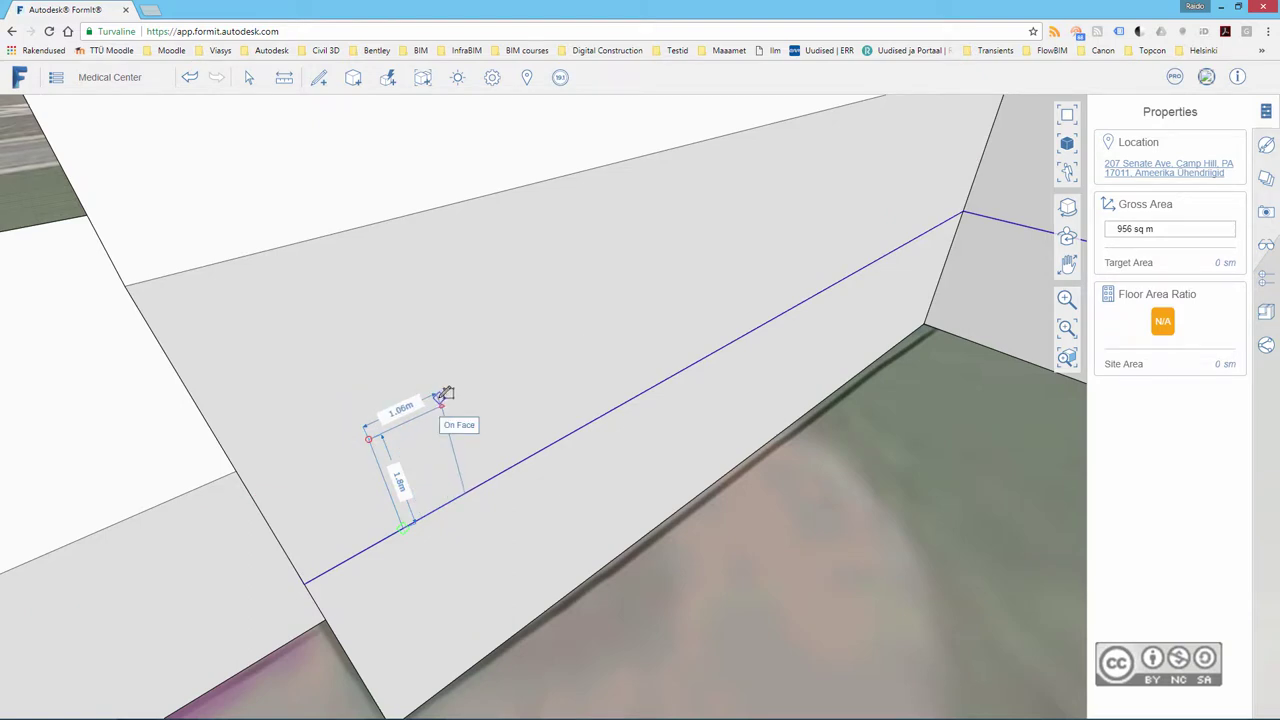
pyautogui.write('1.2')
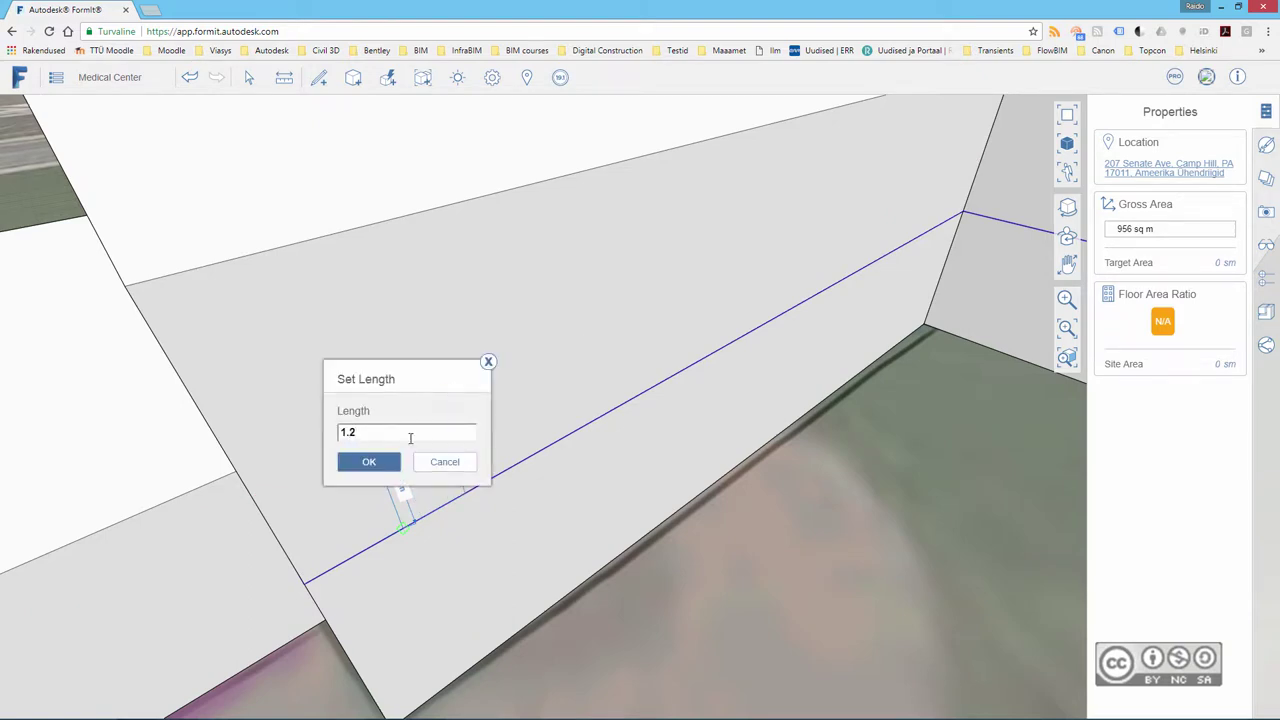
pyautogui.click(369, 462)
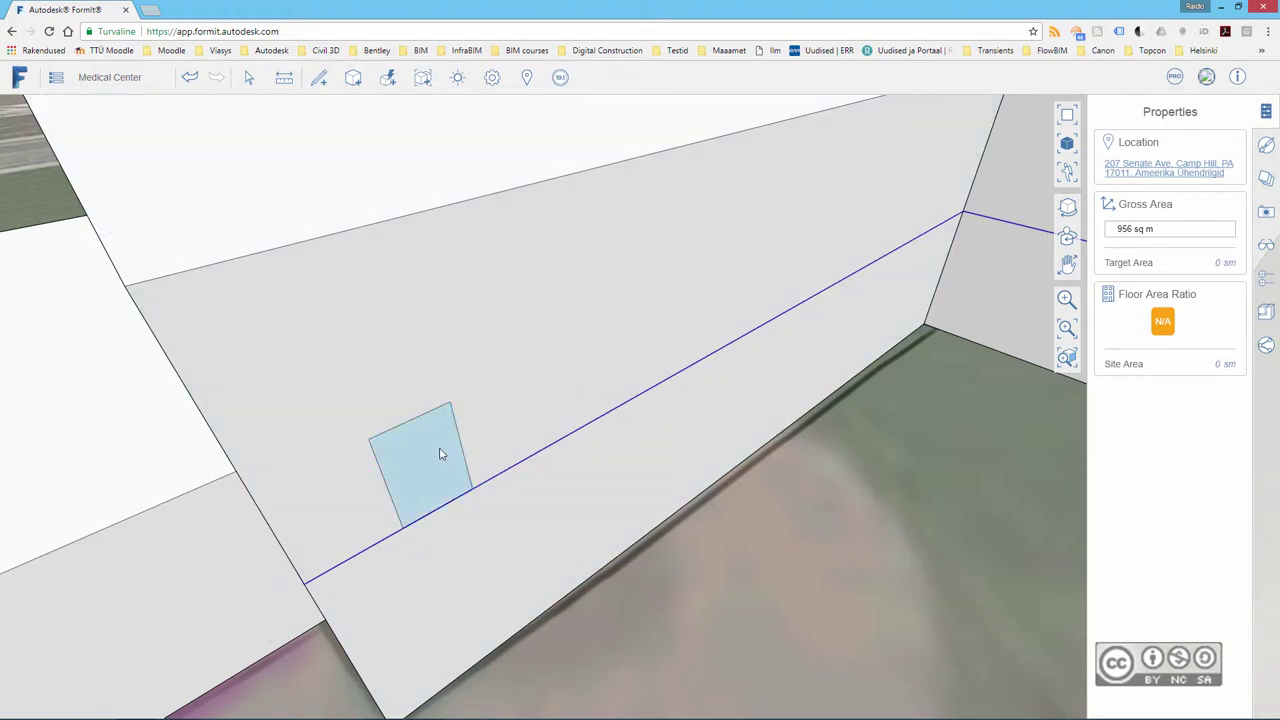
# - Pull the wall rectangle out into a 0.3 m deep box
pyautogui.click(437, 455)
pyautogui.moveTo(543, 423); pyautogui.dragTo(578, 377, button='middle')
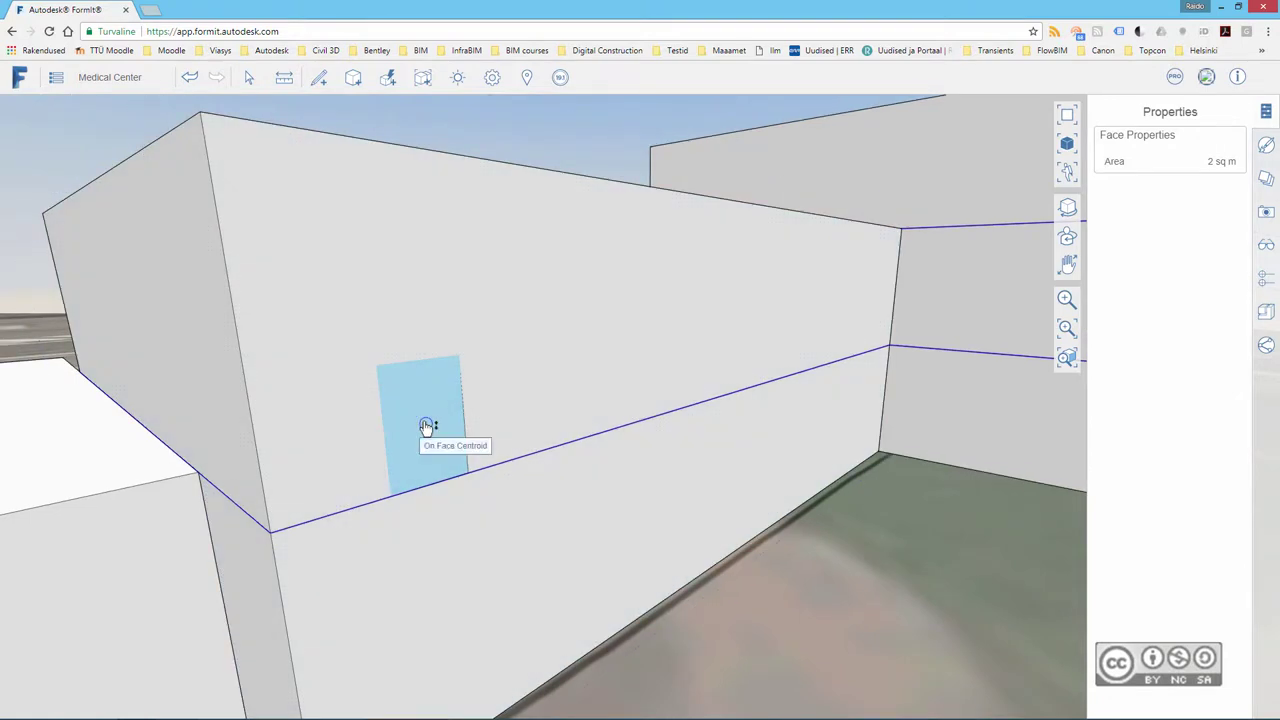
pyautogui.moveTo(437, 433); pyautogui.dragTo(453, 420)
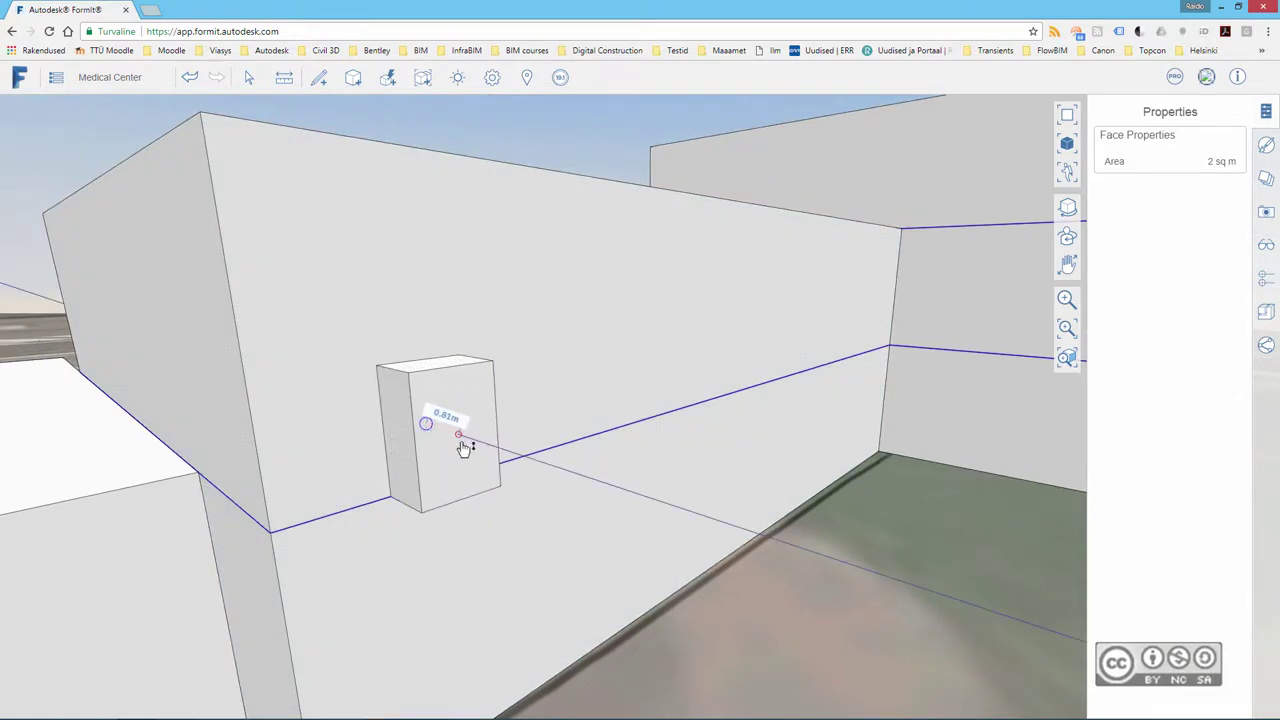
pyautogui.click(452, 421)
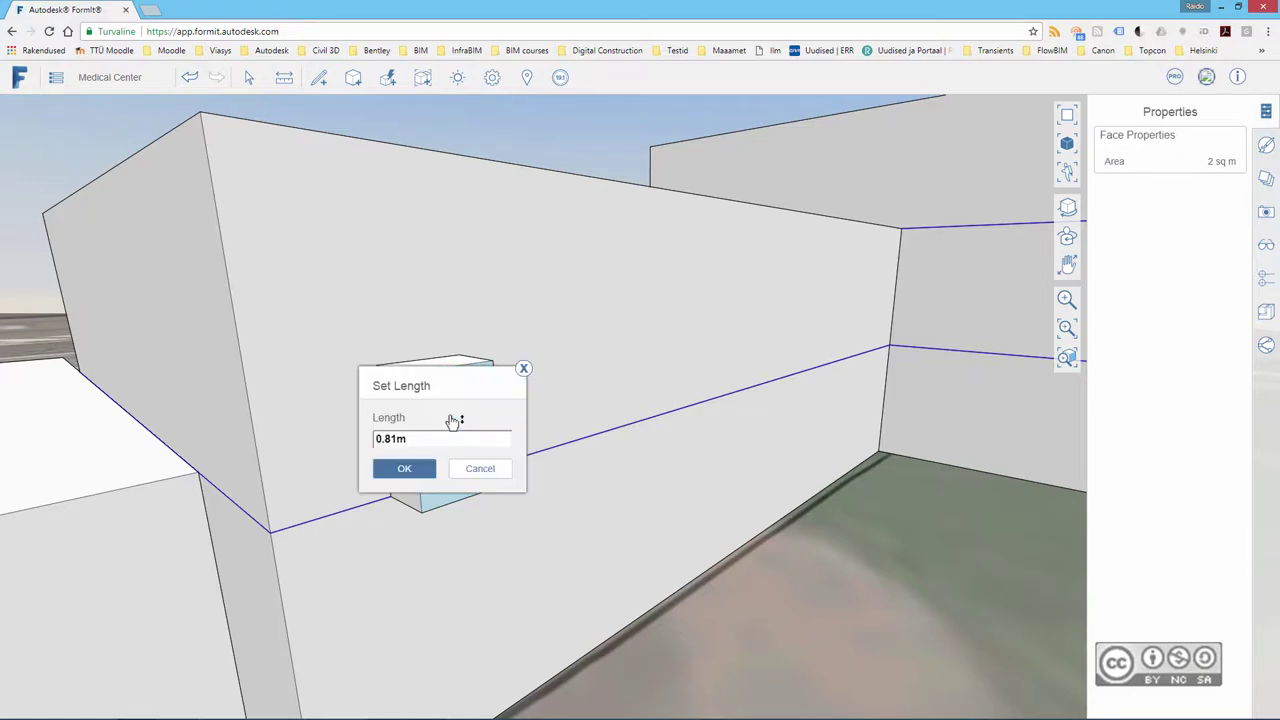
pyautogui.write('0.3')
pyautogui.click(410, 470)
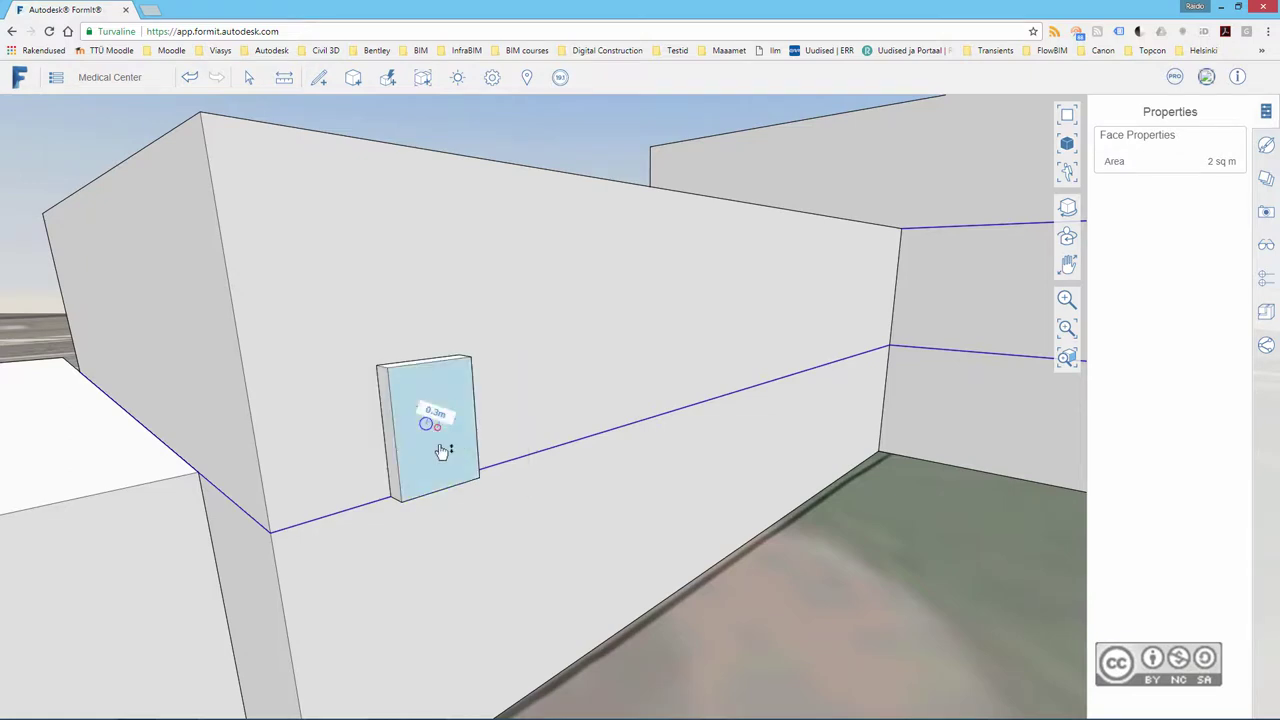
# - Offset the box's front face inward by 0.1 m to form the frame sides
pyautogui.click(443, 441)
pyautogui.rightClick(427, 399)
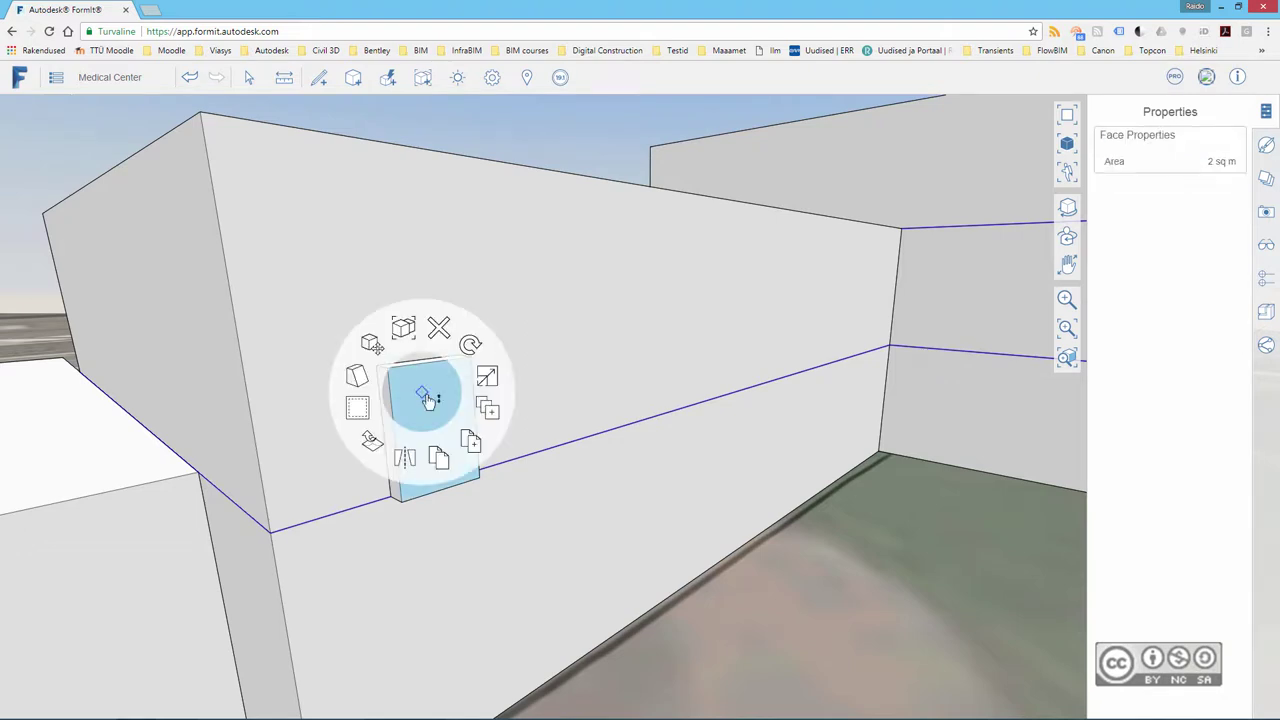
pyautogui.click(362, 413)
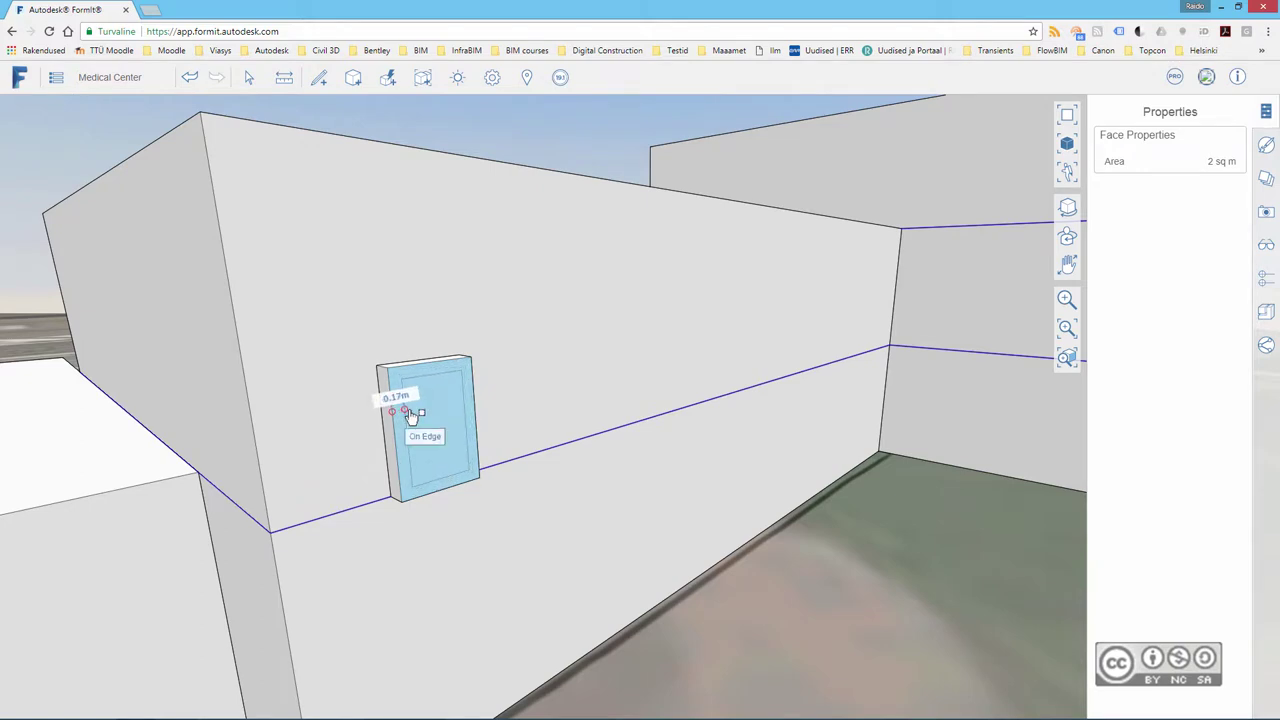
pyautogui.press('Tab')
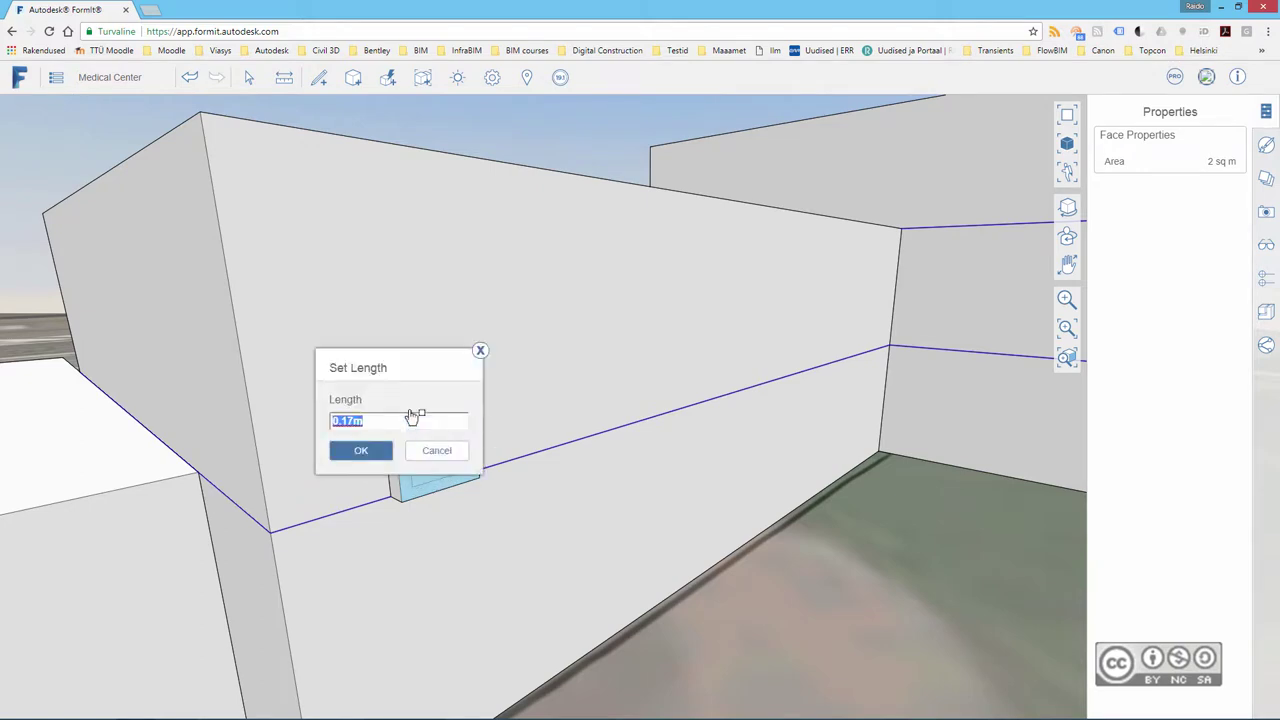
pyautogui.write('0.1')
pyautogui.click(358, 450)
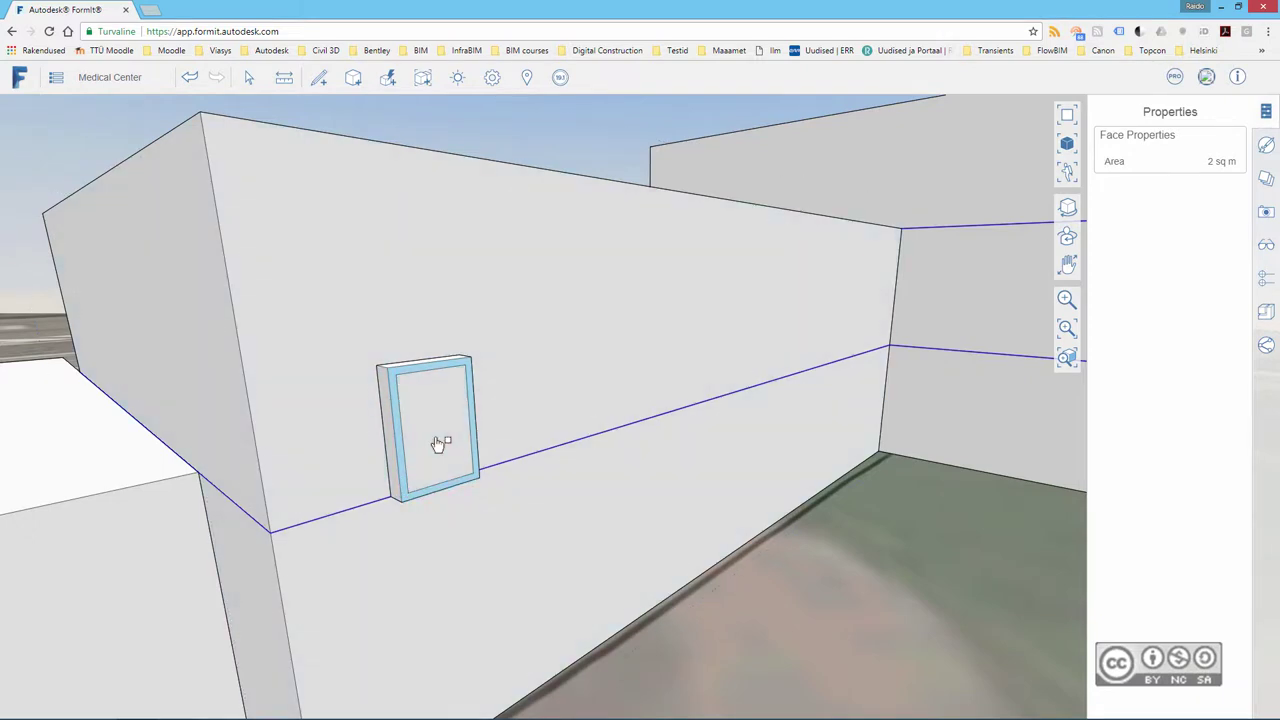
# - Push the inner face through to open the frame's centre, then select the whole frame
pyautogui.click(443, 444)
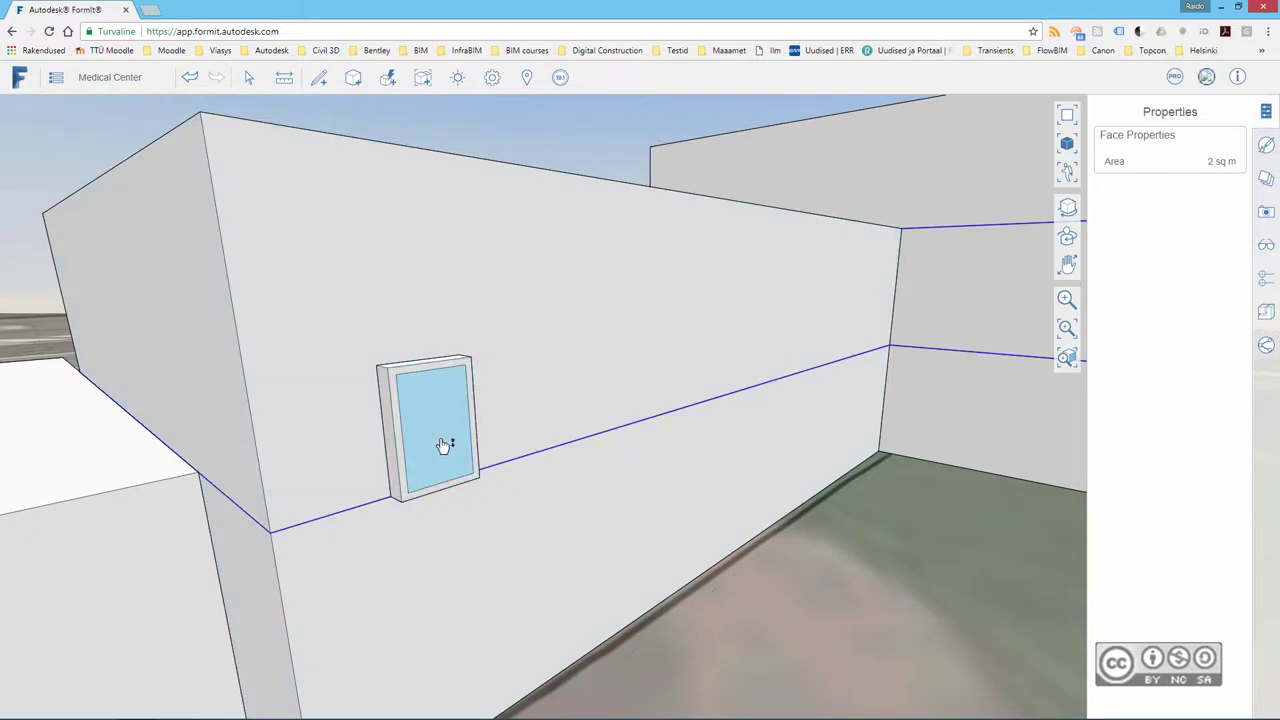
pyautogui.scroll(2, 440, 405)
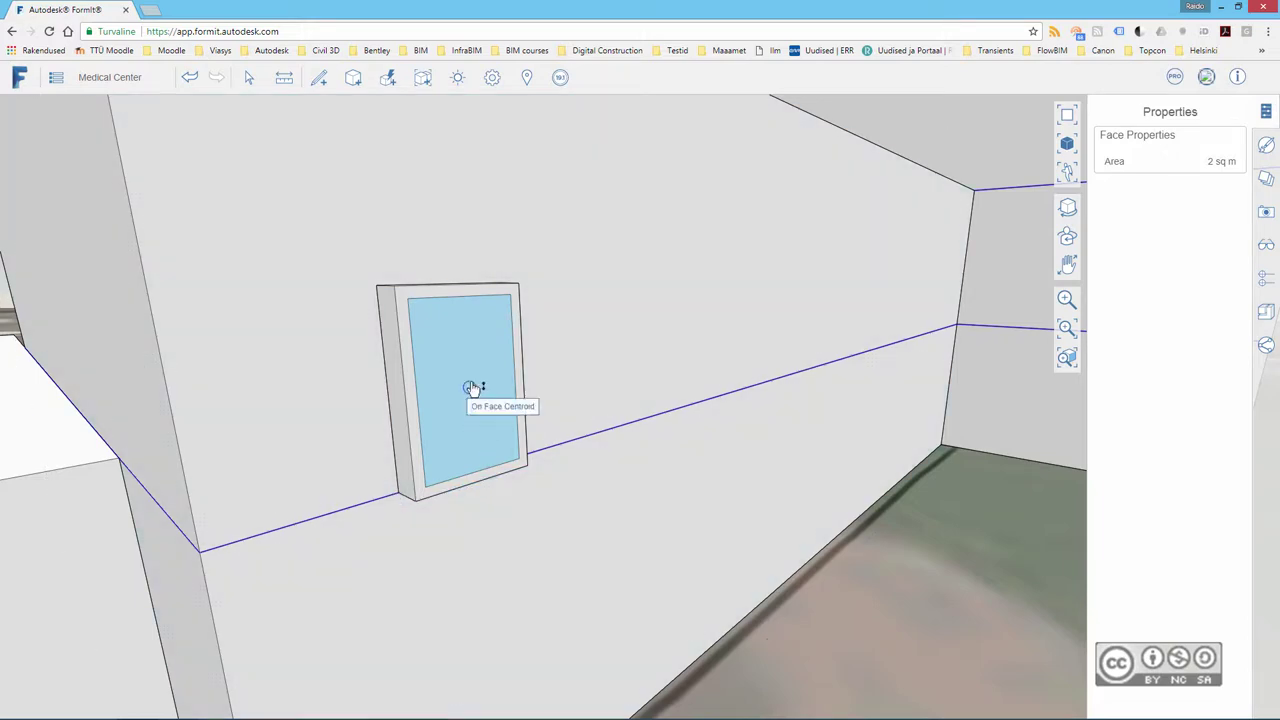
pyautogui.moveTo(443, 381); pyautogui.dragTo(371, 355)
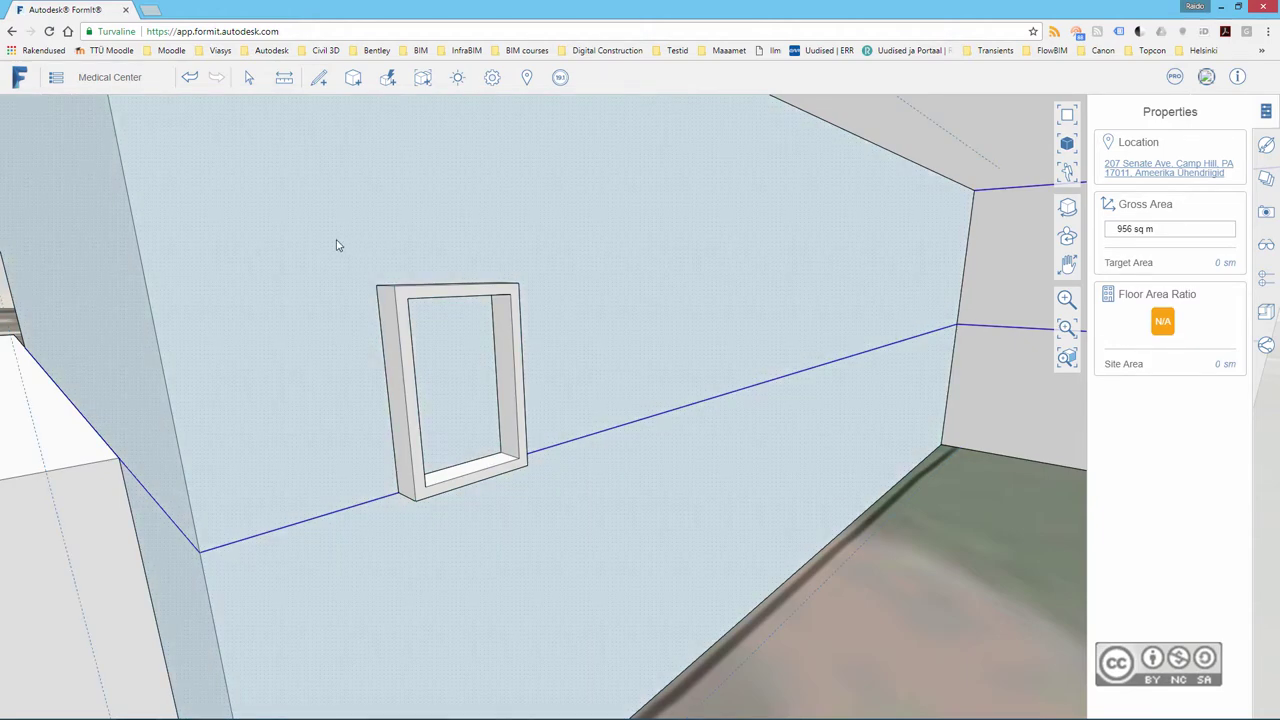
pyautogui.moveTo(327, 236); pyautogui.dragTo(581, 581)
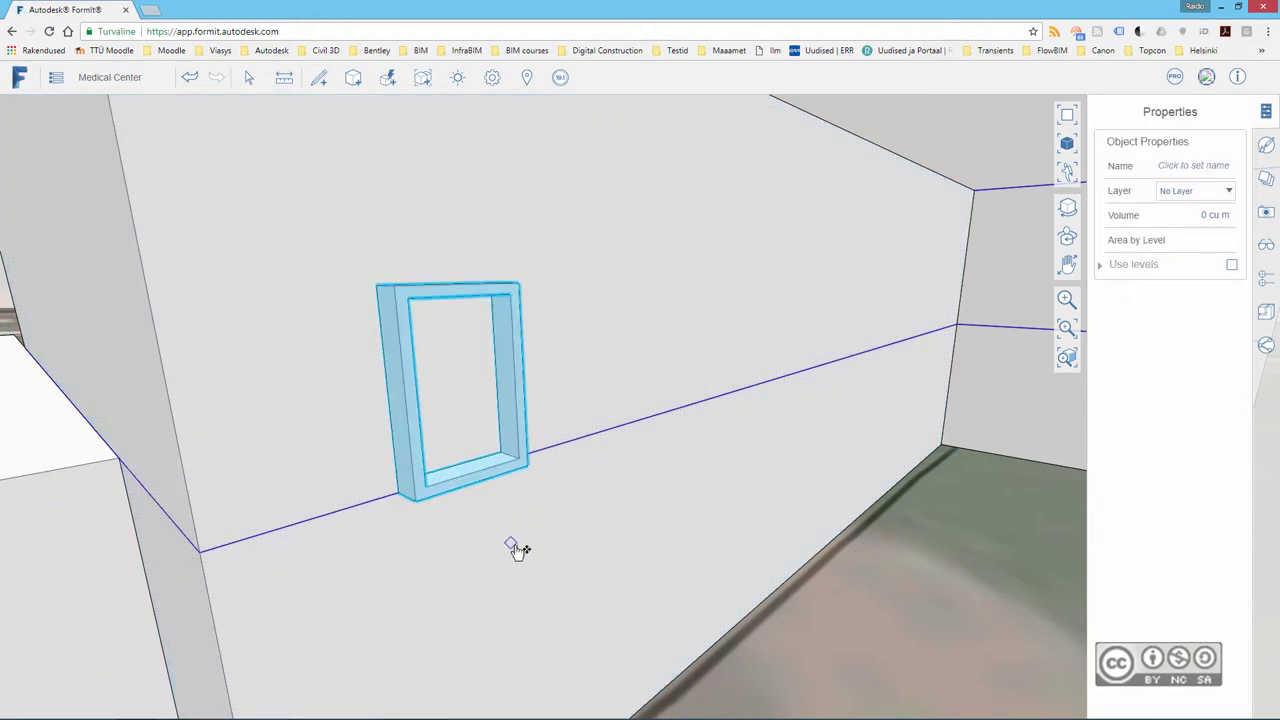
# - Array the frame linearly with 9 copies using length between two points, starting at its lower corner
pyautogui.rightClick(527, 412)
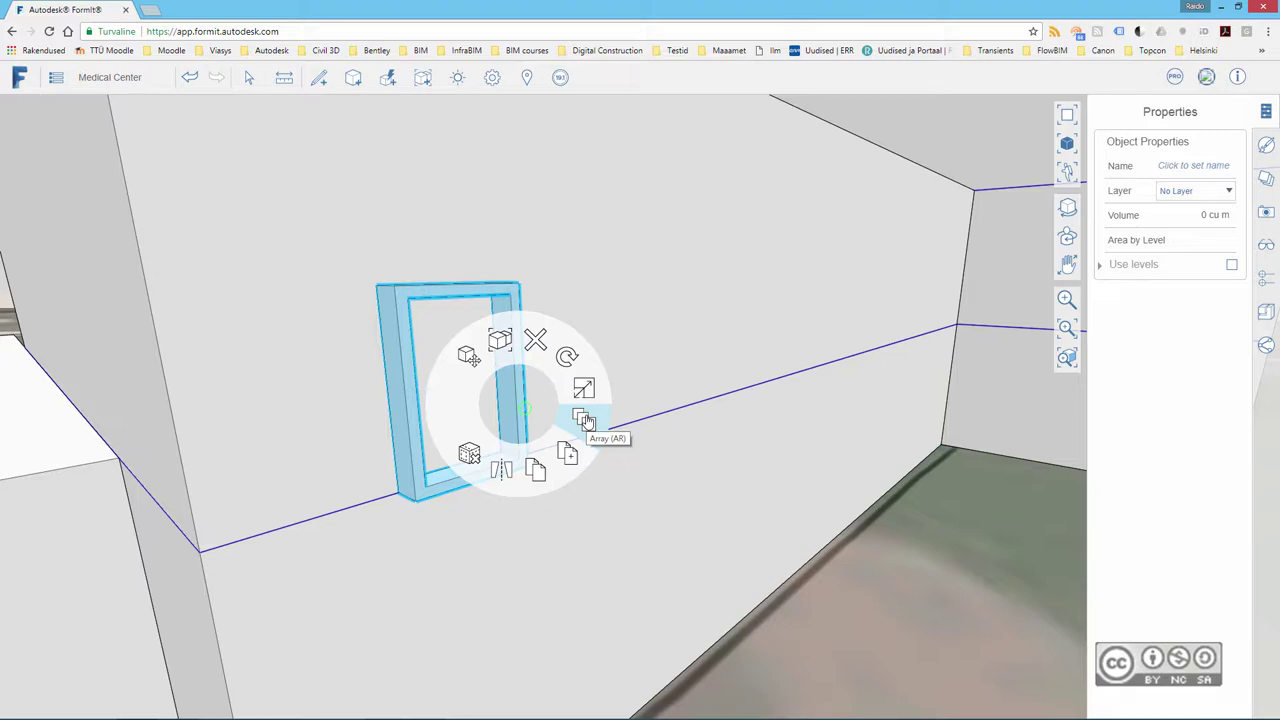
pyautogui.click(585, 420)
pyautogui.click(514, 365)
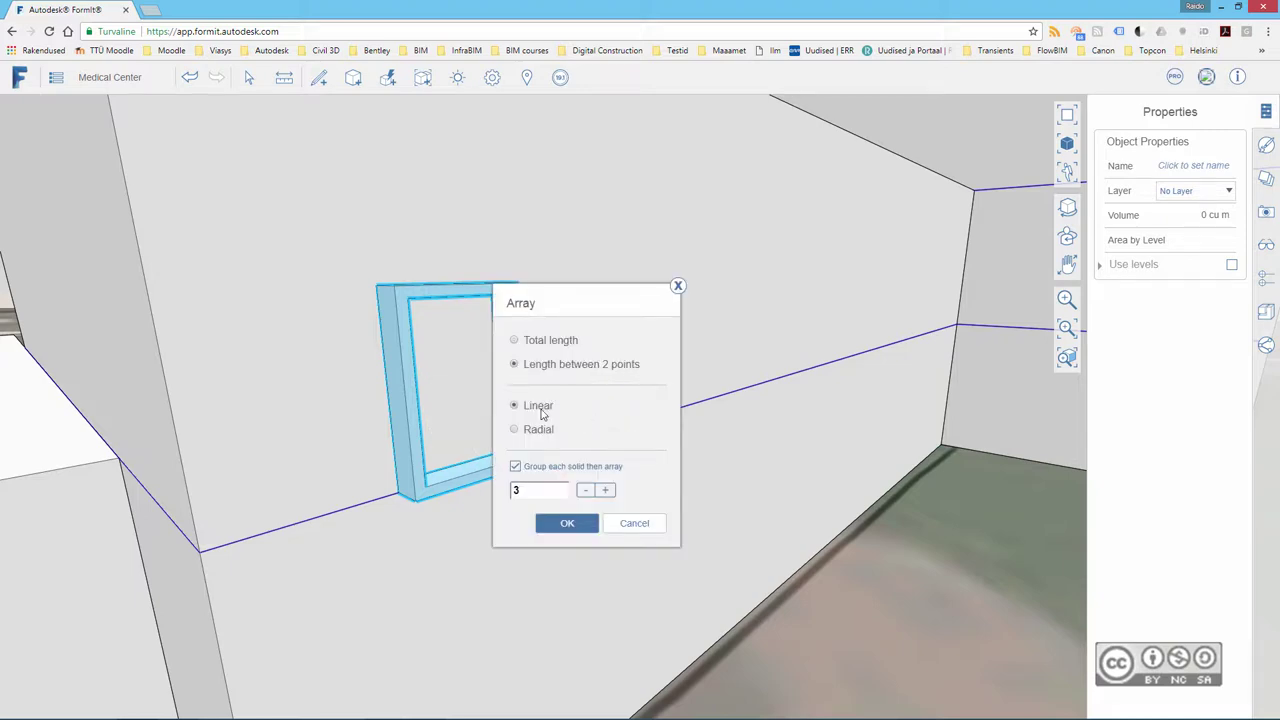
pyautogui.doubleClick(515, 490)
pyautogui.write('9')
pyautogui.click(560, 527)
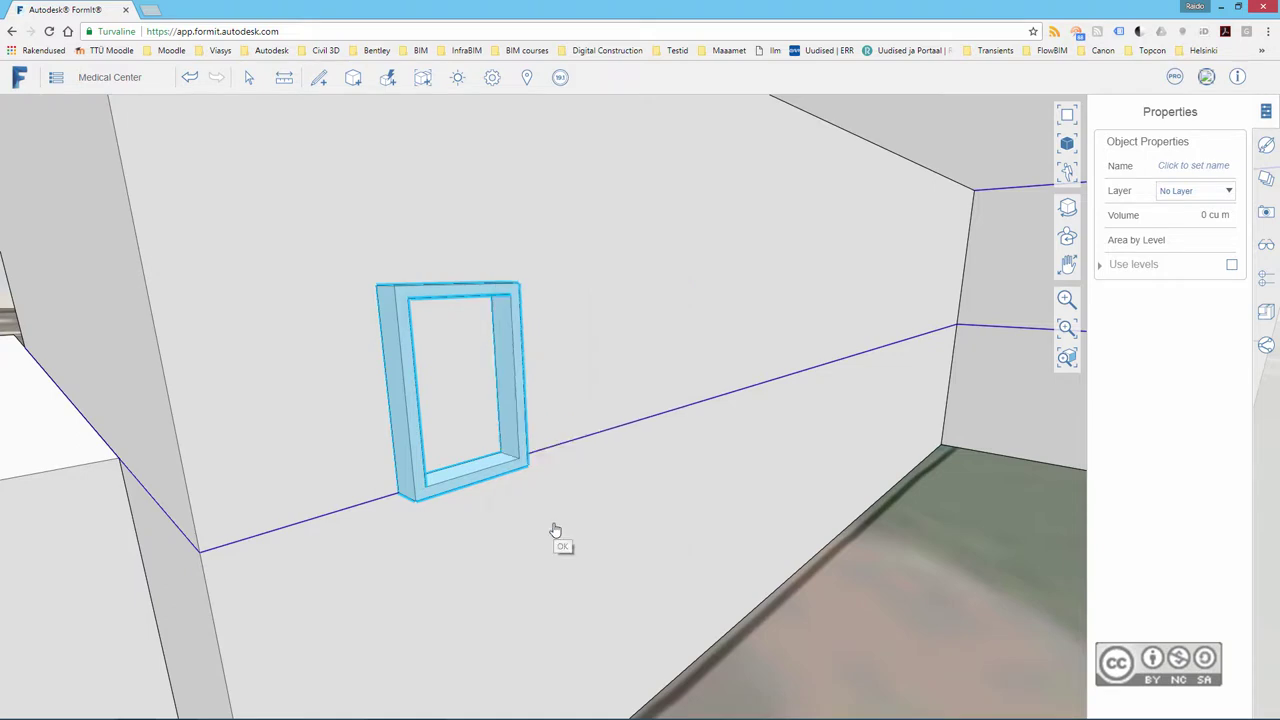
pyautogui.click(415, 500)
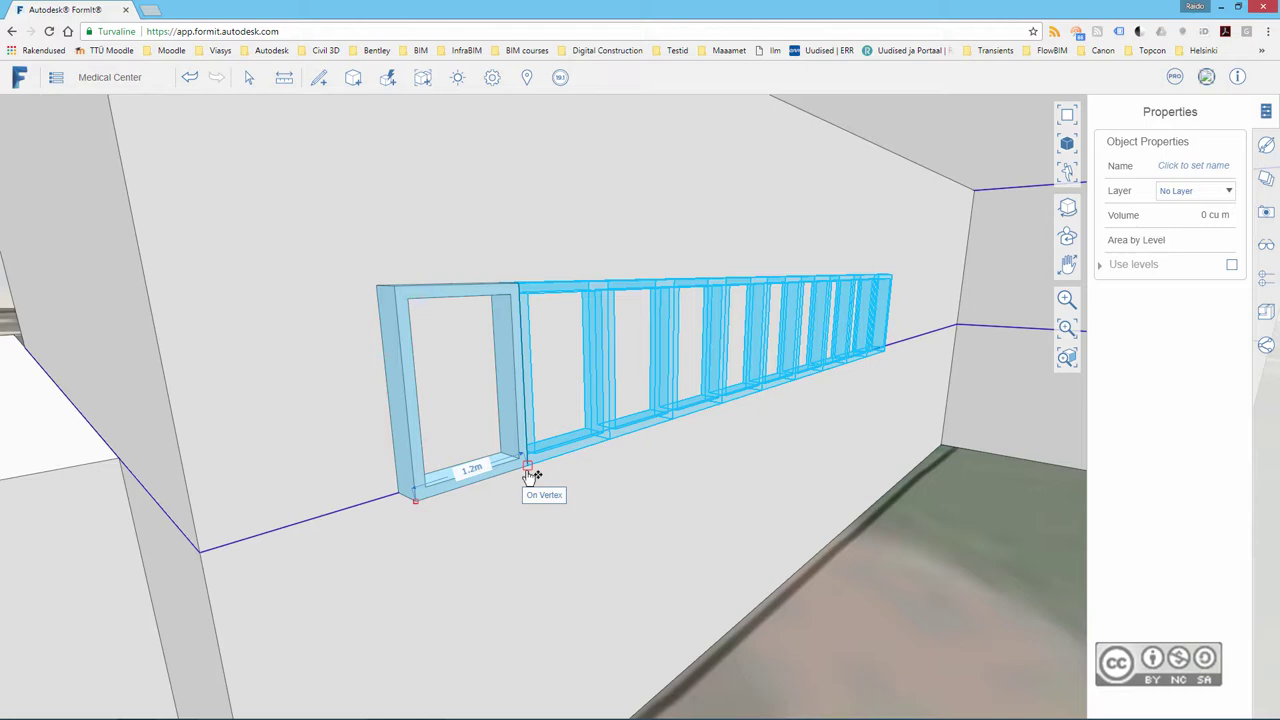
# - Set 1.2 m spacing to create the row of ten frames, then select the first frame
pyautogui.click(528, 474)
pyautogui.press('Escape')
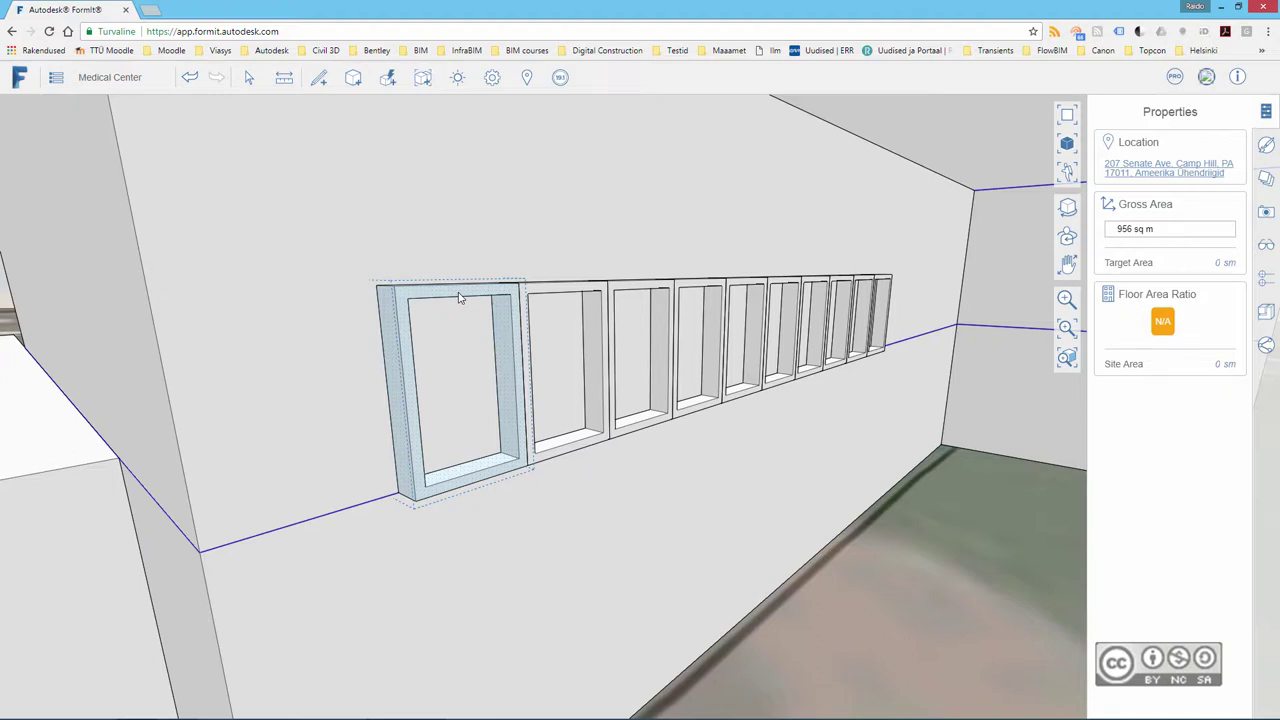
pyautogui.click(459, 297)
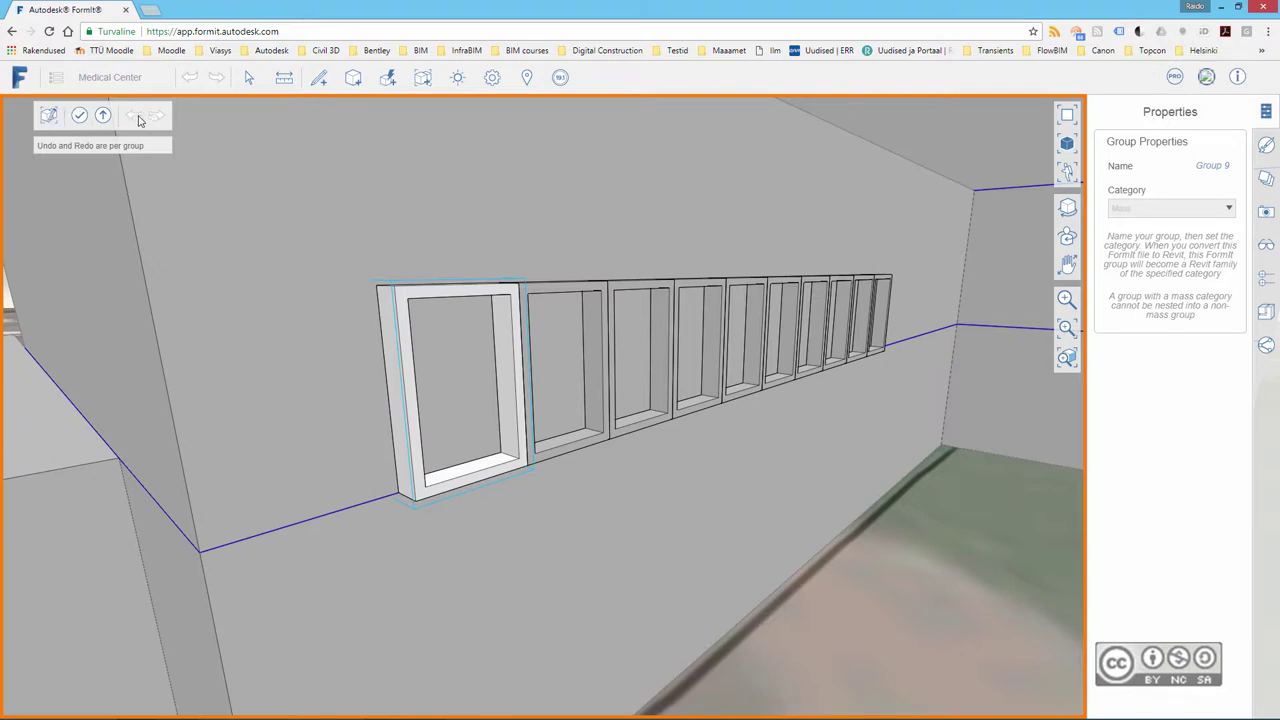
# - Tilt the first frame's front face by -15° so every frame in the row tapers
pyautogui.click(102, 117)
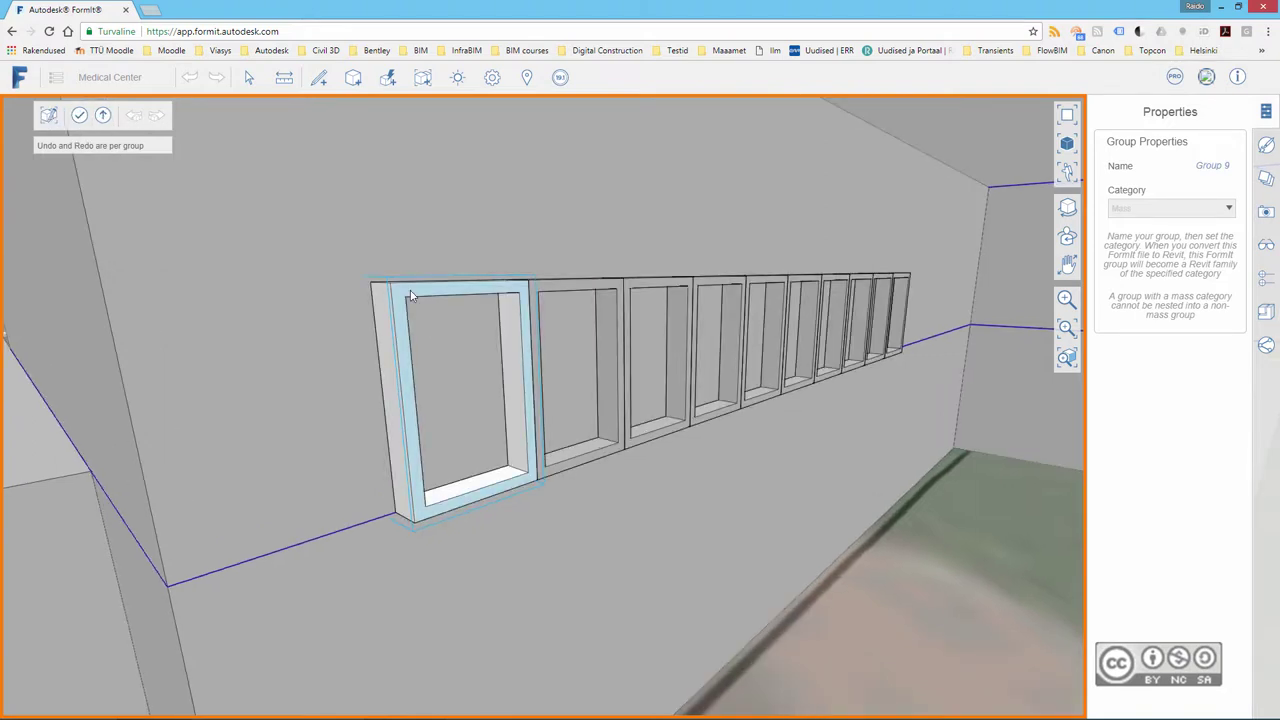
pyautogui.click(410, 295)
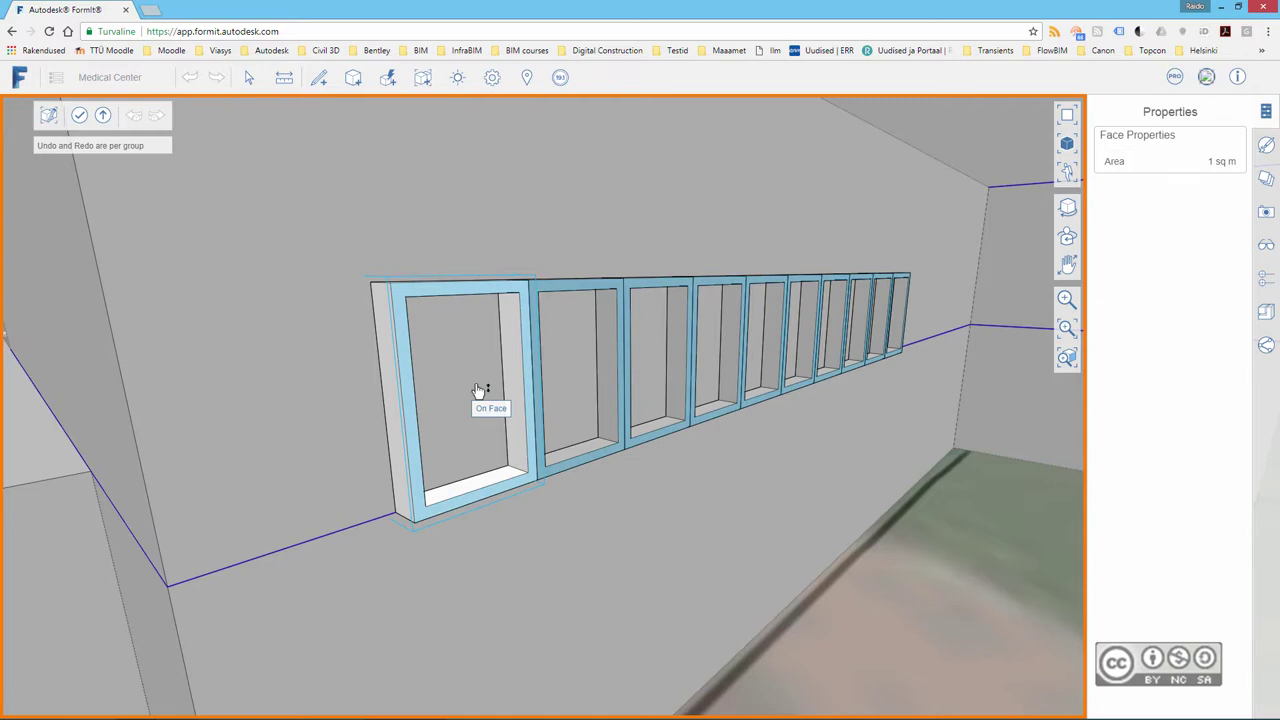
pyautogui.rightClick(418, 298)
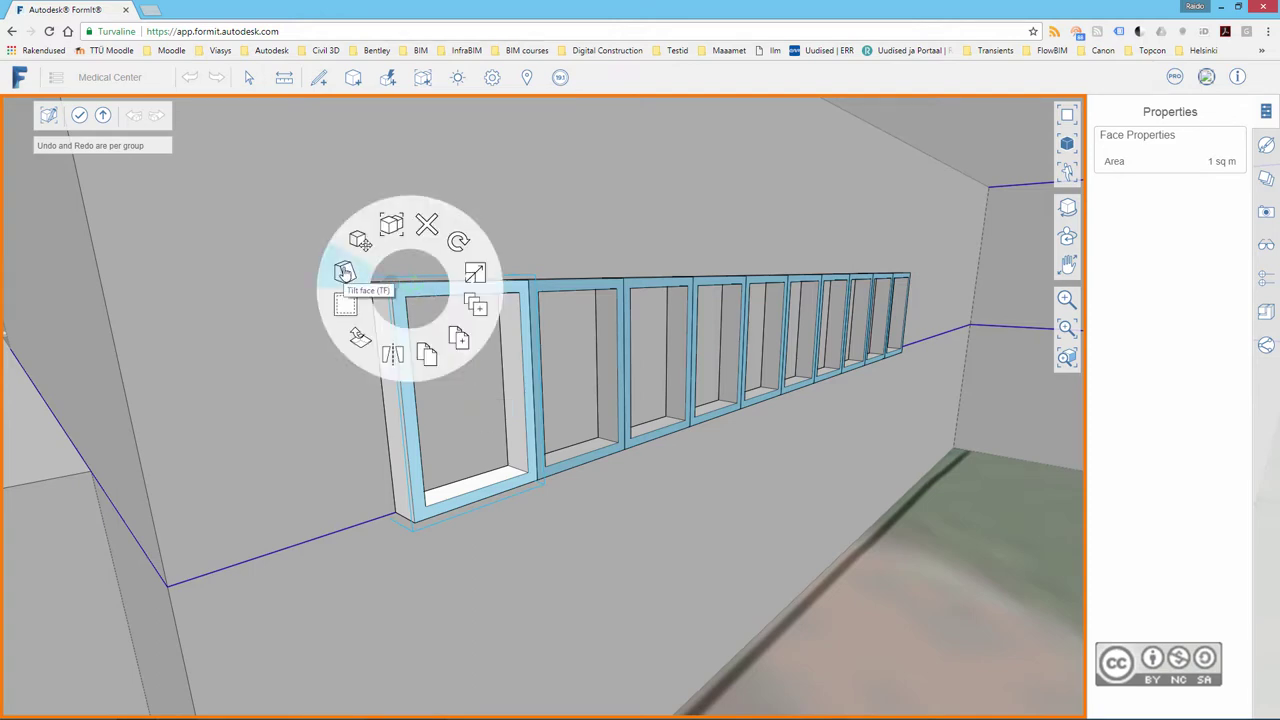
pyautogui.click(344, 272)
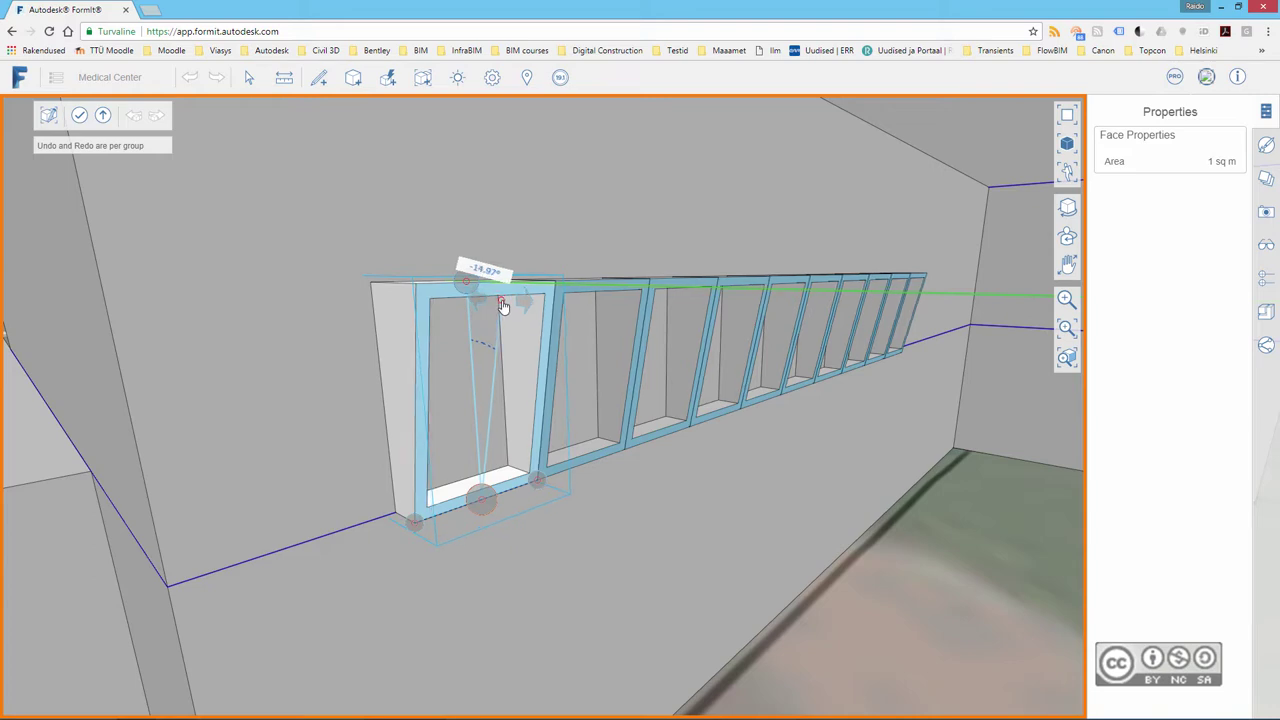
pyautogui.click(503, 305)
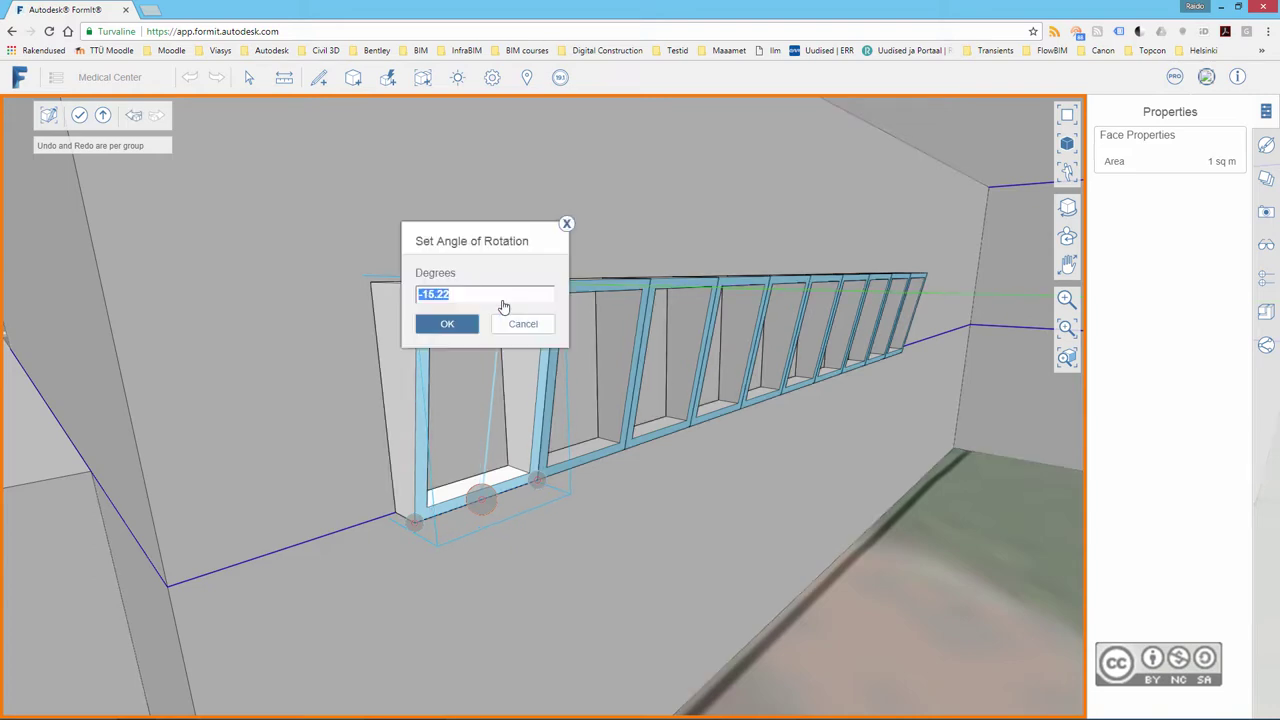
pyautogui.write('-15')
pyautogui.click(447, 324)
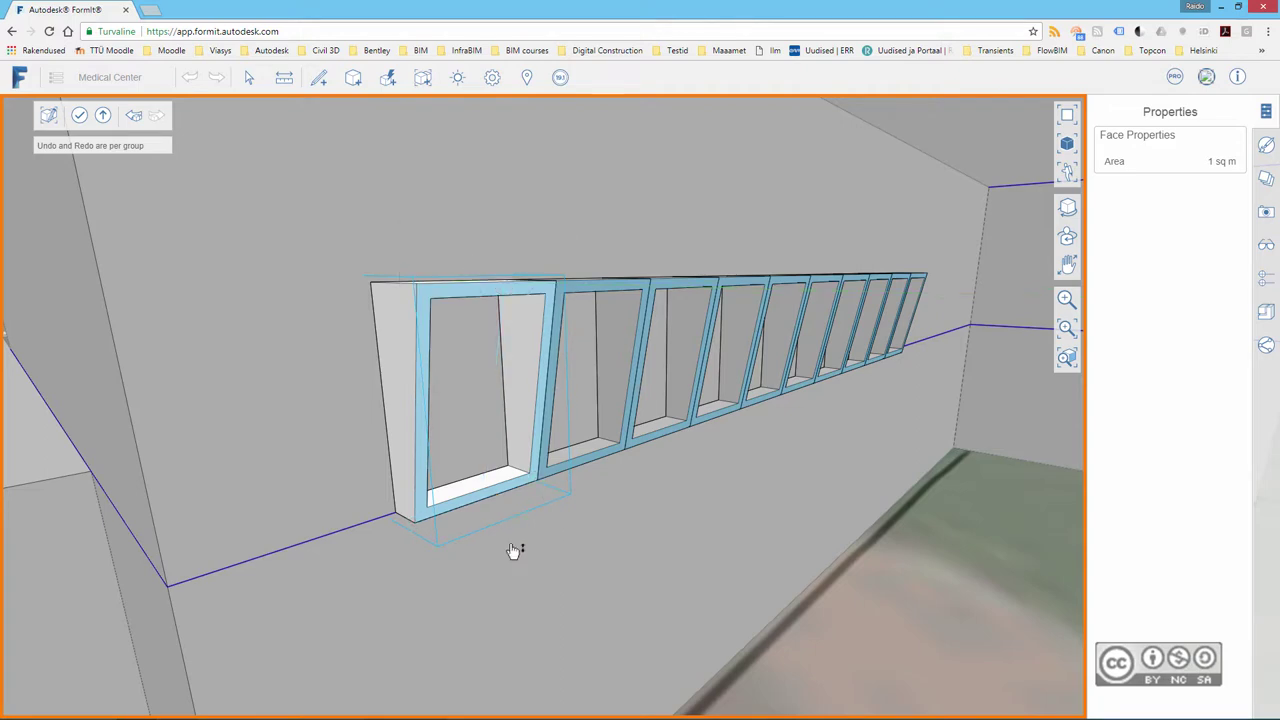
pyautogui.click(464, 412)
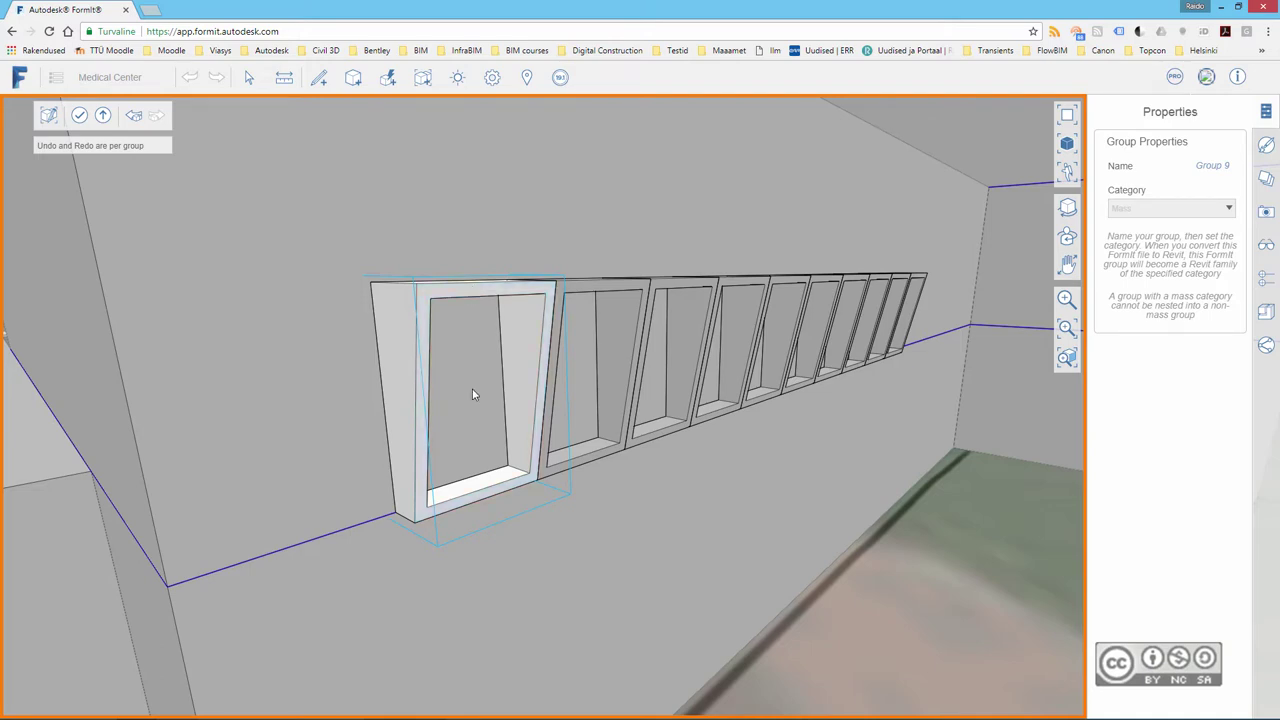
# - Apply Orange Paint to the inner side reveal of the first tapered window frame
pyautogui.click(528, 354)
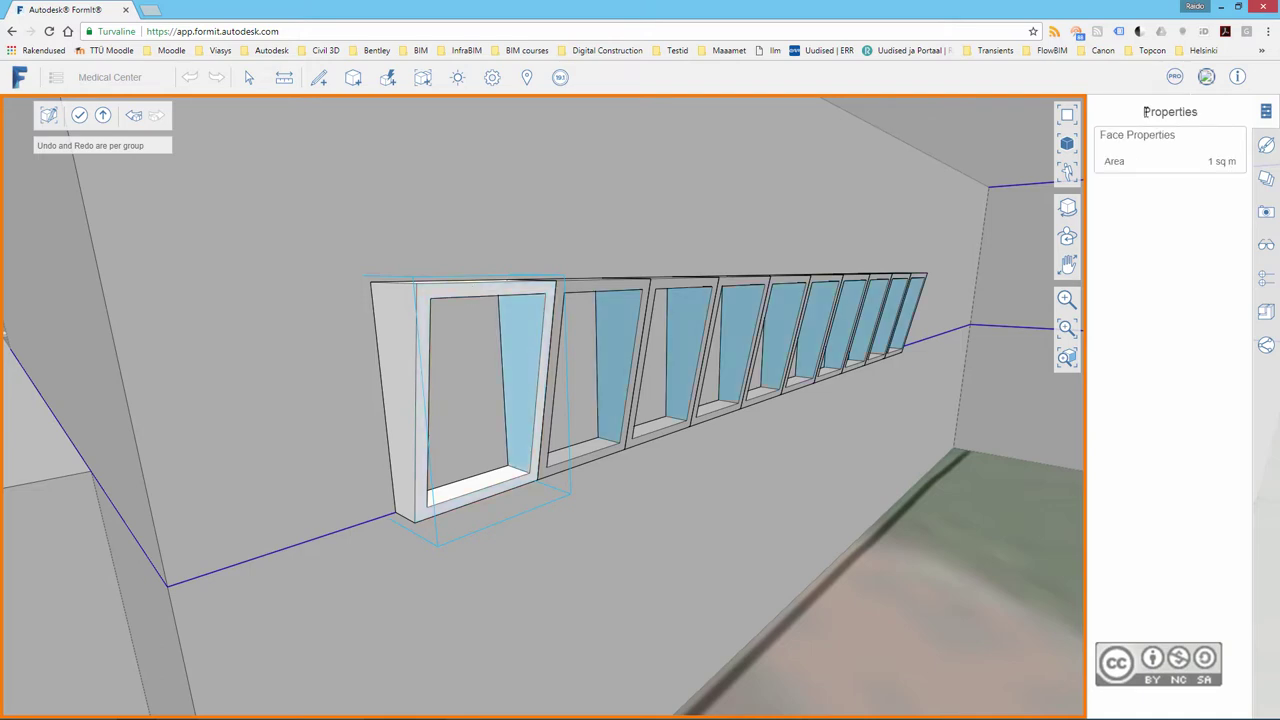
pyautogui.click(1268, 147)
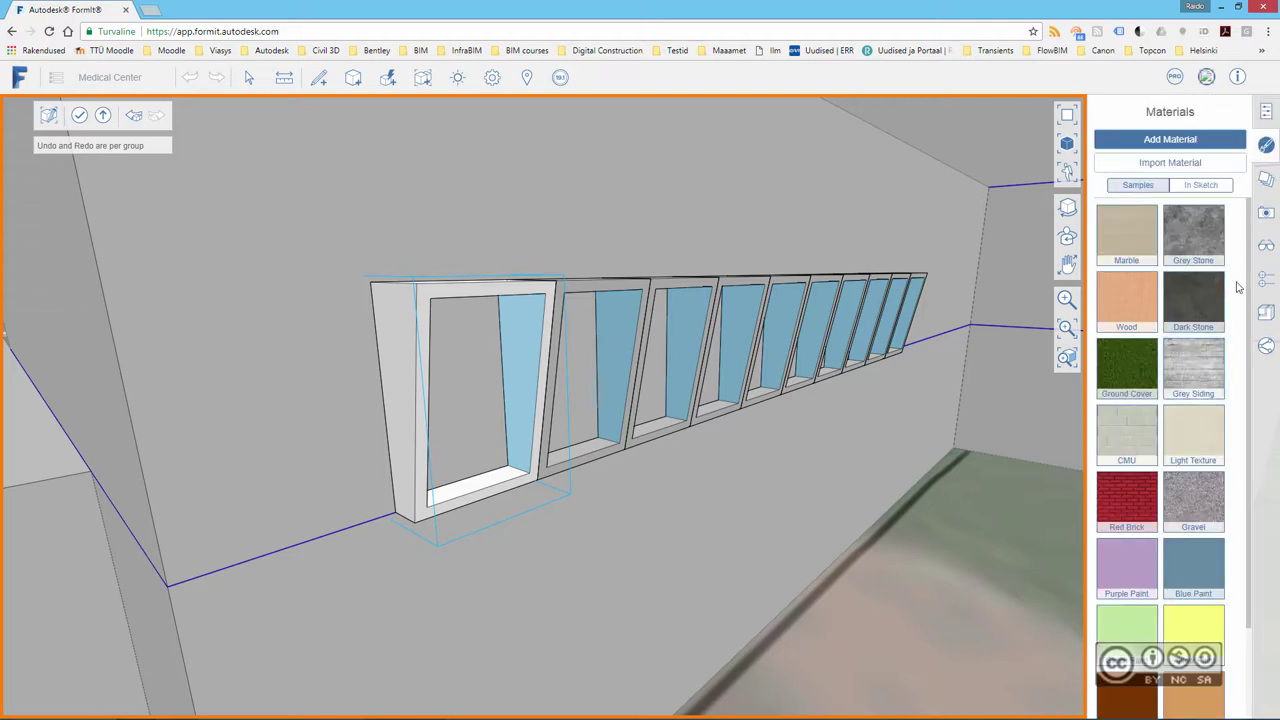
pyautogui.moveTo(1250, 287); pyautogui.dragTo(1242, 421)
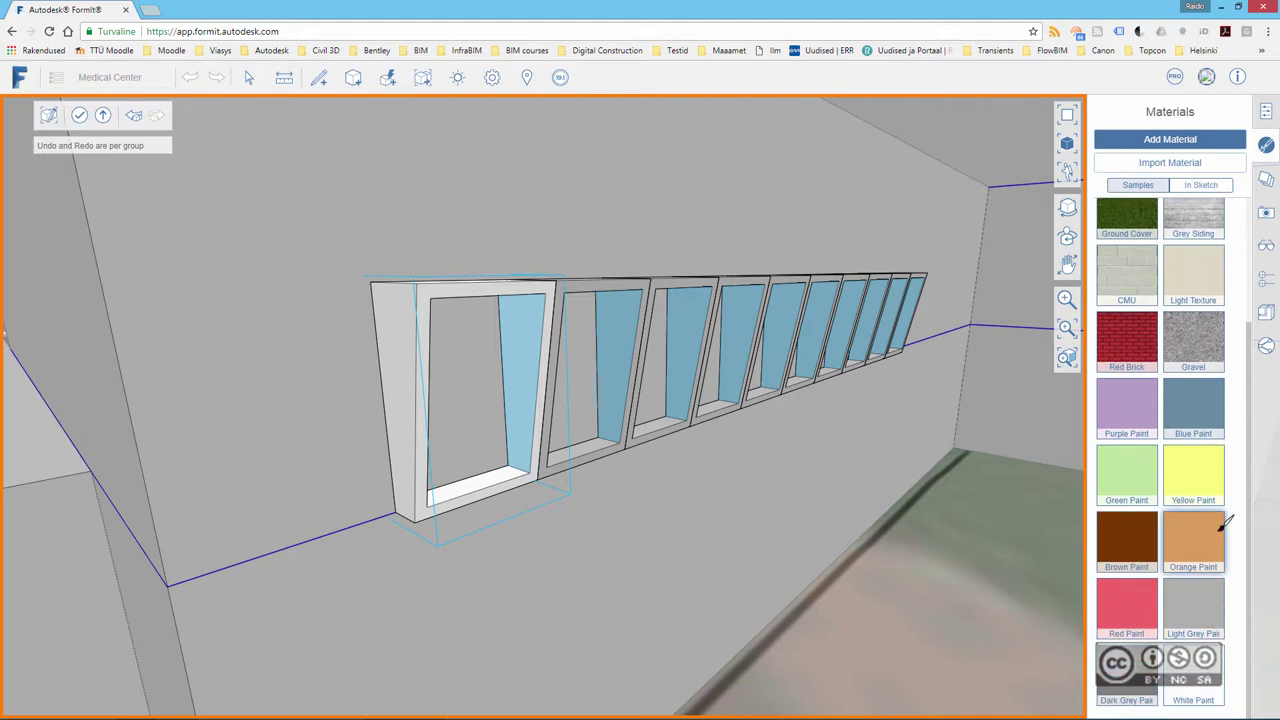
pyautogui.click(1192, 527)
pyautogui.click(1188, 537)
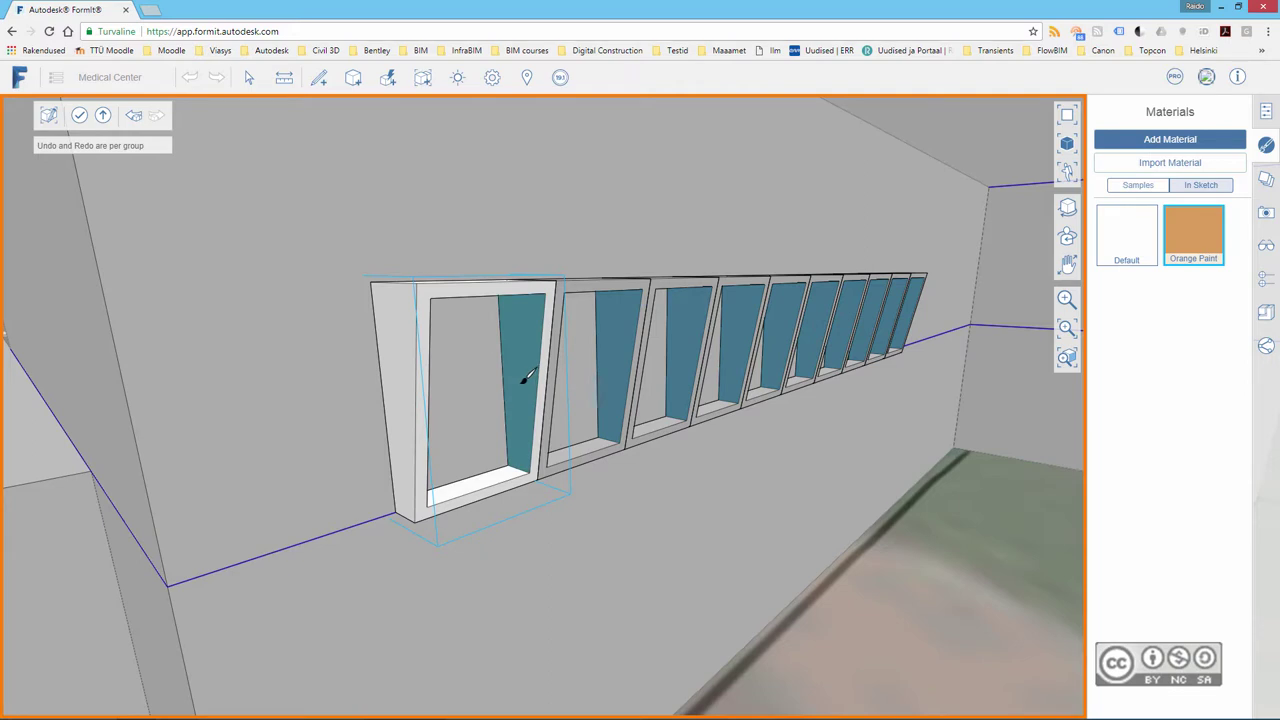
pyautogui.click(135, 121)
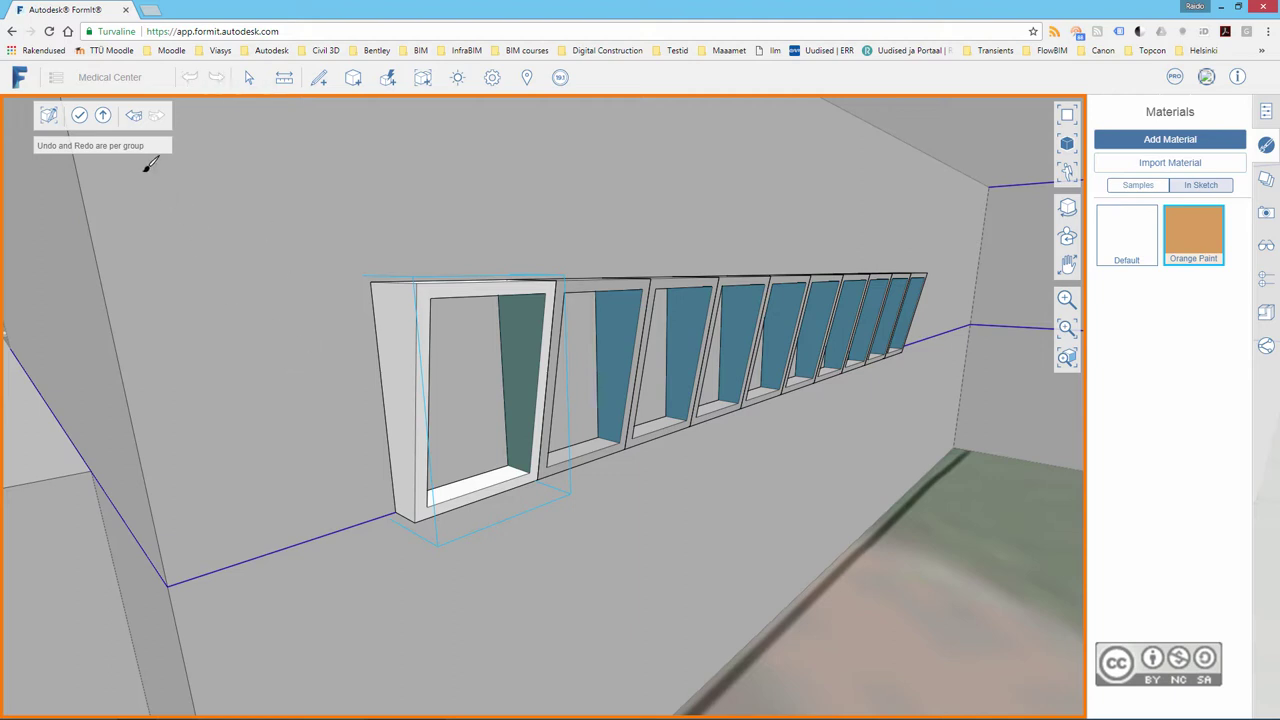
# - Undo back to rectangular frames, redo the taper and first reveal's Orange Paint, then finish group editing
pyautogui.click(134, 118)
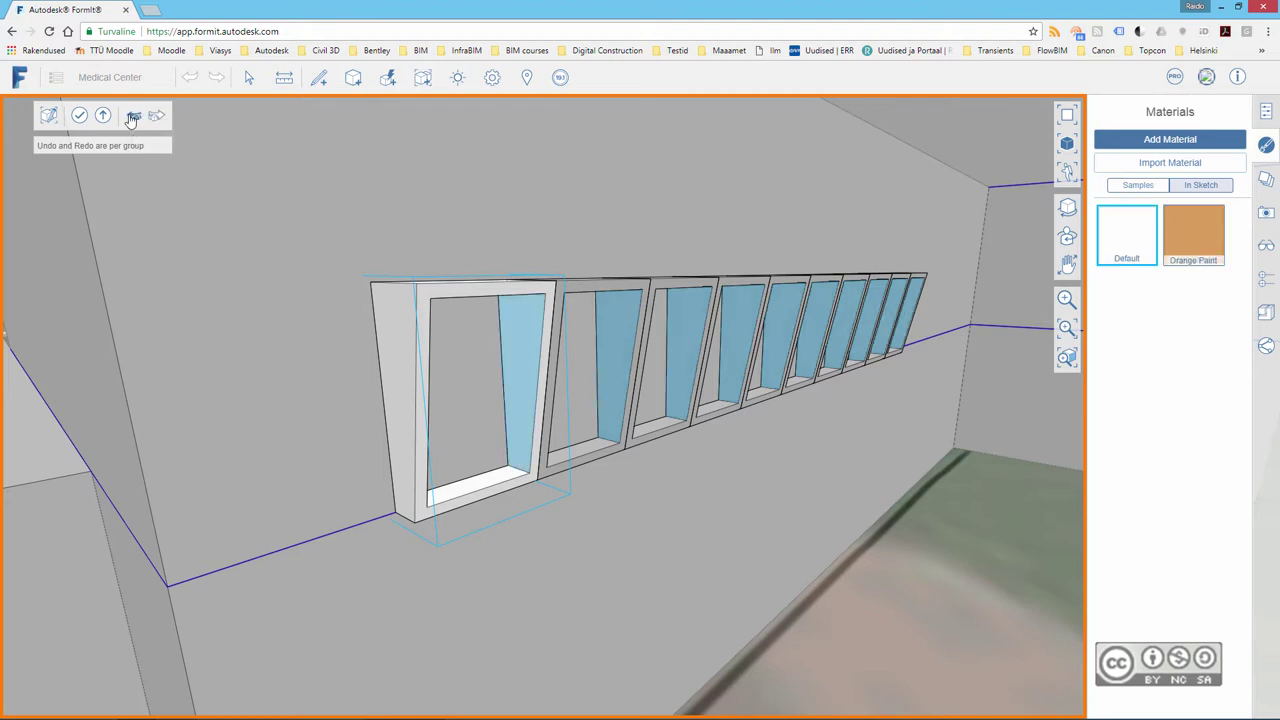
pyautogui.click(134, 118)
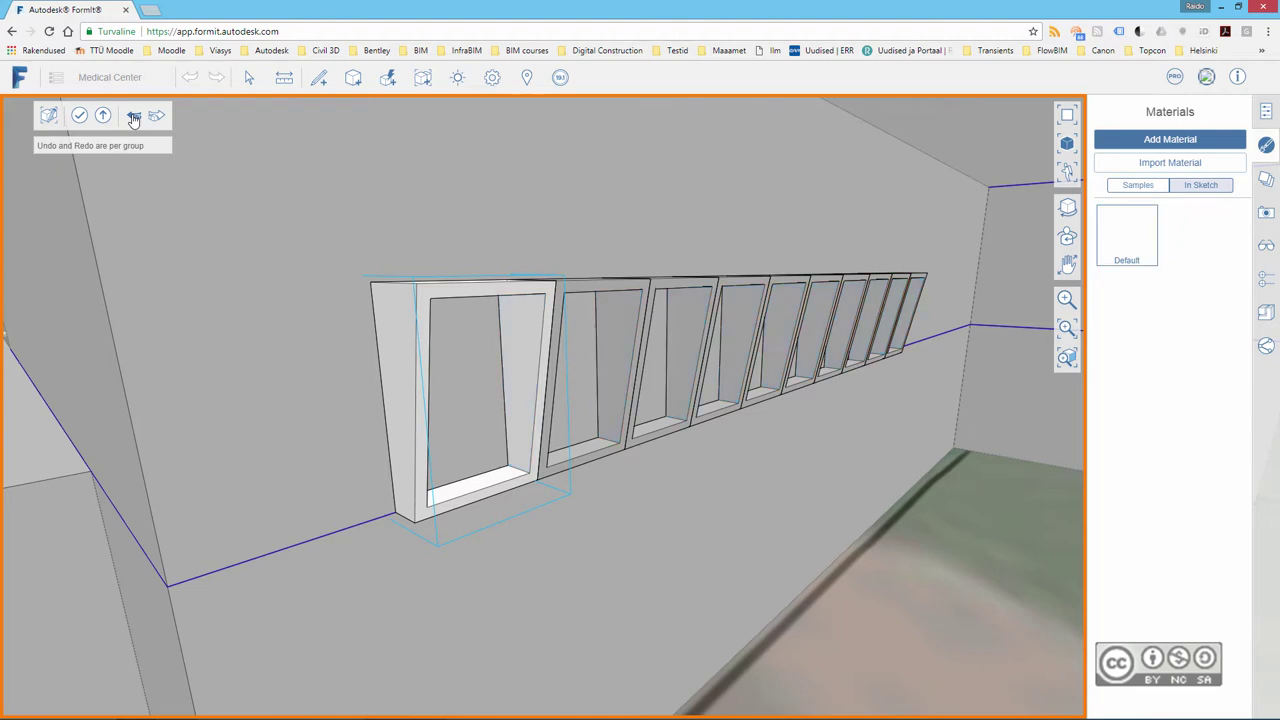
pyautogui.click(134, 118)
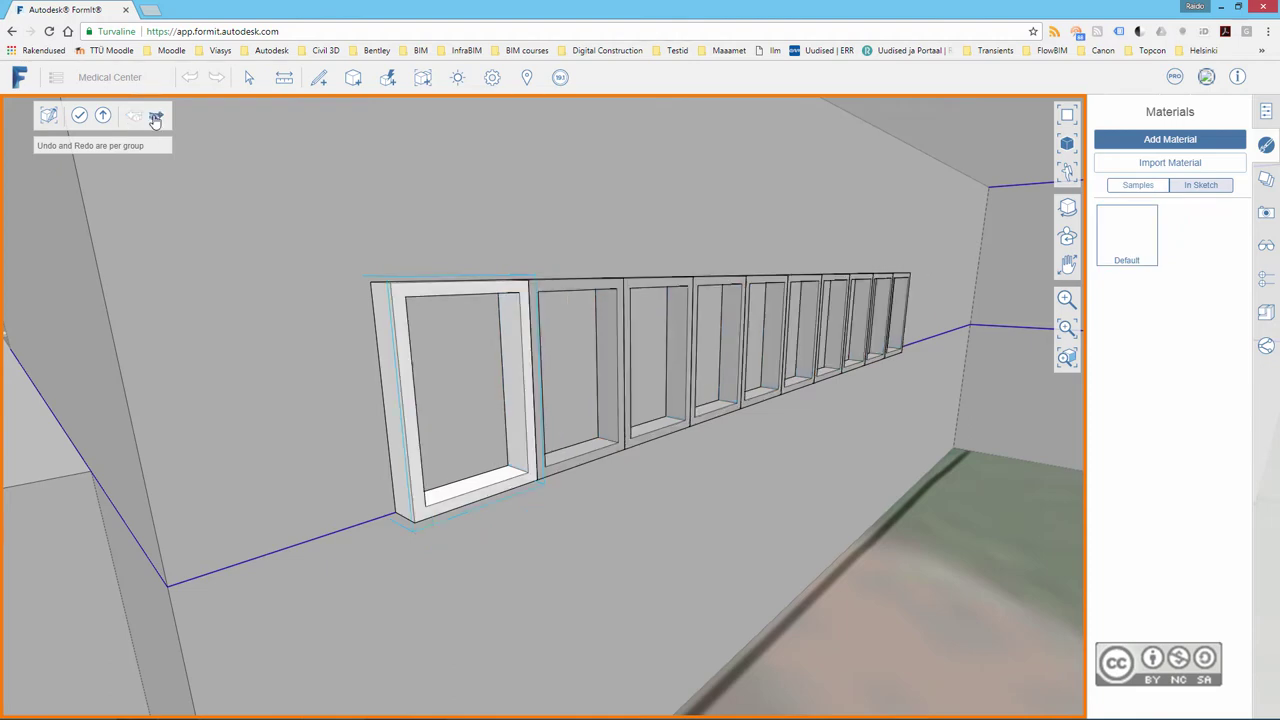
pyautogui.click(156, 117)
pyautogui.click(156, 117)
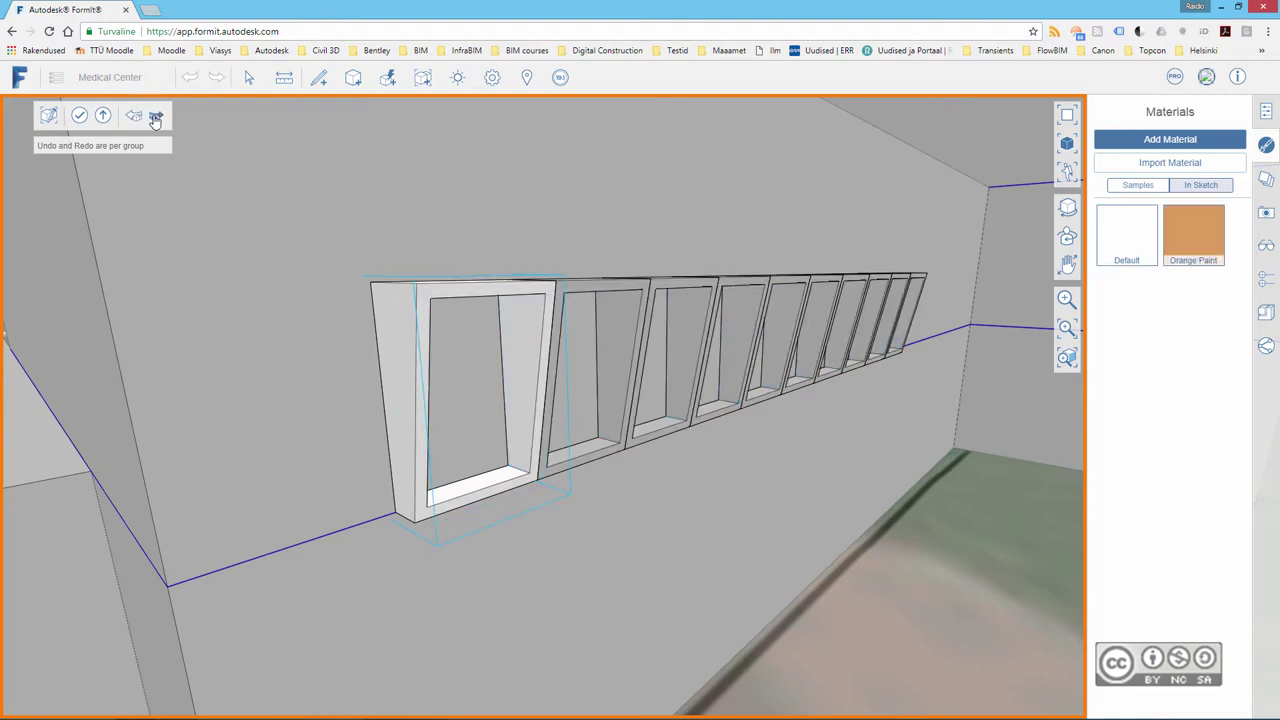
pyautogui.click(156, 117)
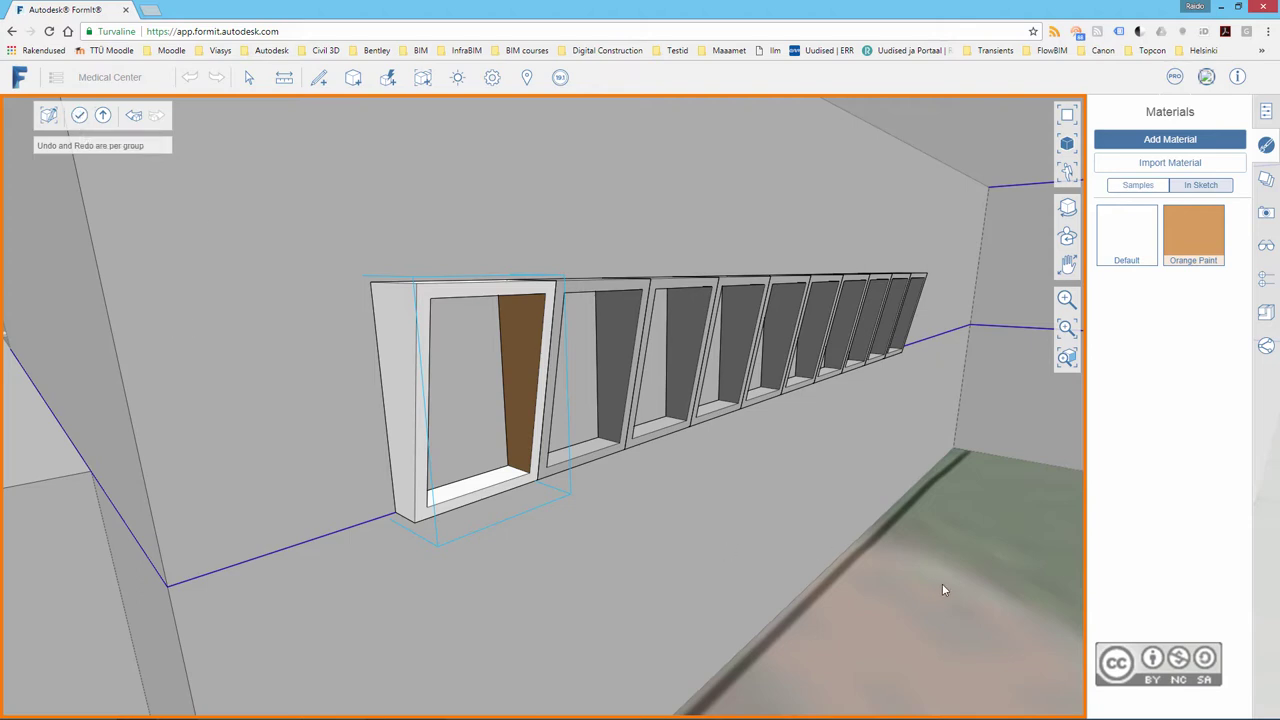
pyautogui.press('f')
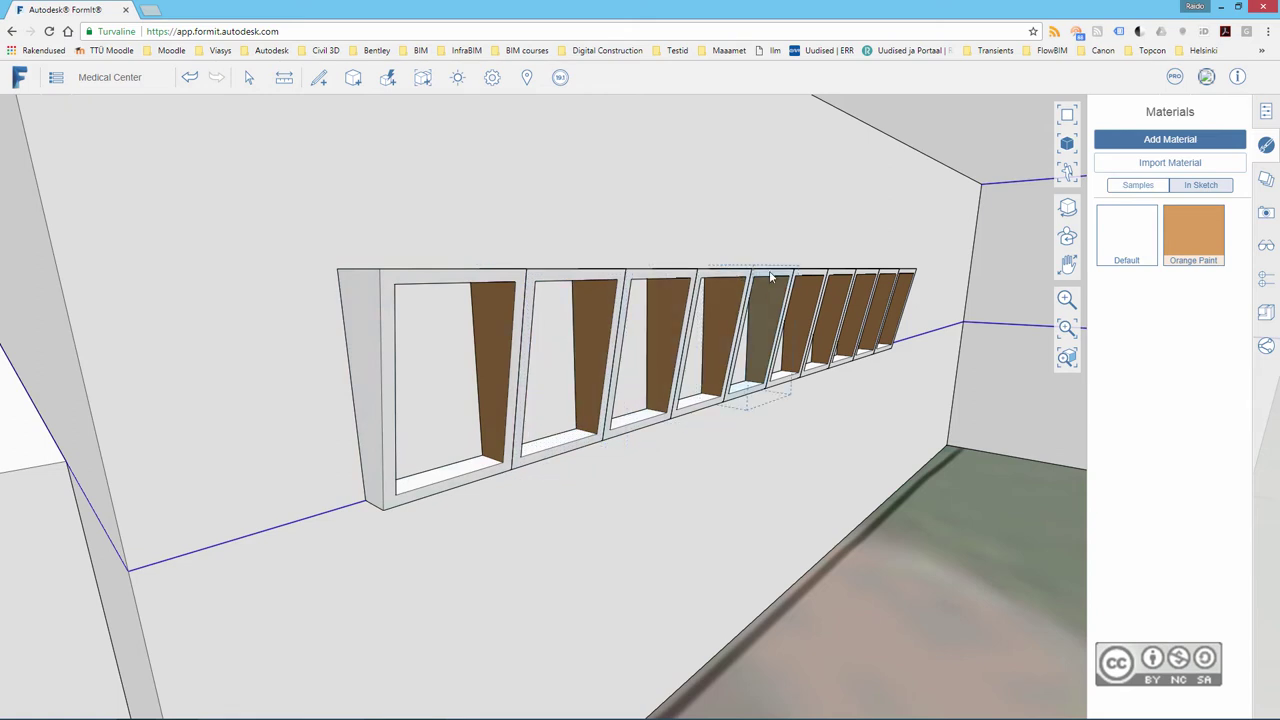
pyautogui.click(421, 283)
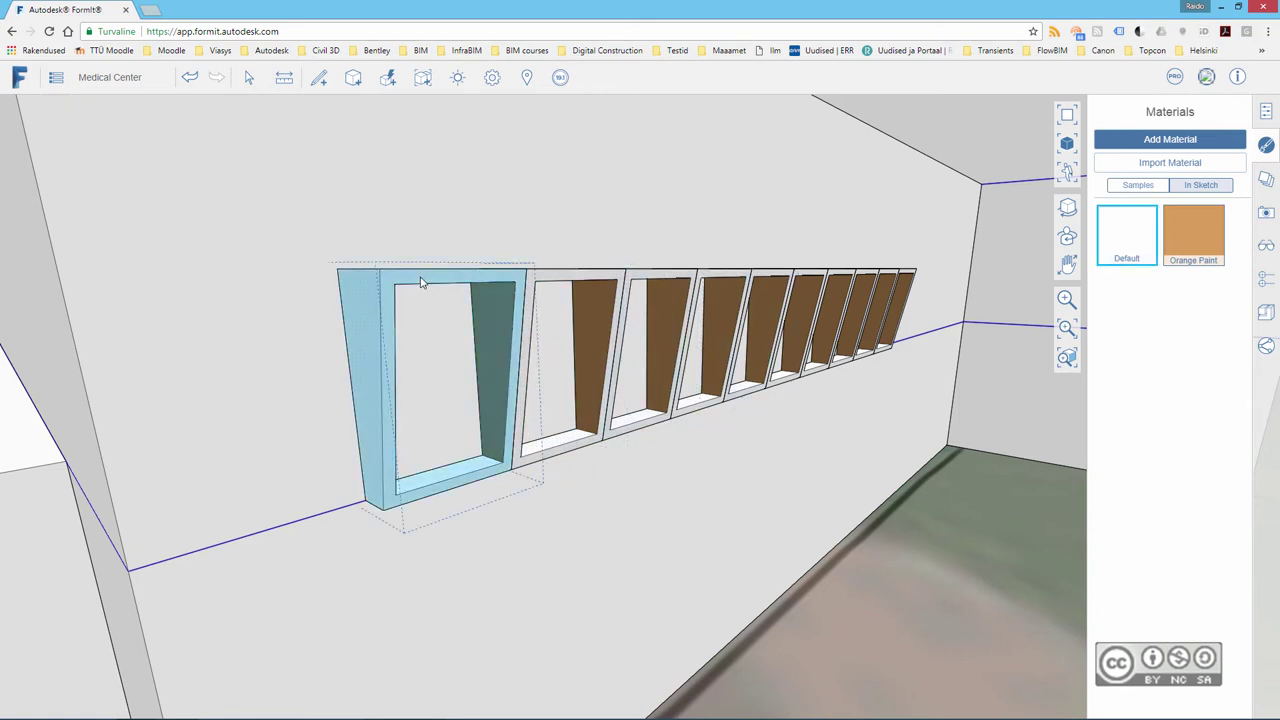
pyautogui.rightClick(418, 282)
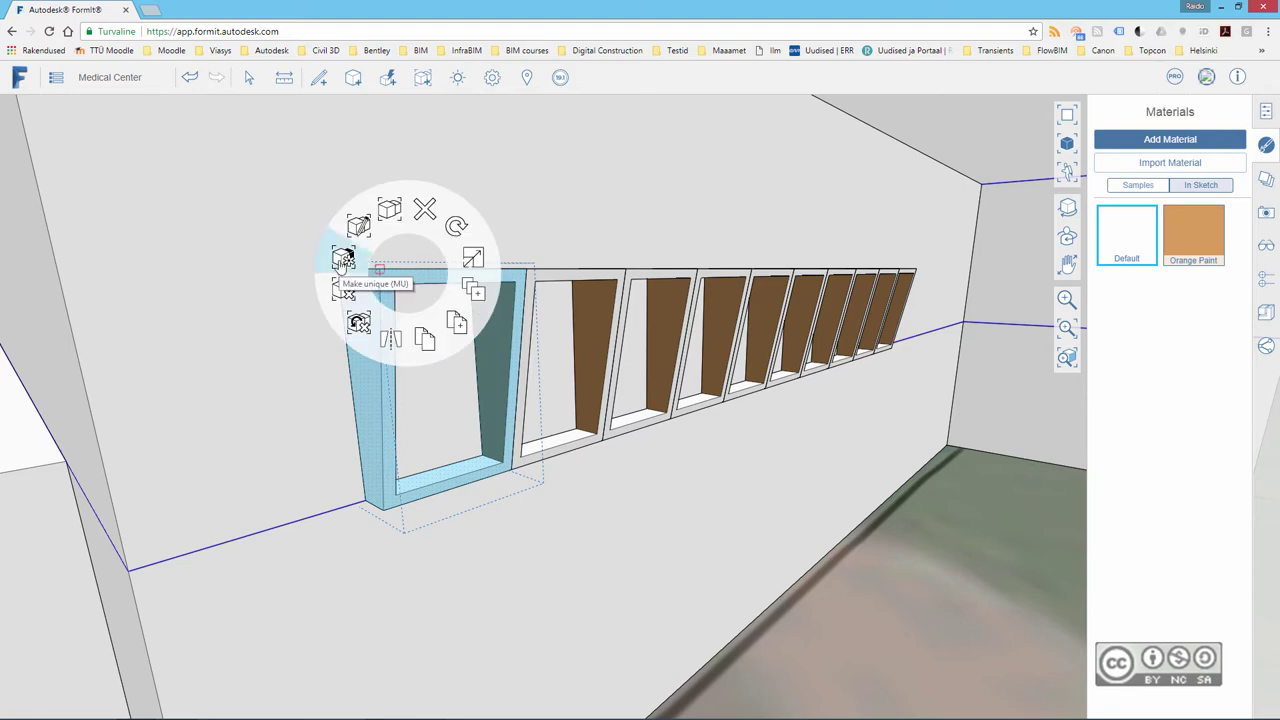
pyautogui.click(343, 261)
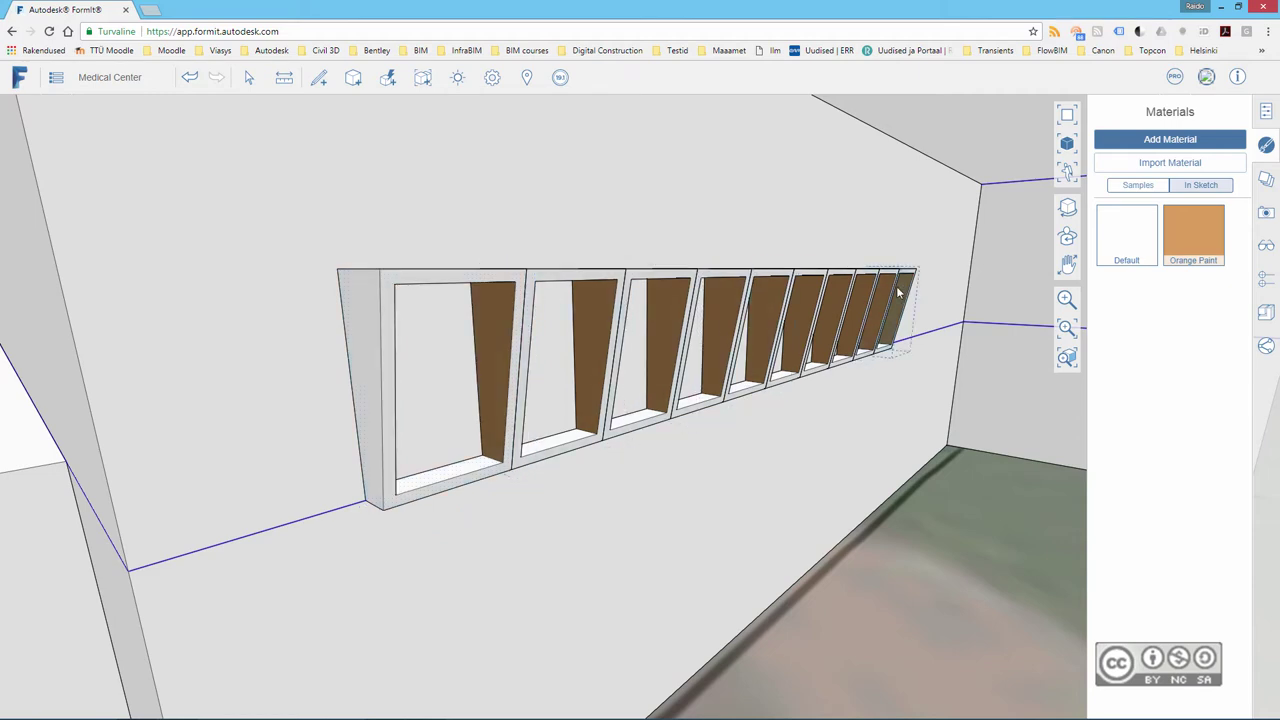
pyautogui.click(370, 200)
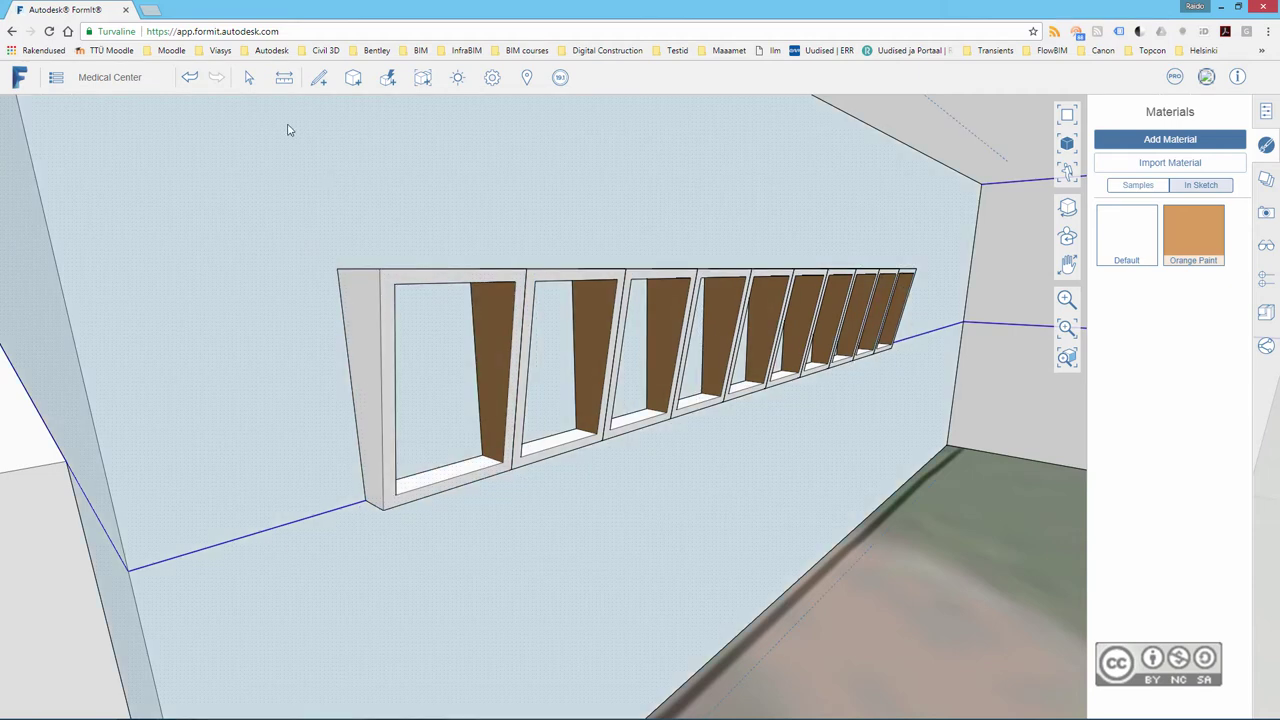
pyautogui.click(190, 81)
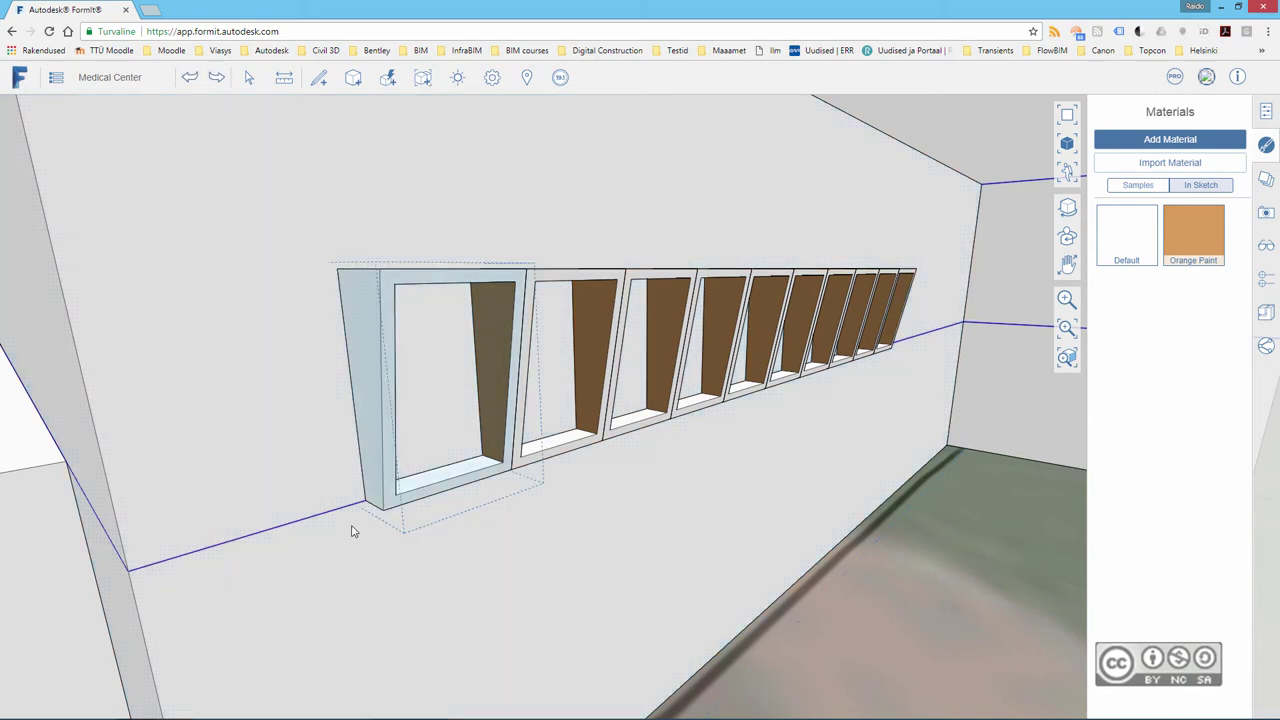
pyautogui.click(352, 531)
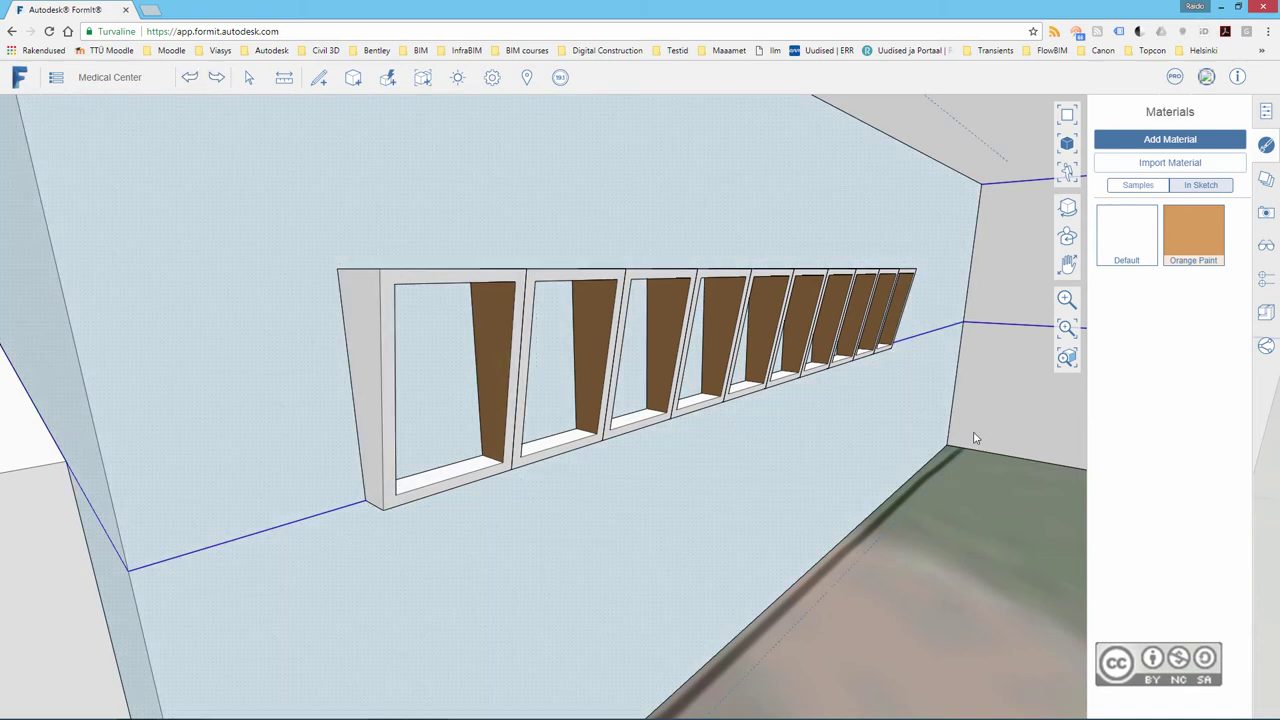
pyautogui.click(192, 82)
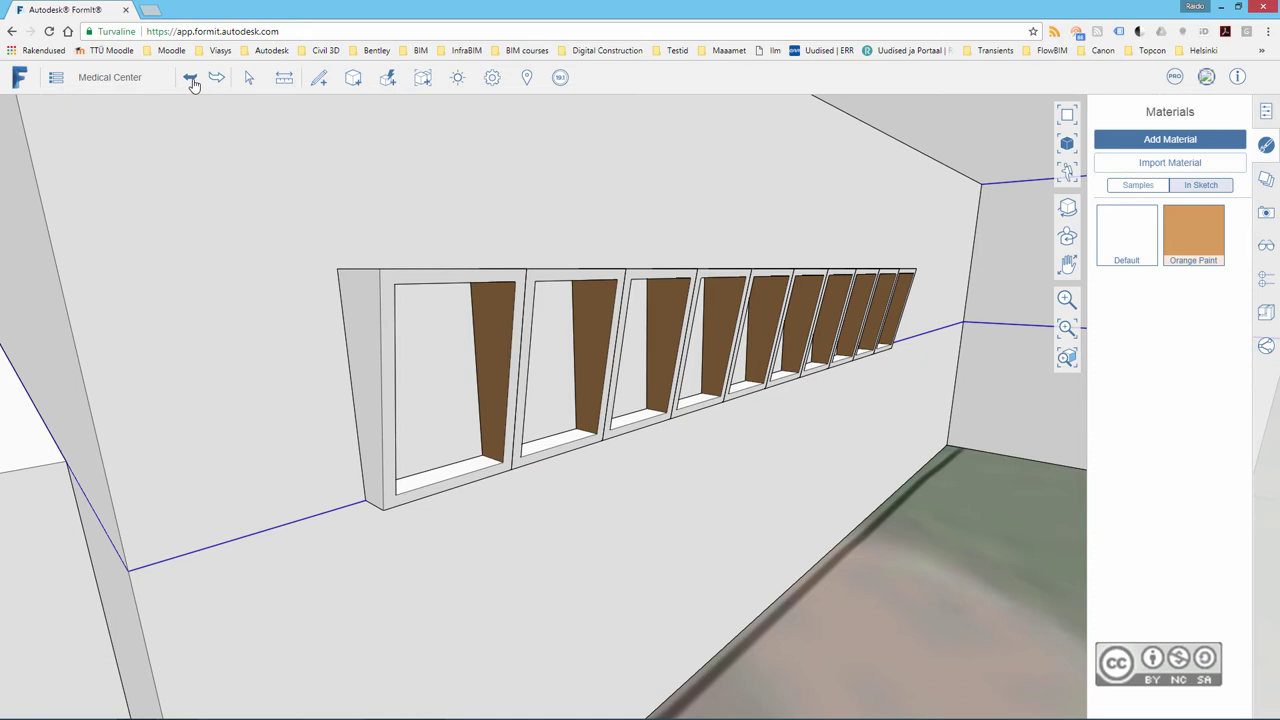
pyautogui.click(192, 82)
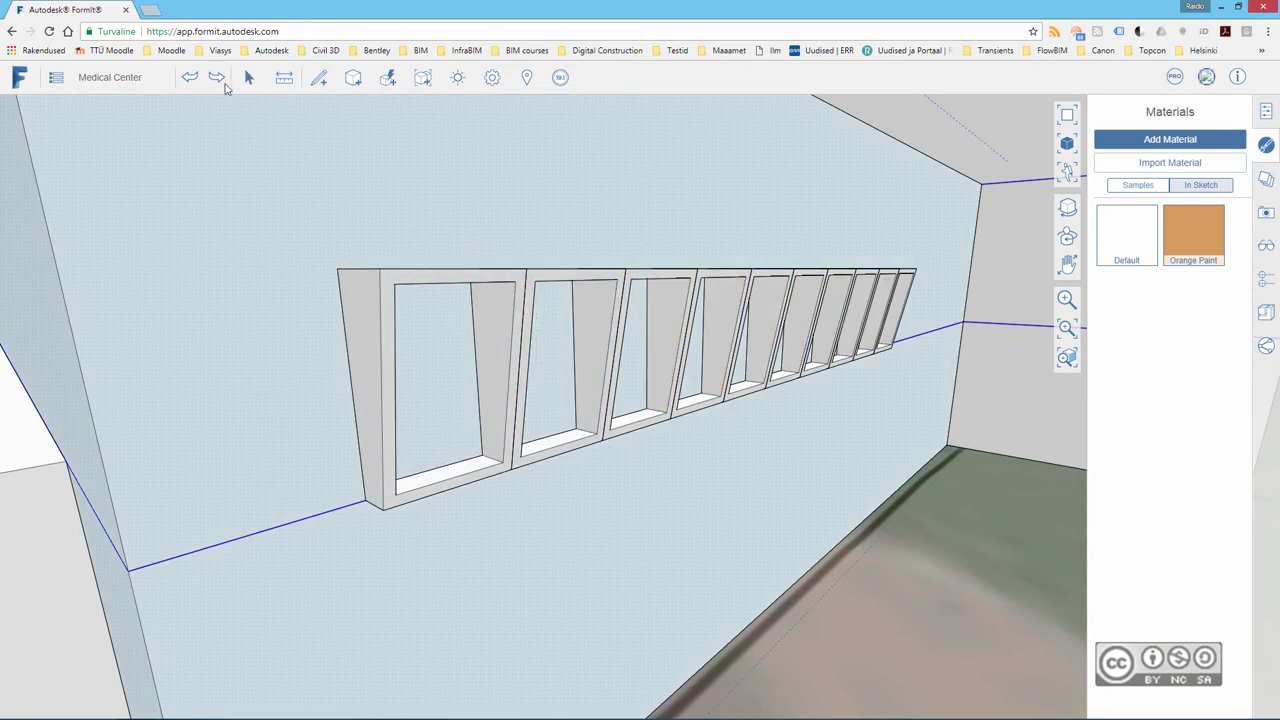
pyautogui.click(217, 80)
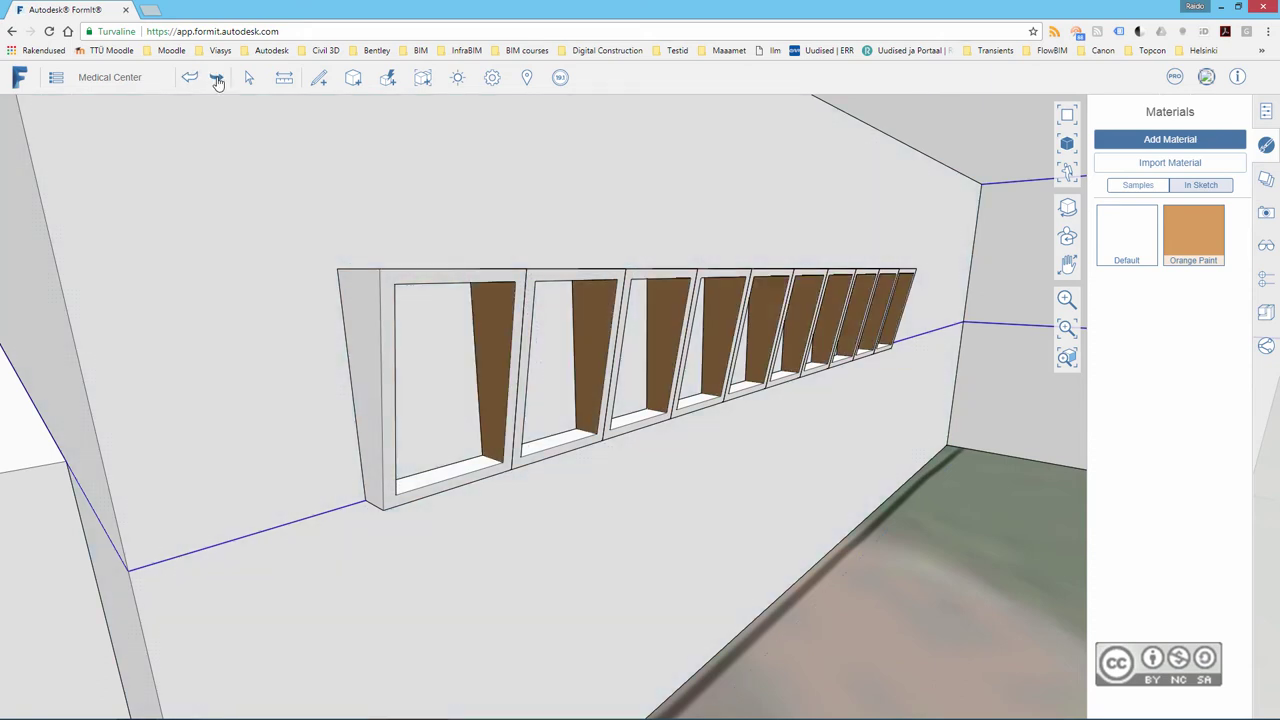
pyautogui.click(204, 113)
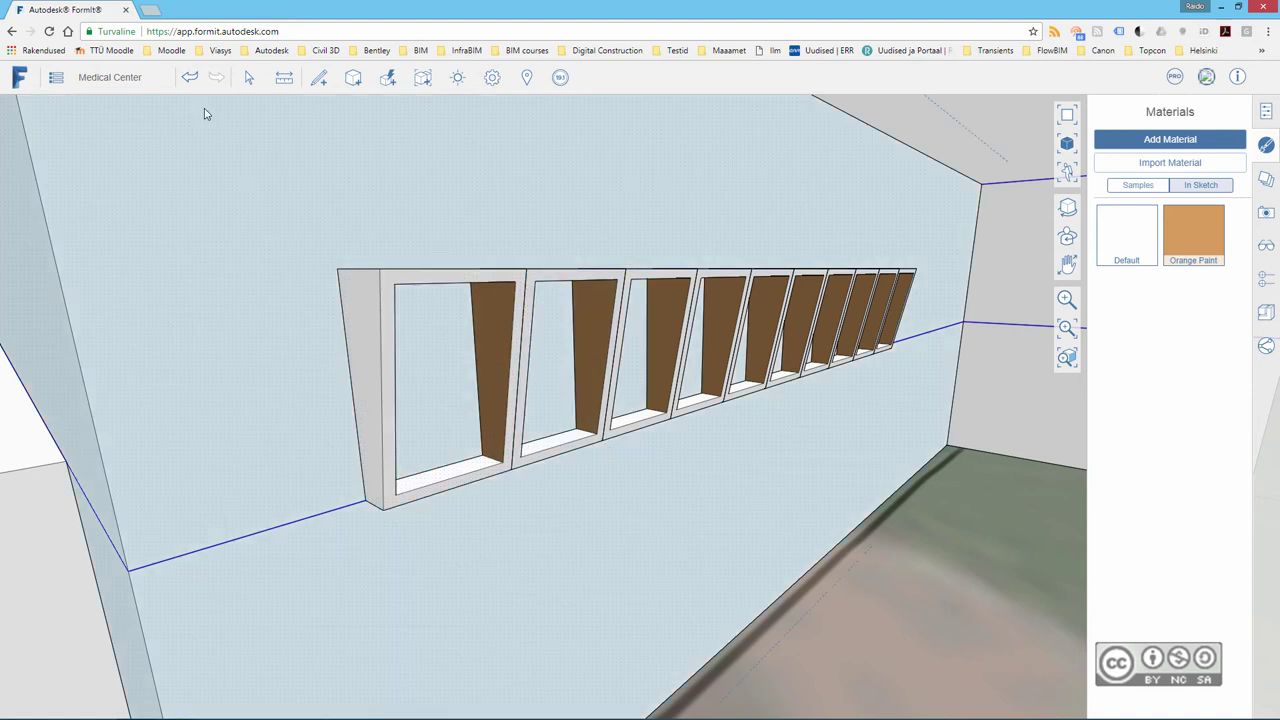
pyautogui.click(190, 80)
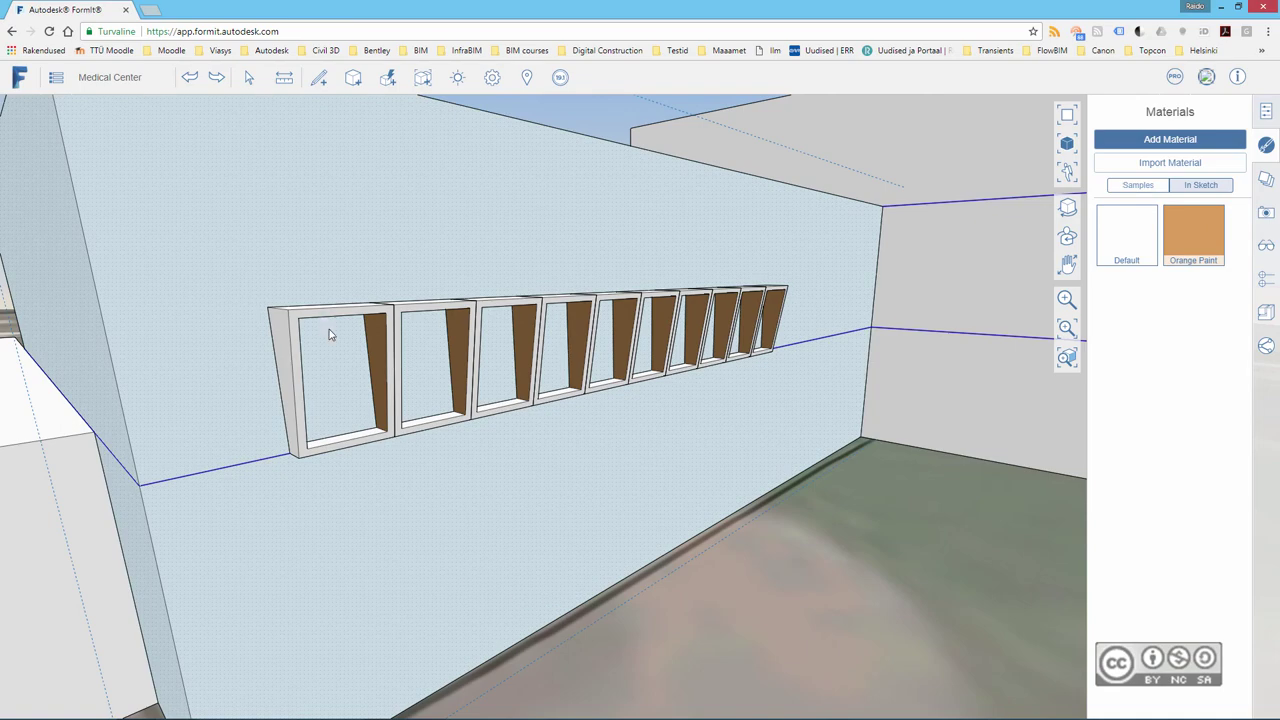
# - Window-select all ten tapered window frames and combine them into one group
pyautogui.moveTo(556, 117)
pyautogui.mouseDown(button='middle')
pyautogui.moveTo(697, 344)
pyautogui.moveTo(664, 367)
pyautogui.mouseUp(button='middle')
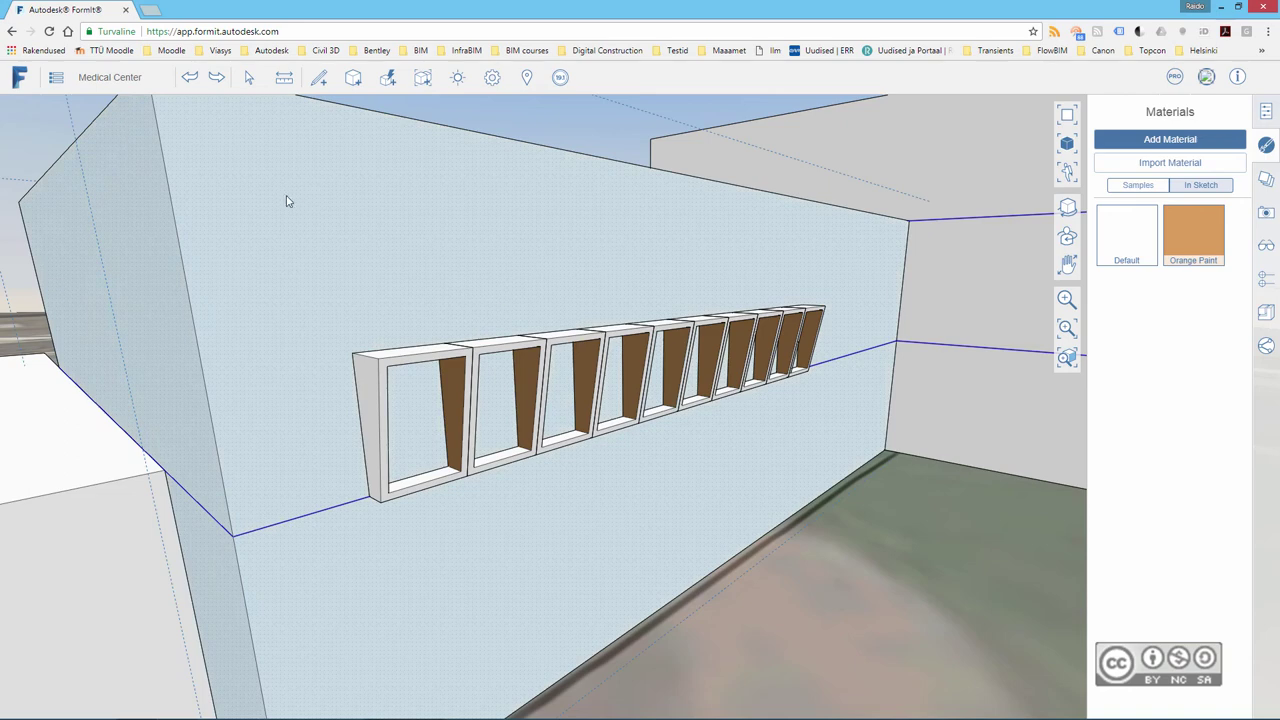
pyautogui.moveTo(286, 196); pyautogui.dragTo(846, 533)
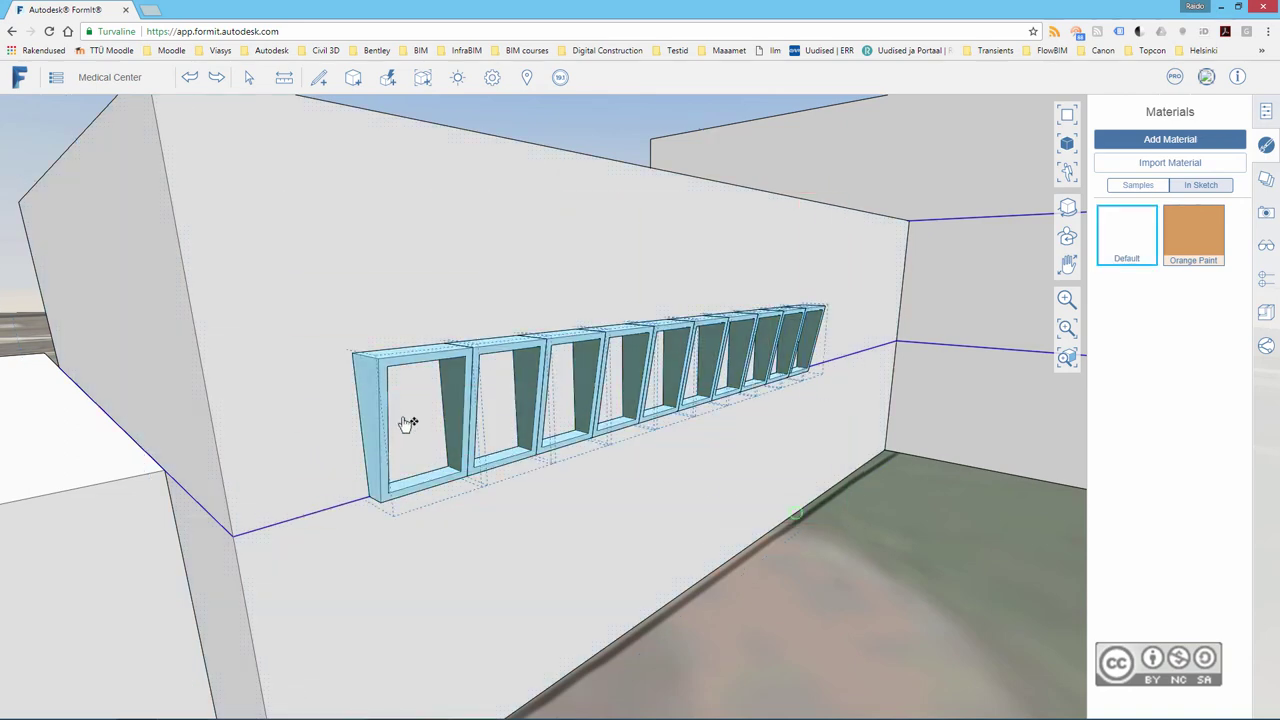
pyautogui.rightClick(375, 374)
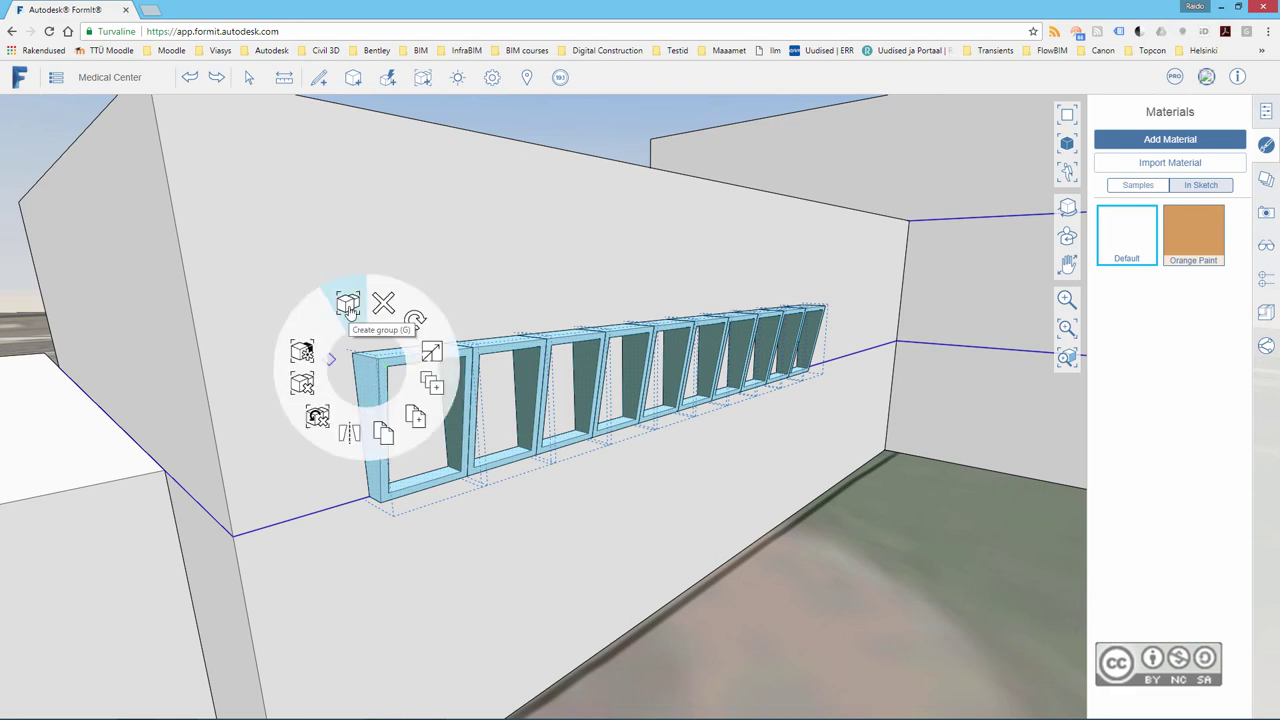
pyautogui.click(348, 308)
# - Open the new window-frame group for editing
pyautogui.click(808, 647)
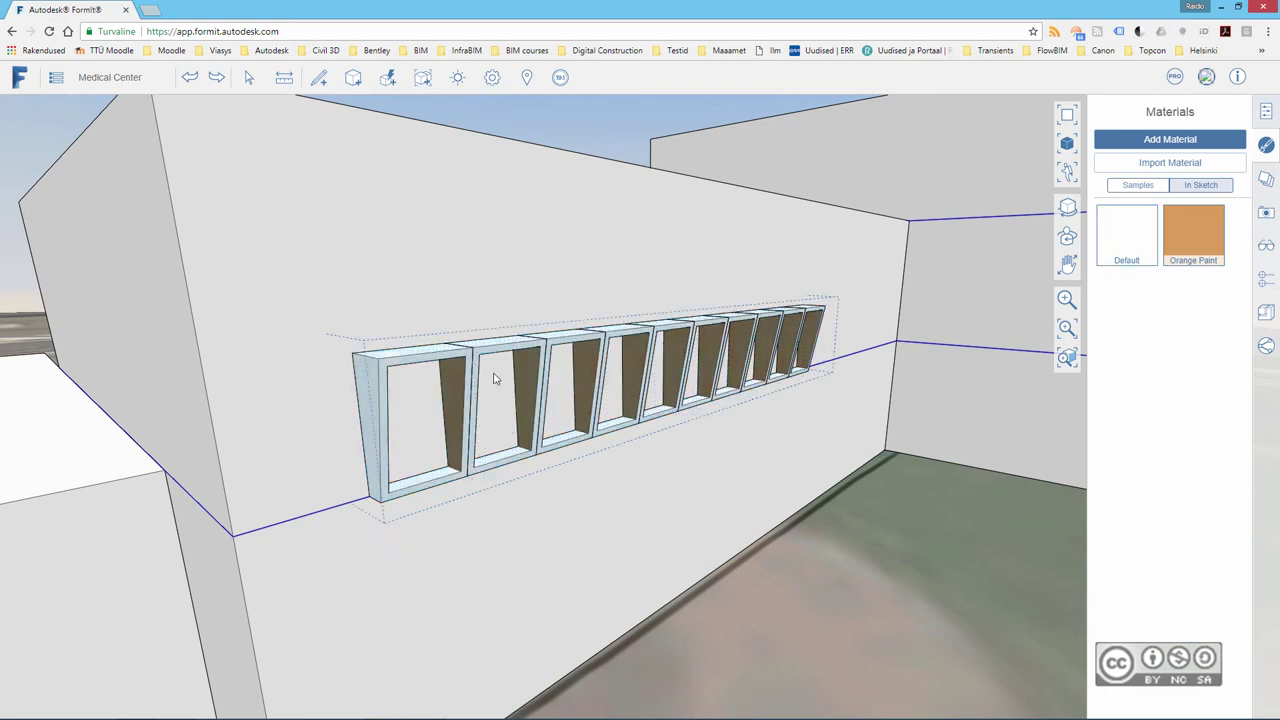
pyautogui.click(491, 357)
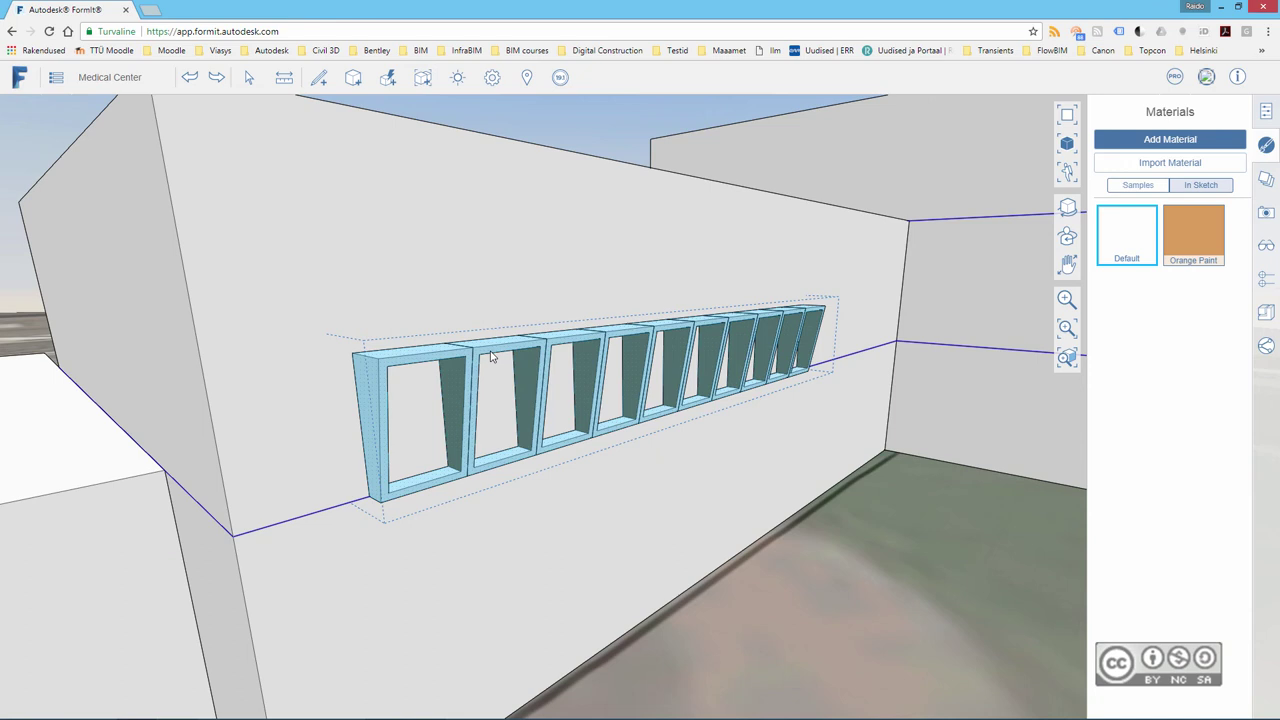
pyautogui.doubleClick(491, 356)
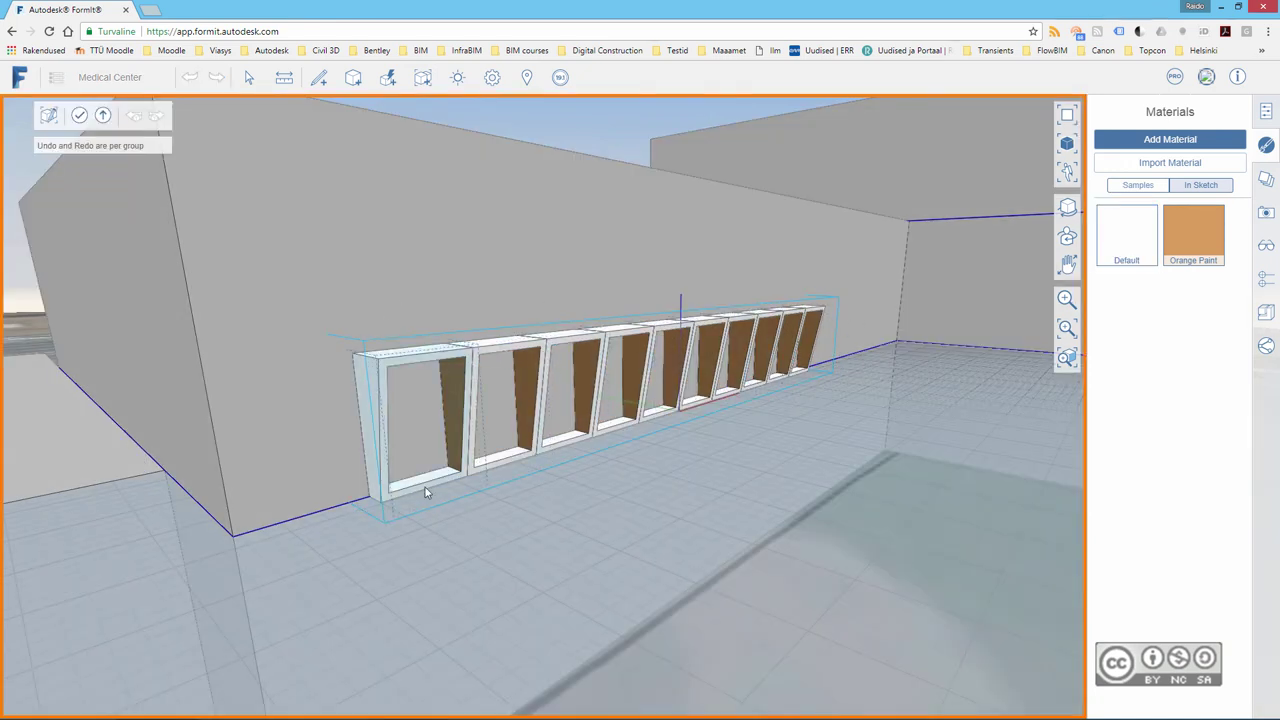
# - Exit the window group to return to the full Medical Center model
pyautogui.click(492, 352)
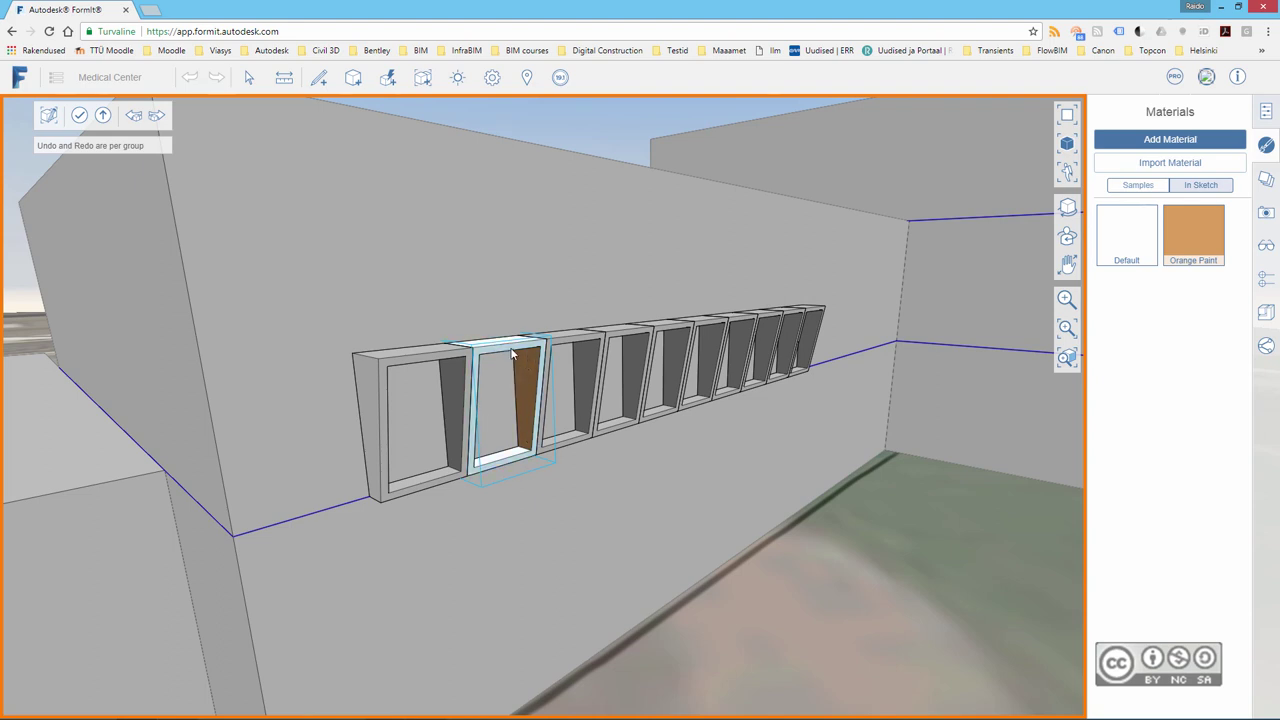
pyautogui.doubleClick(862, 579)
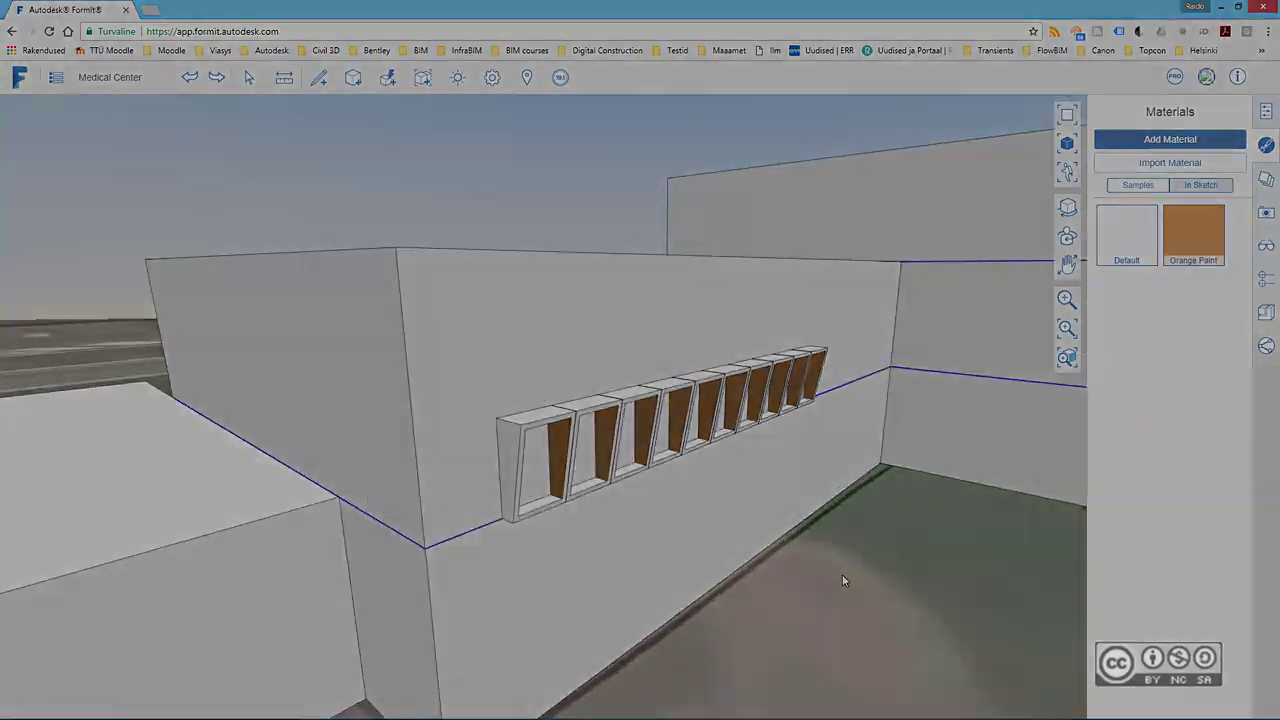